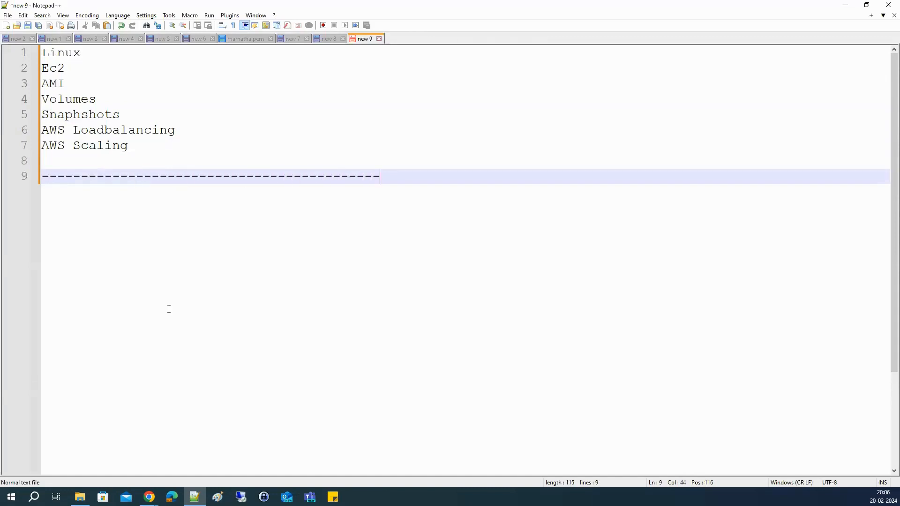
Step: Below the dashed line, add the heading "AWS:" followed by the lines "Security Group" and "EIP"
key(Return)
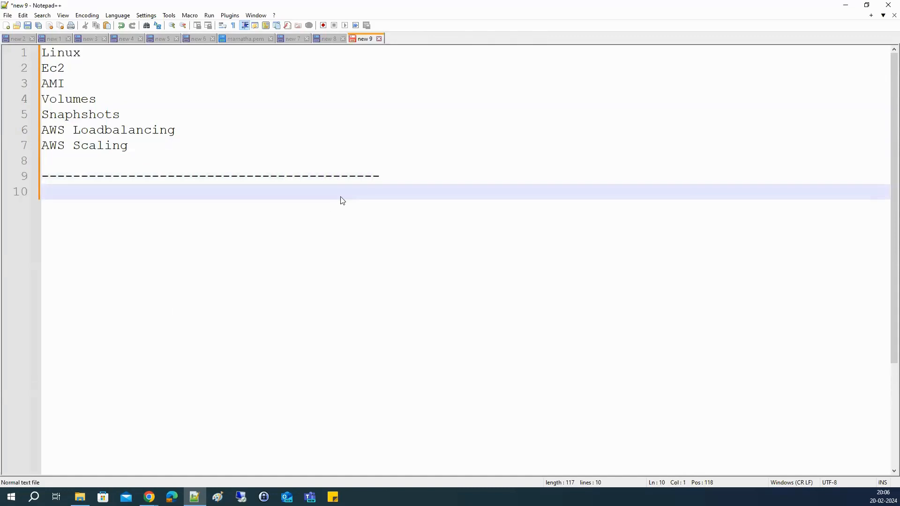
text(AWS:)
key(Return)
text(S)
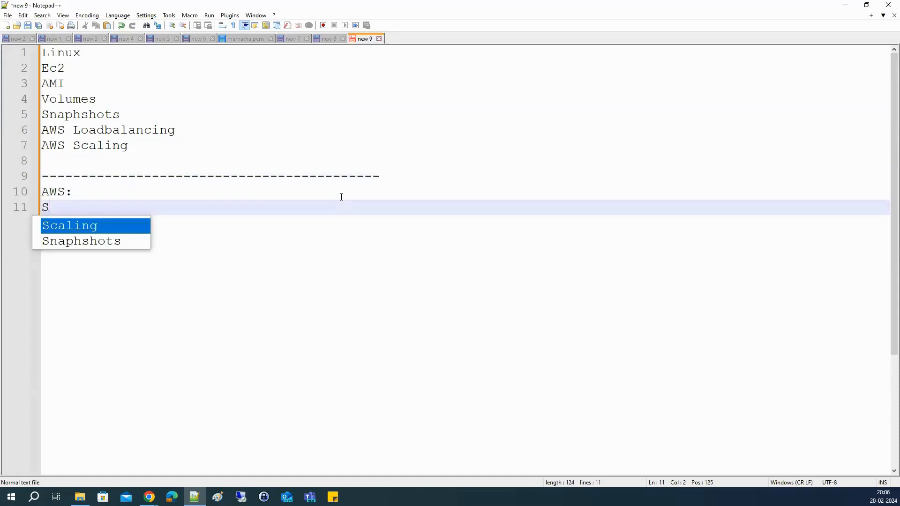
text(ecurity Group)
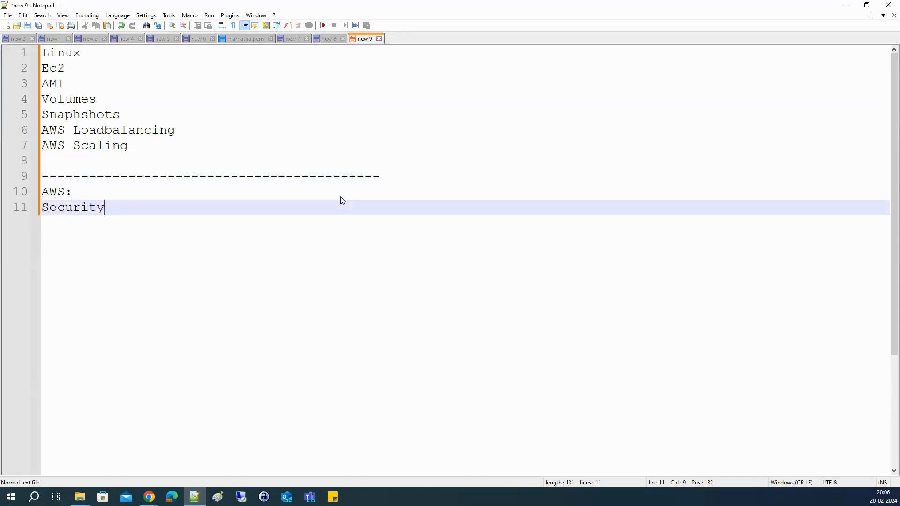
key(Return)
text(E)
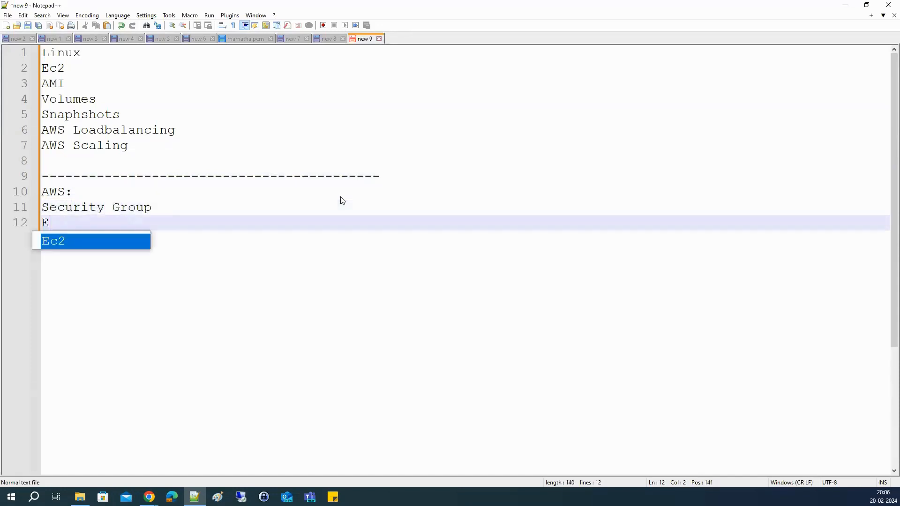
text(IP)
key(Return)
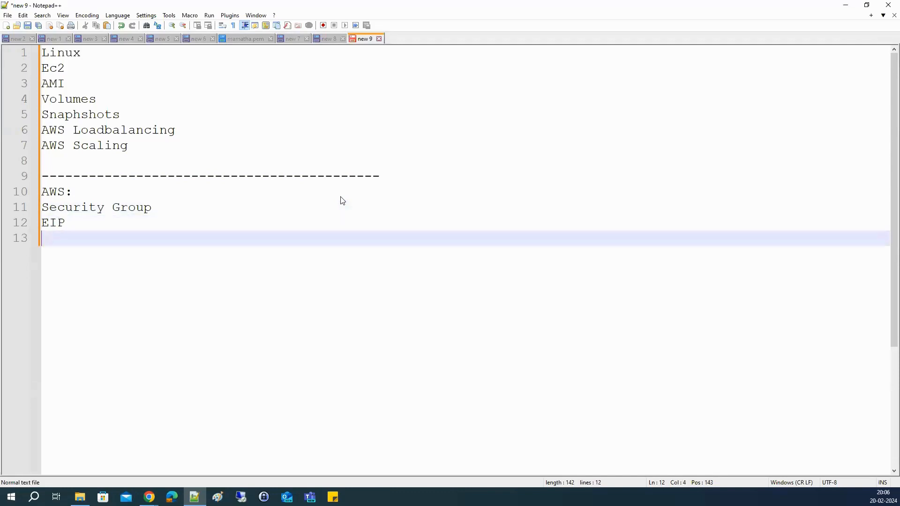
Step: Add the line "System Status Checks" under "EIP" in the AWS list
text(System)
key(BackSpace)
text(m Stack )
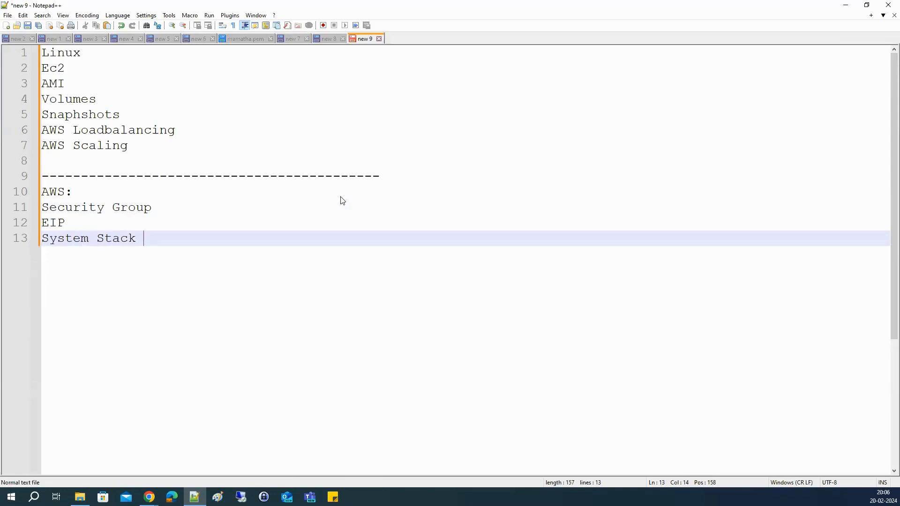
text(C)
key(BackSpace)
key(BackSpace)
key(BackSpace)
key(BackSpace)
text(tus Checks)
drag(248, 234, 42, 192)
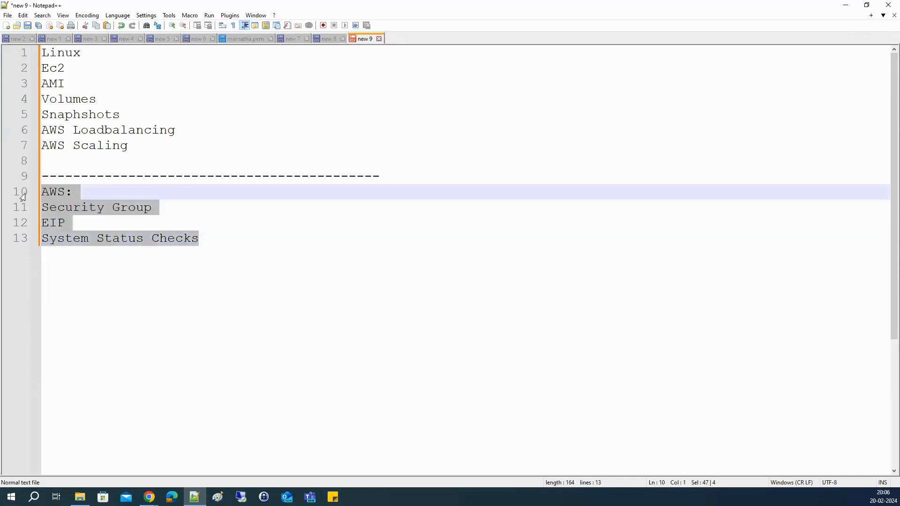
click(342, 281)
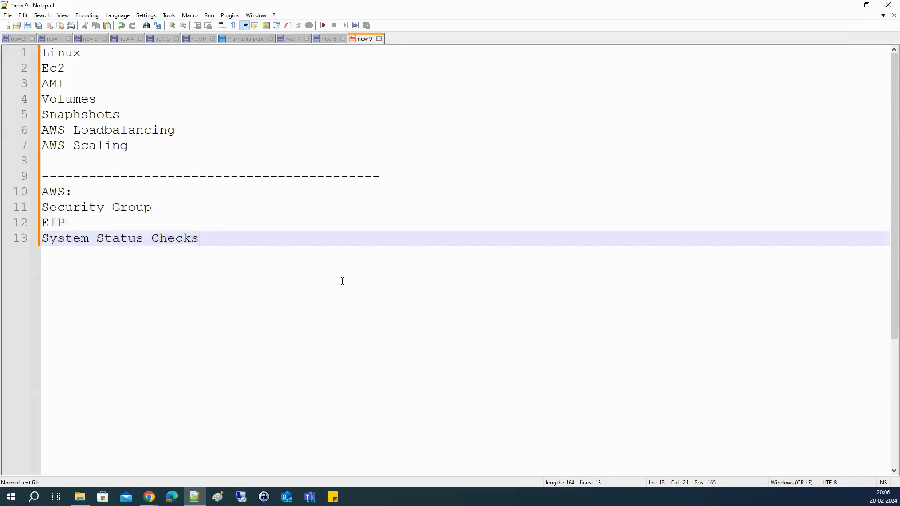
Step: Copy the dashed separator line onto a new line below "System Status Checks"
double_click(261, 177)
key(ctrl+c)
click(265, 251)
key(Return)
key(ctrl+v)
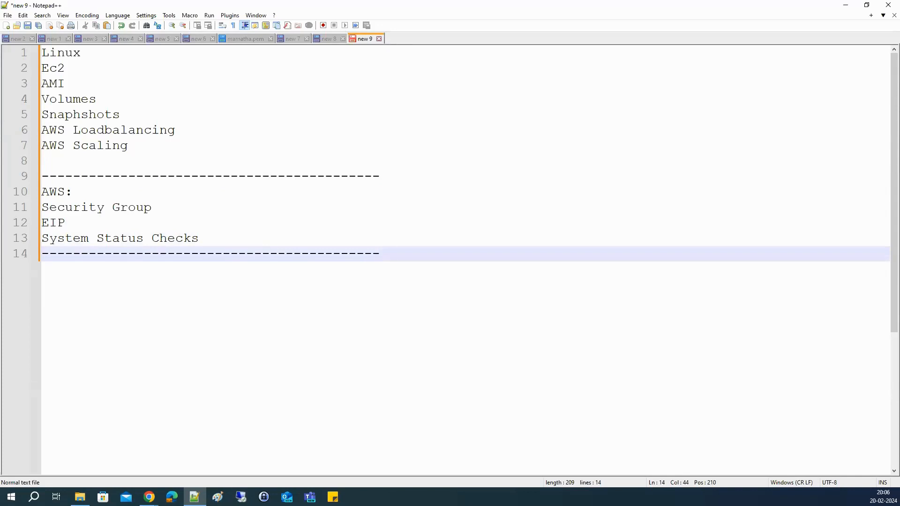
Step: Switch to Chrome, open aws.amazon.com, sign in to the console and open the EC2 Instances list
key(alt+Tab)
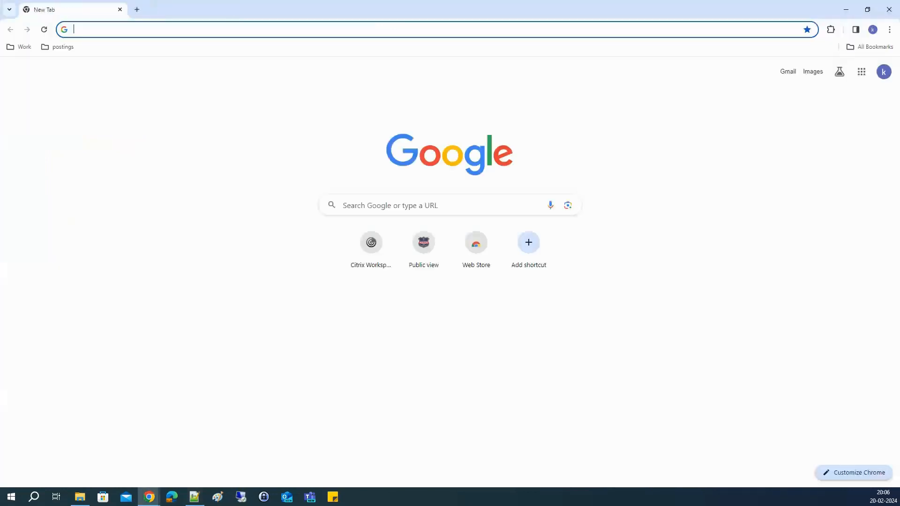
text(a)
key(Return)
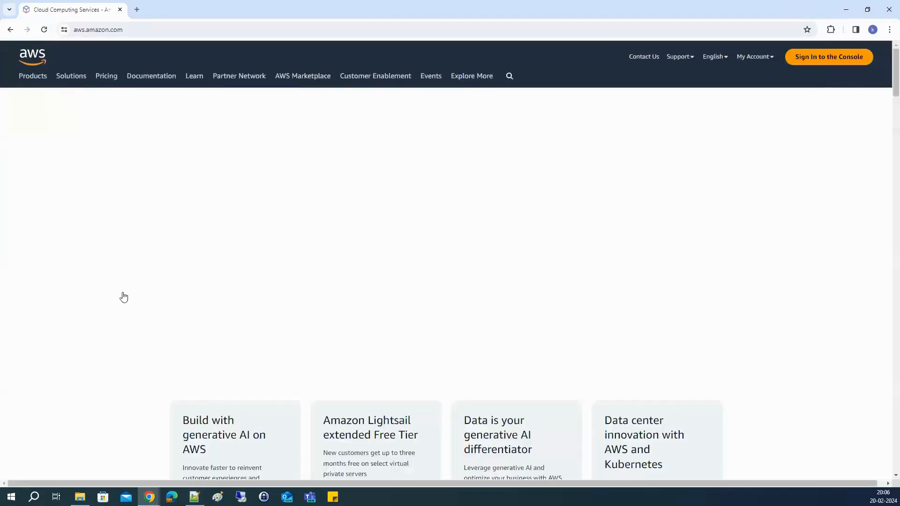
click(810, 58)
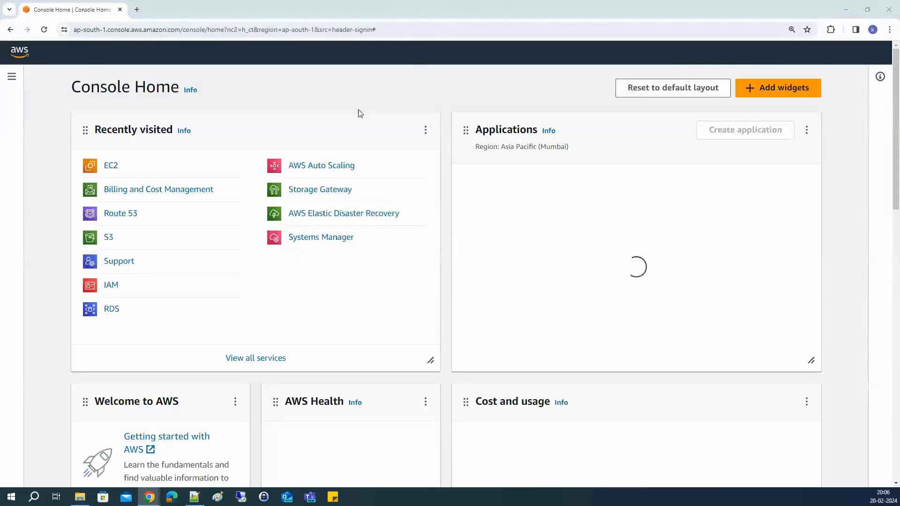
click(112, 171)
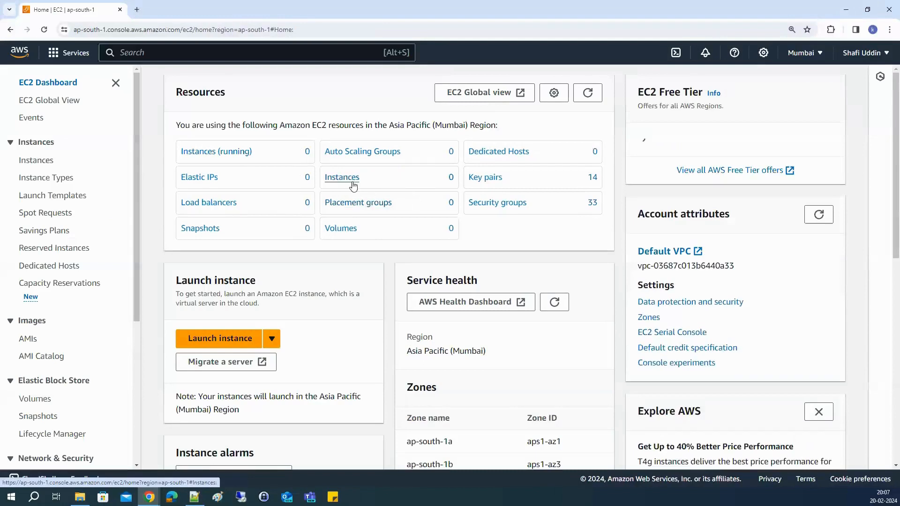
click(347, 178)
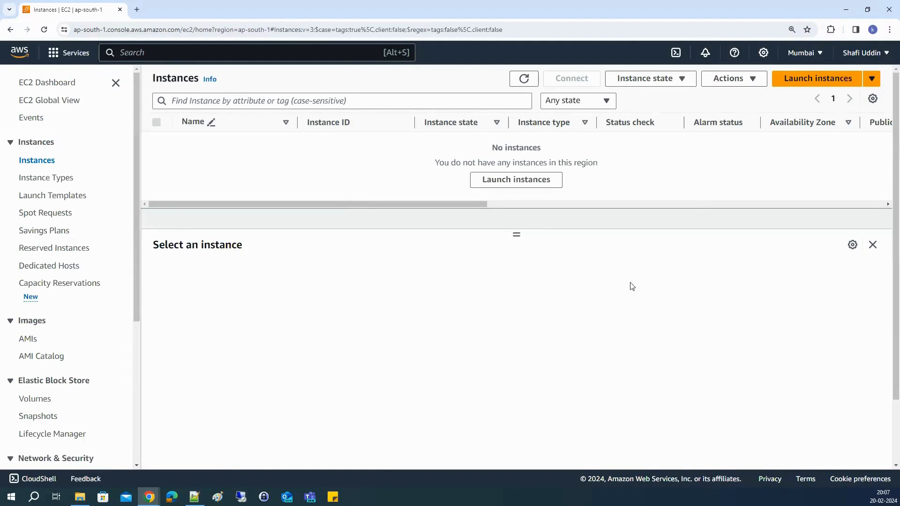
Step: Switch to Notepad++ and add the line "support ticket" below "System Status Checks"
click(195, 498)
click(217, 239)
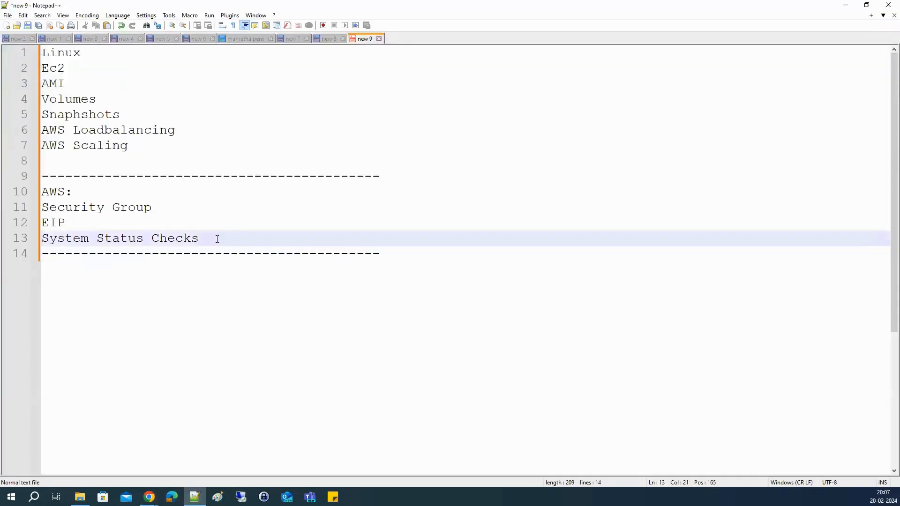
key(Return)
text(suppor)
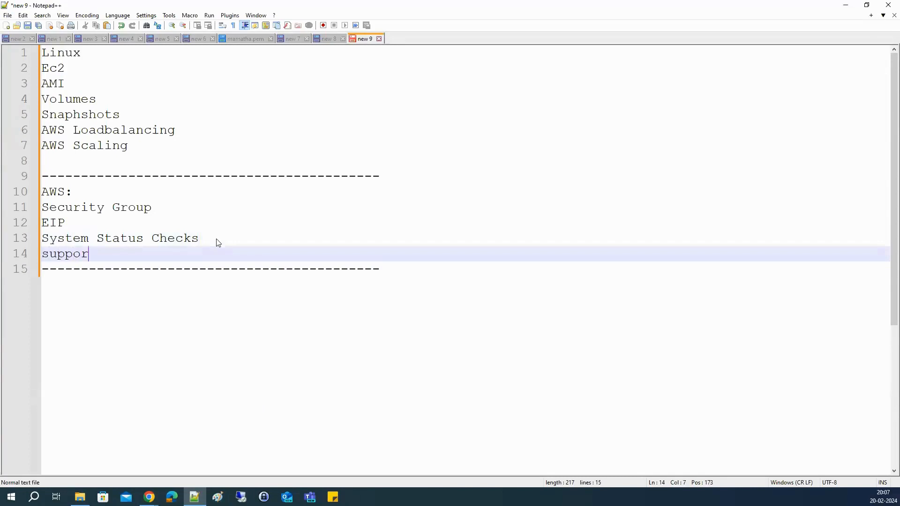
text(t re)
key(BackSpace)
key(BackSpace)
text(td)
key(BackSpace)
text(icket)
Step: Delete the first topic list from "Linux" through its dashed line, and remove the dashed line below "support ticket"
key(alt+Tab)
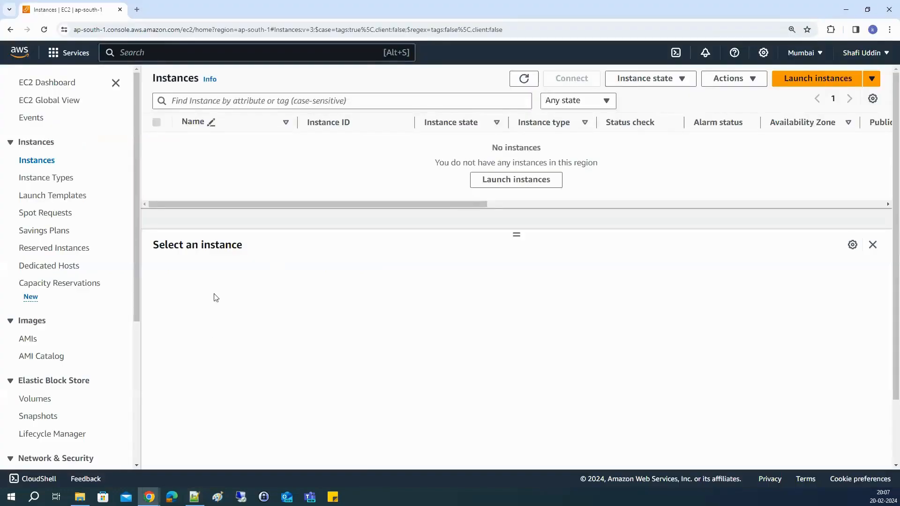
key(alt+Tab)
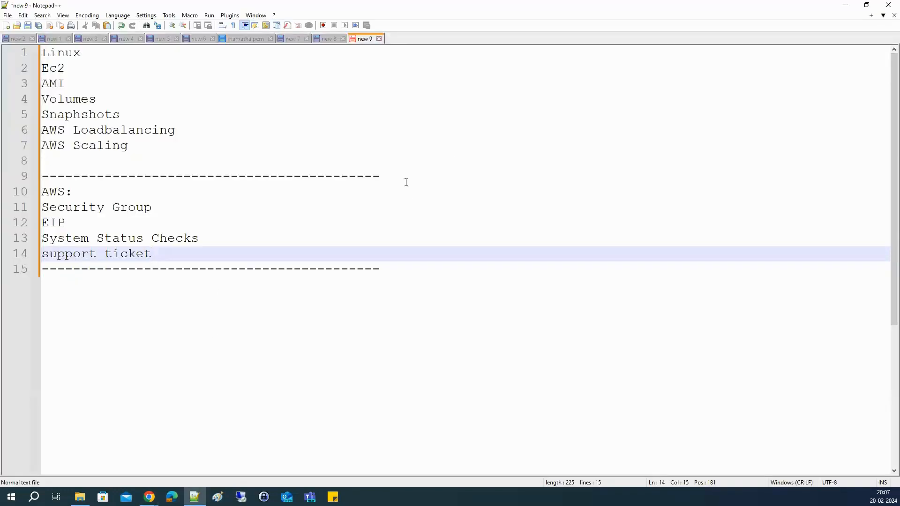
drag(400, 176, 41, 53)
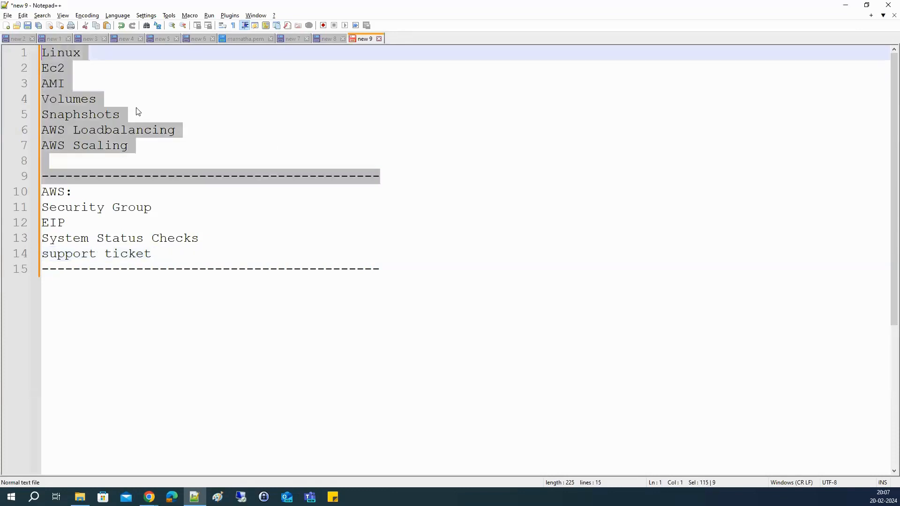
key(Delete)
key(Delete)
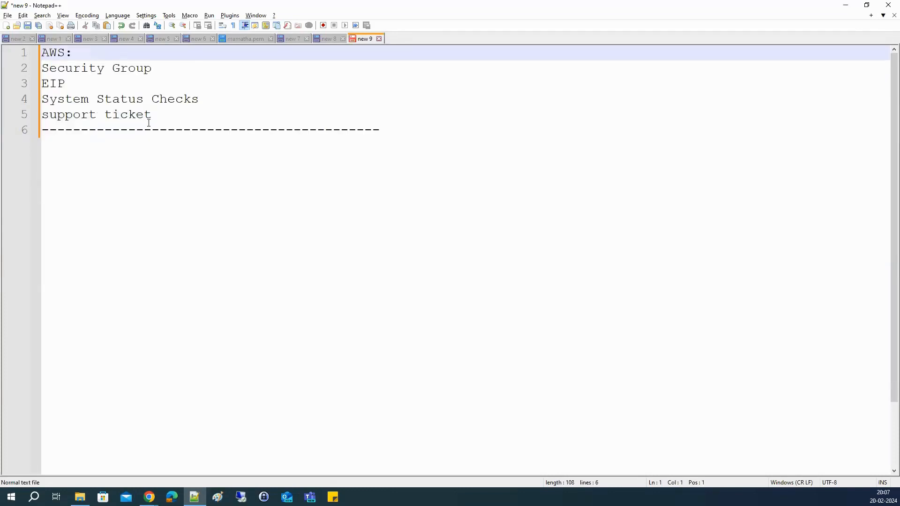
double_click(149, 134)
key(Delete)
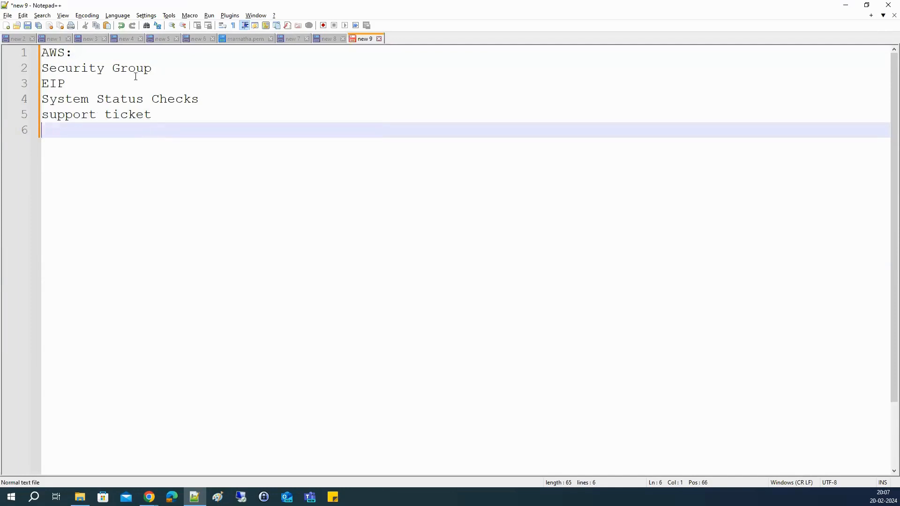
Step: Expand the EIP line to read "EIP : Elastic IP" and highlight the "support ticket" line
click(72, 89)
text(:)
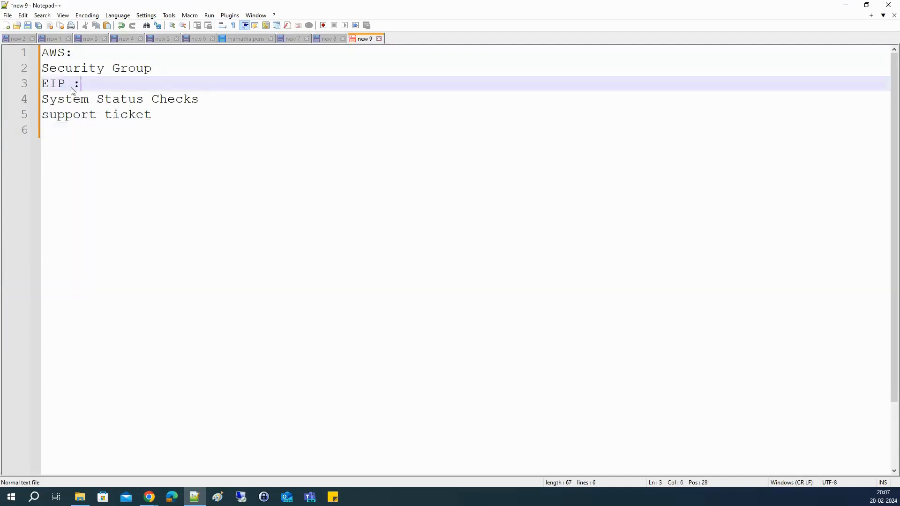
text( Elastic IP)
drag(152, 114, 41, 115)
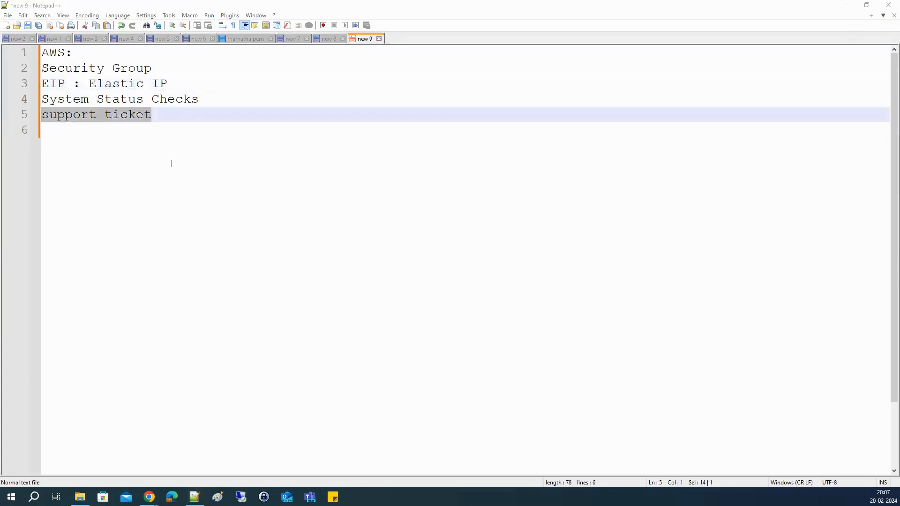
Step: Switch to Chrome and review the AWS console's region list, account options, visual mode settings, help options and notifications
key(alt+Tab)
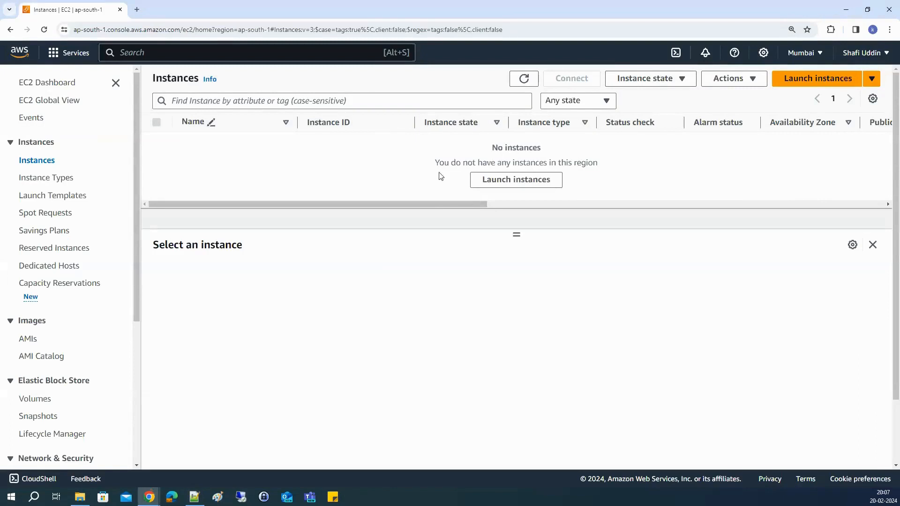
click(804, 53)
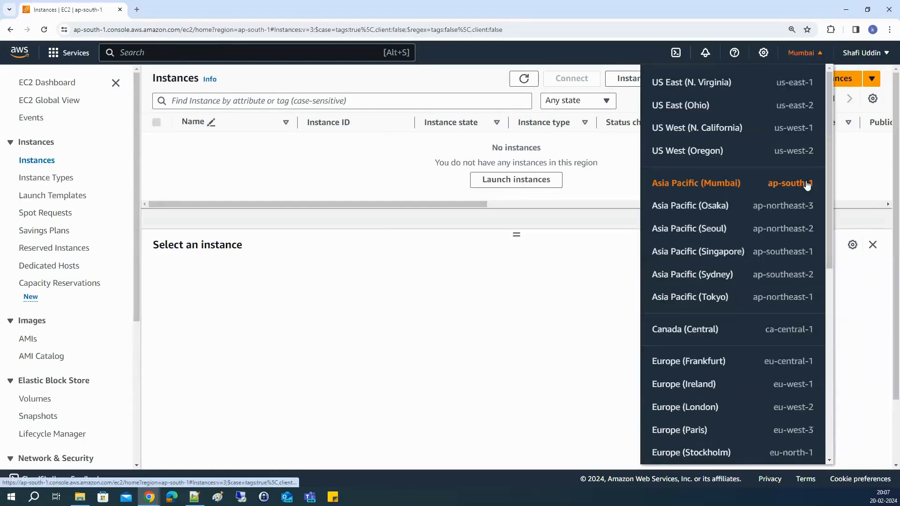
click(860, 55)
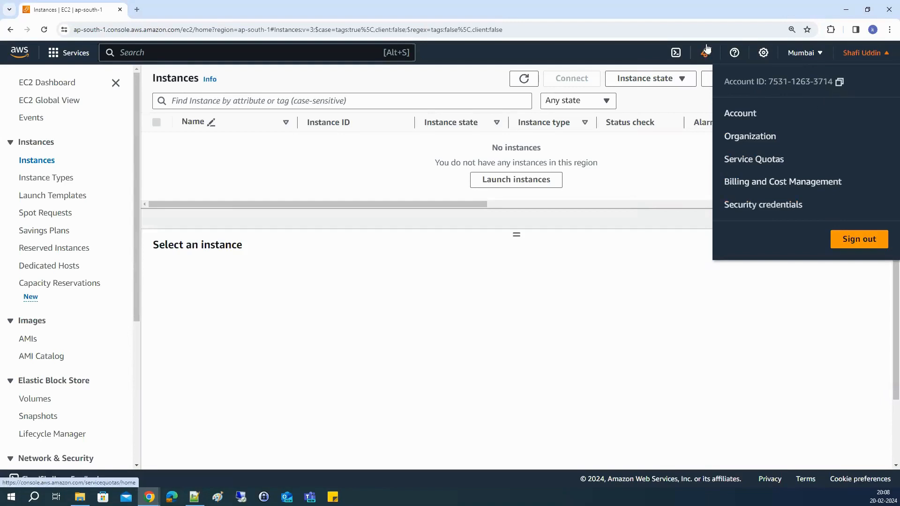
click(640, 55)
click(763, 53)
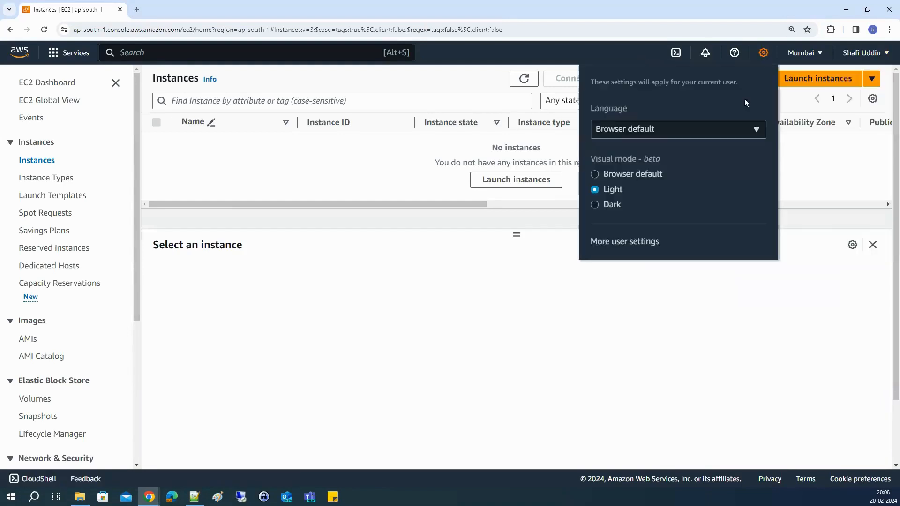
click(595, 205)
click(594, 189)
click(735, 54)
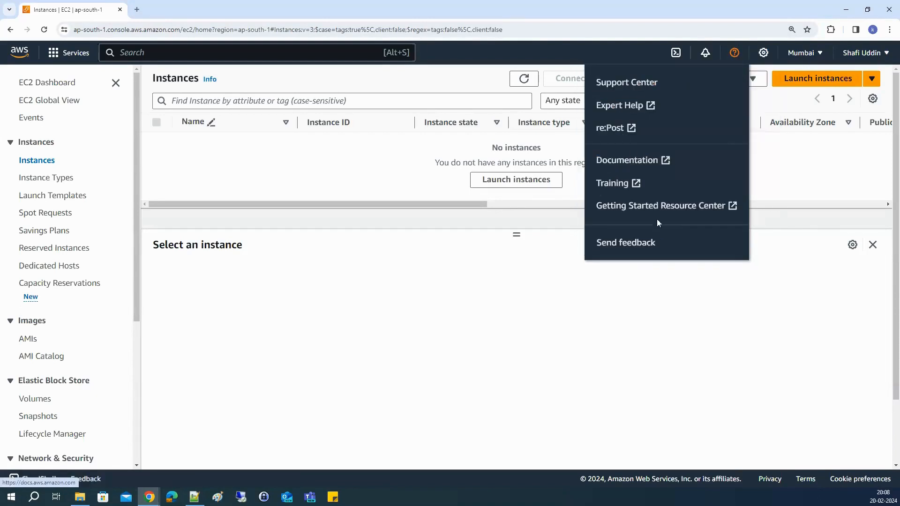
click(705, 55)
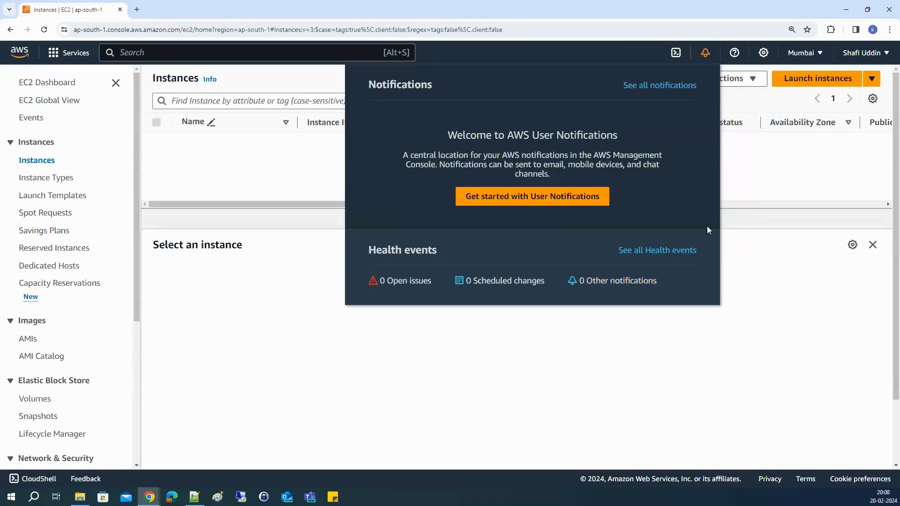
Step: Switch to Notepad++, add blank lines after the AWS list and paste a copy of "support ticket" on line 9
click(194, 497)
key(Down)
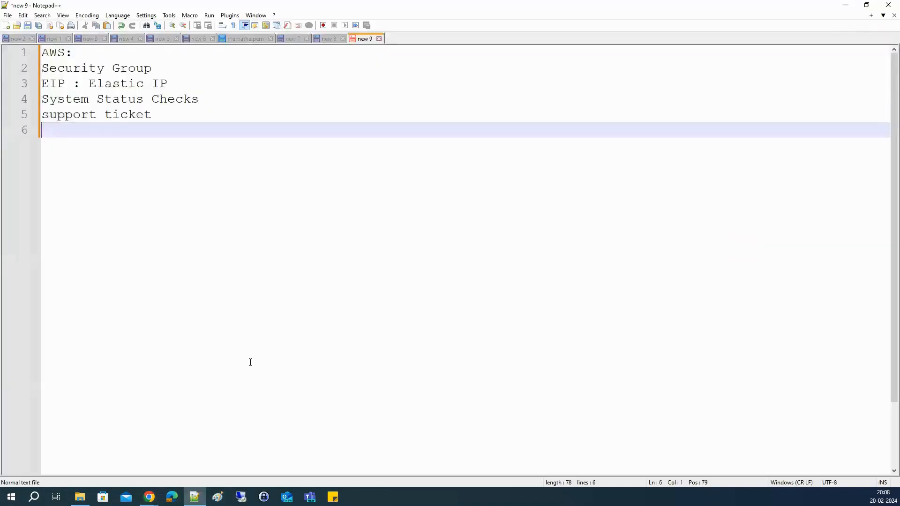
key(Return)
key(Return)
key(Return)
drag(46, 112, 168, 119)
key(ctrl+c)
click(85, 184)
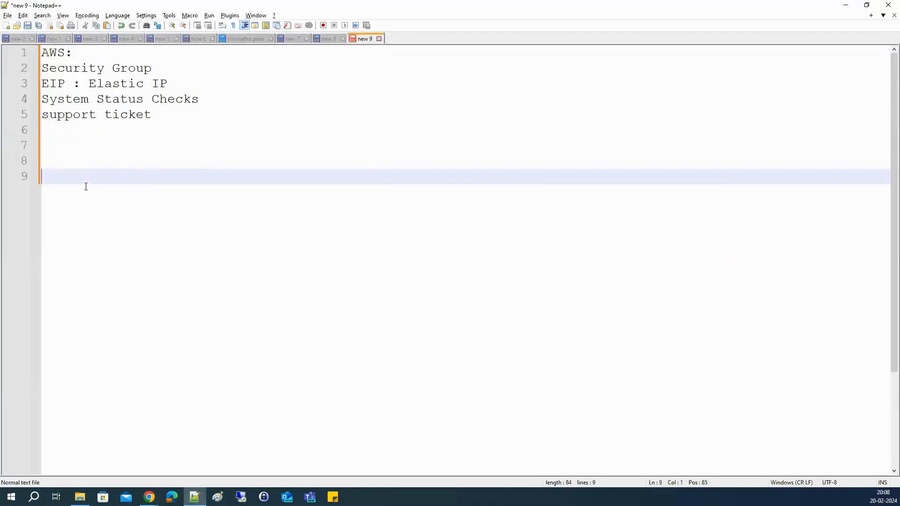
key(ctrl+v)
Step: Switch to Chrome, open the AWS Support Center and show the Technical quick solutions
key(alt+Tab)
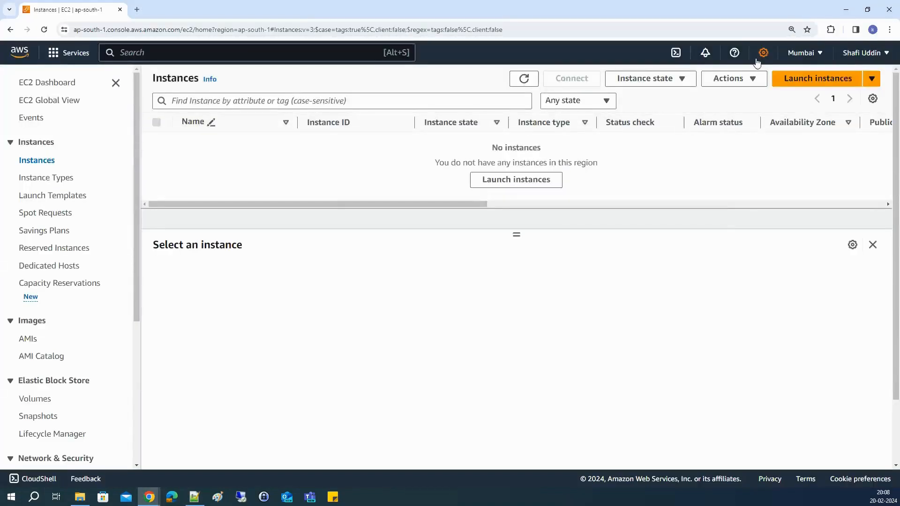
click(734, 52)
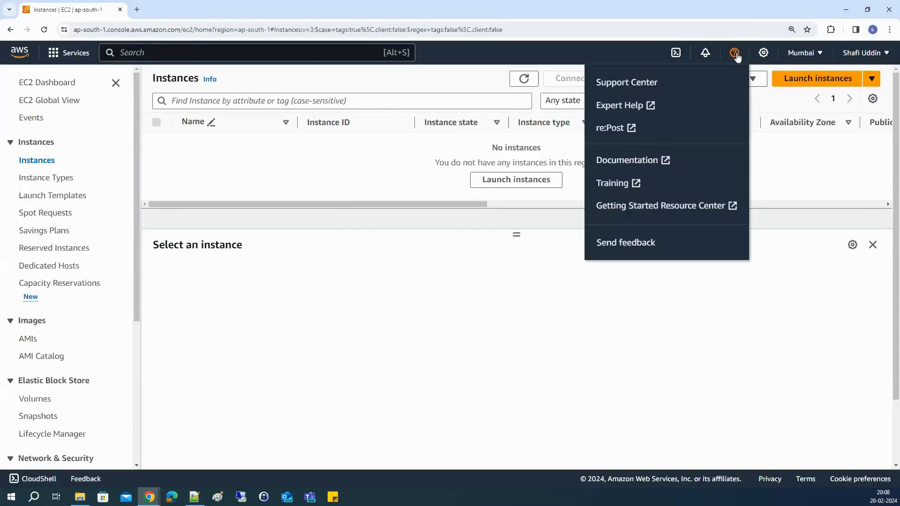
click(636, 84)
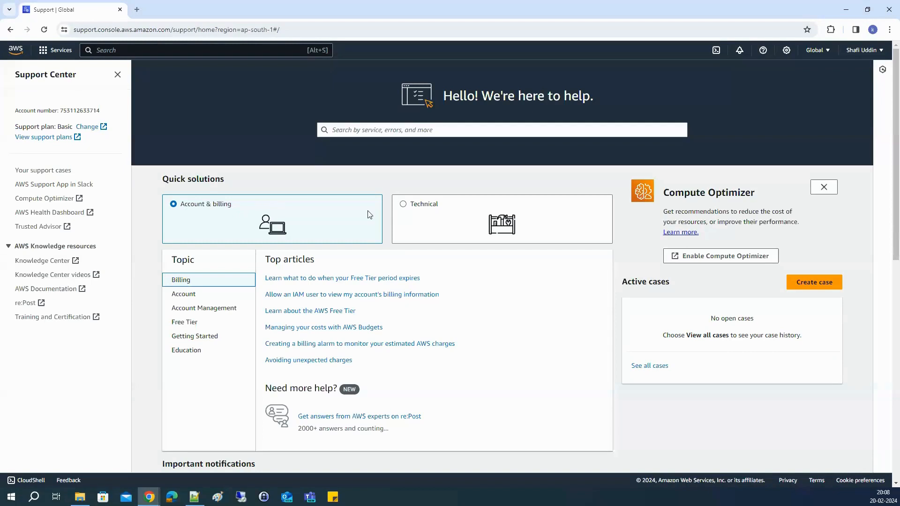
click(400, 209)
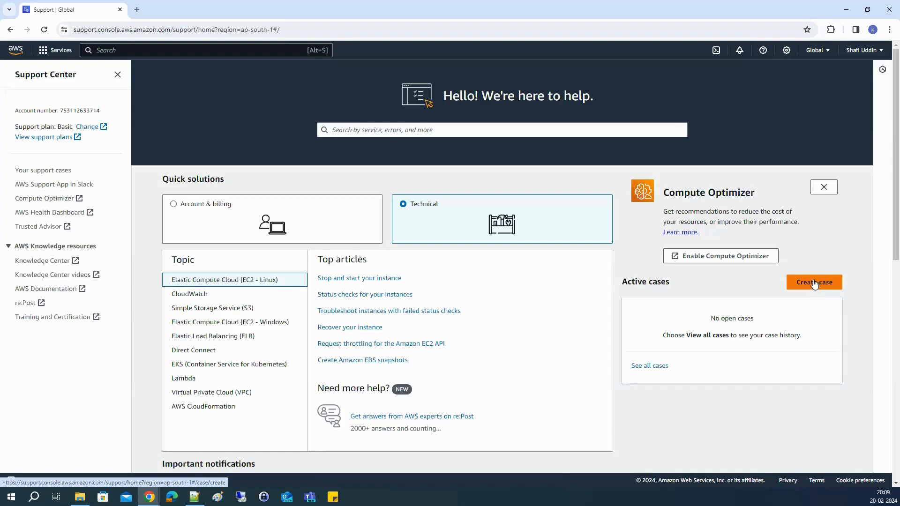
Step: Start creating a support case, choose Account and billing as the issue type and review the list of available services
click(811, 283)
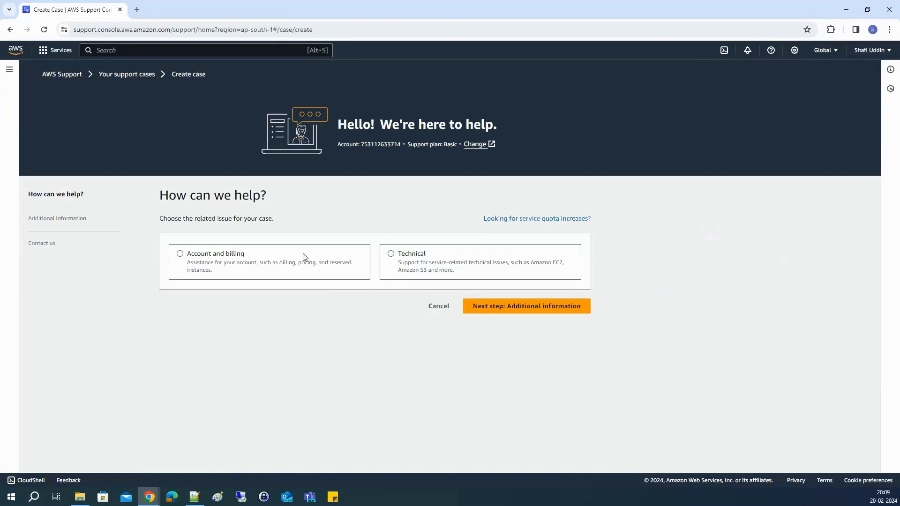
triple_click(186, 257)
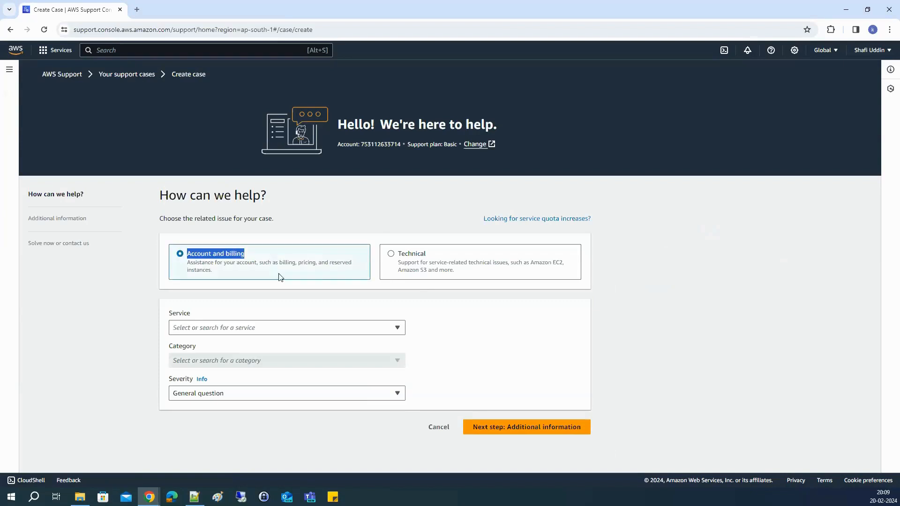
click(216, 329)
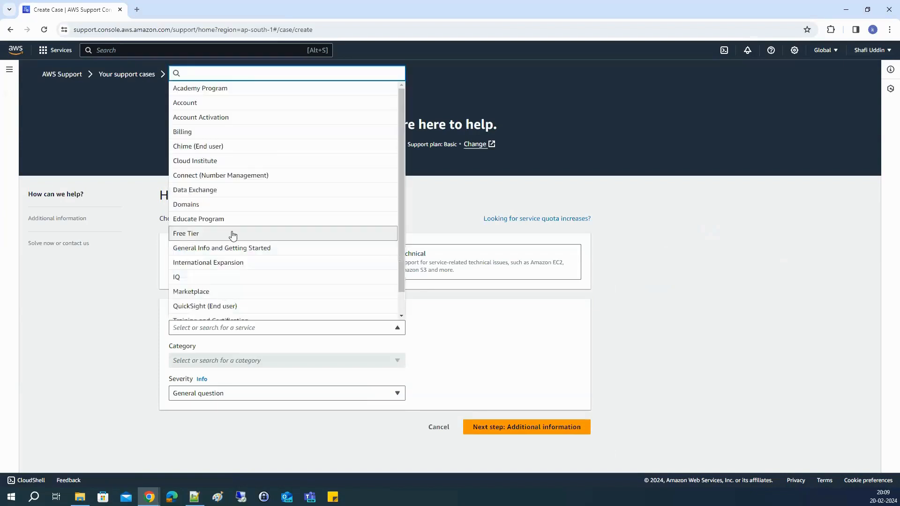
click(109, 269)
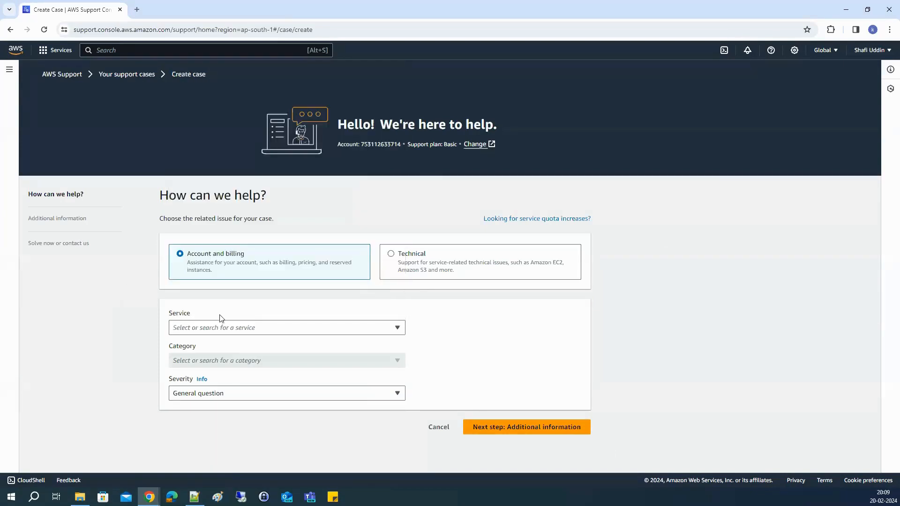
click(221, 330)
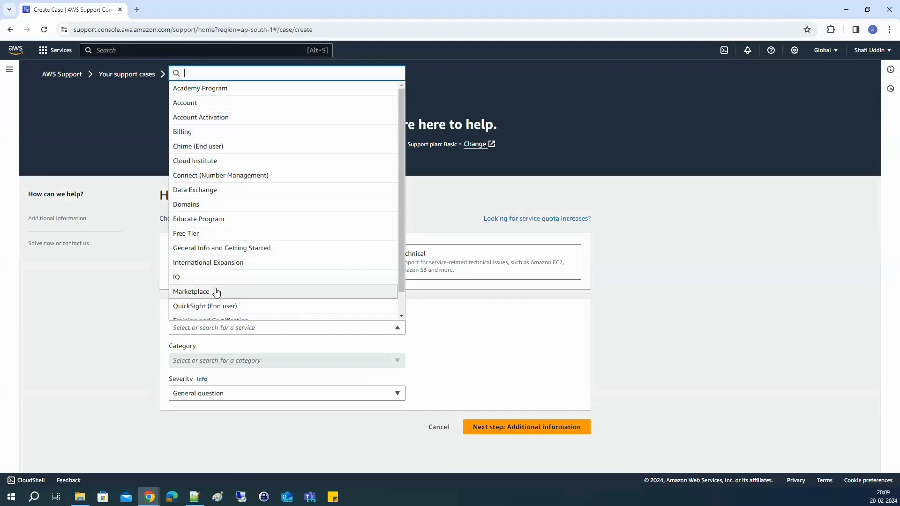
scroll(216, 300, down, 1)
click(127, 335)
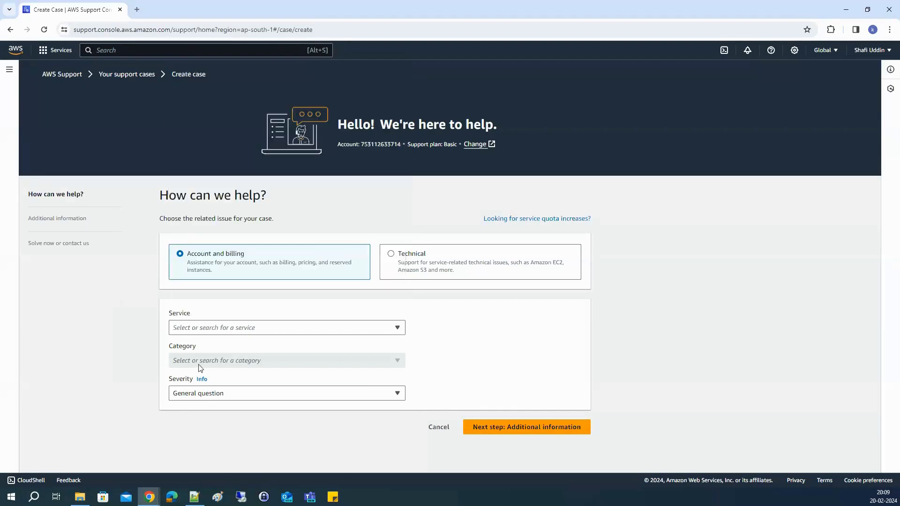
Step: Switch the case's issue type to Technical, enter "ec2" in the support resources search and clear it again
click(393, 260)
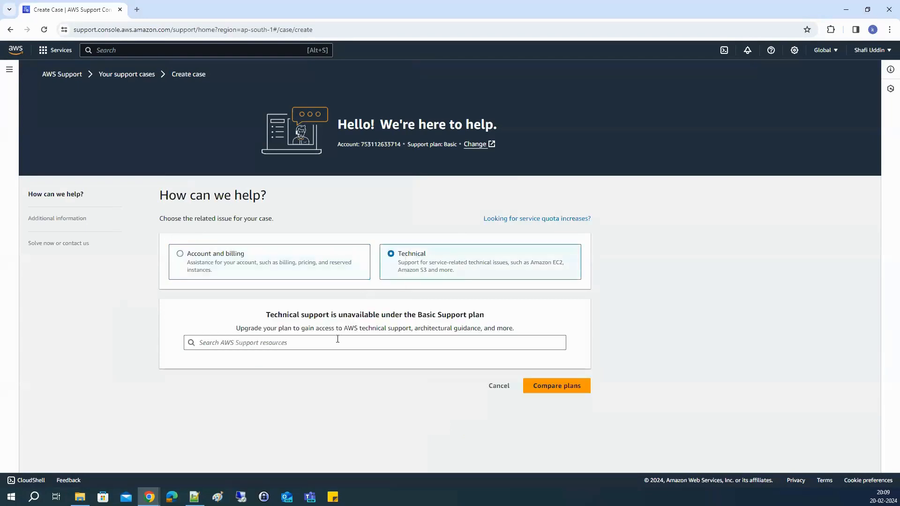
click(319, 347)
text(ec2)
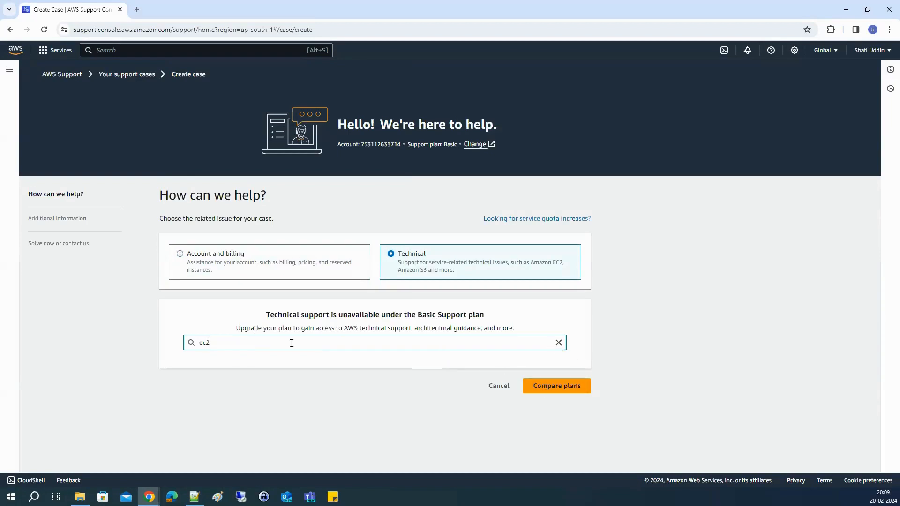
drag(222, 344, 198, 344)
key(BackSpace)
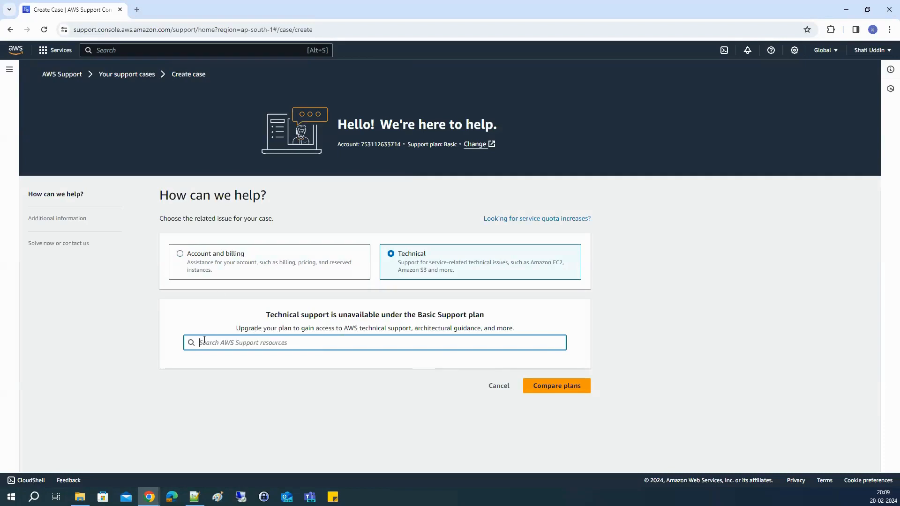
Step: Set the case to Account and billing with service Marketplace and category Software Launch Issue, and continue to the additional information
click(183, 253)
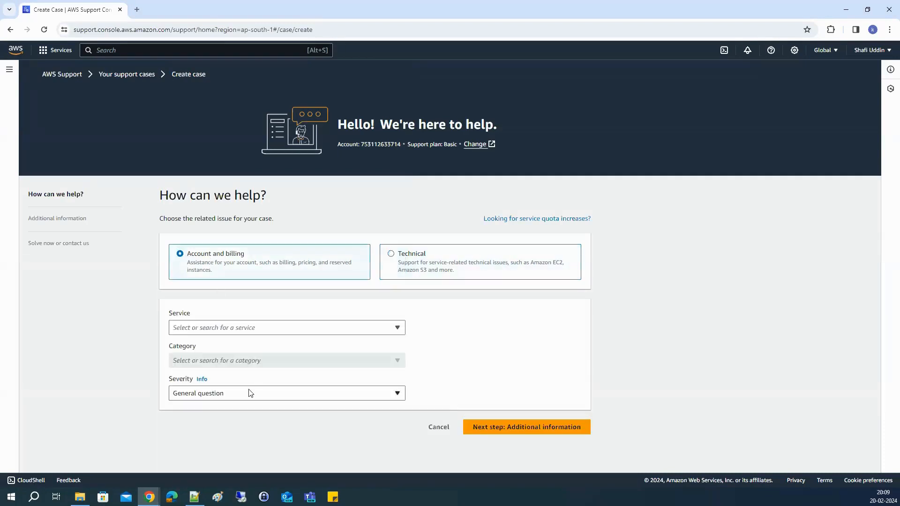
click(235, 394)
click(148, 372)
click(225, 331)
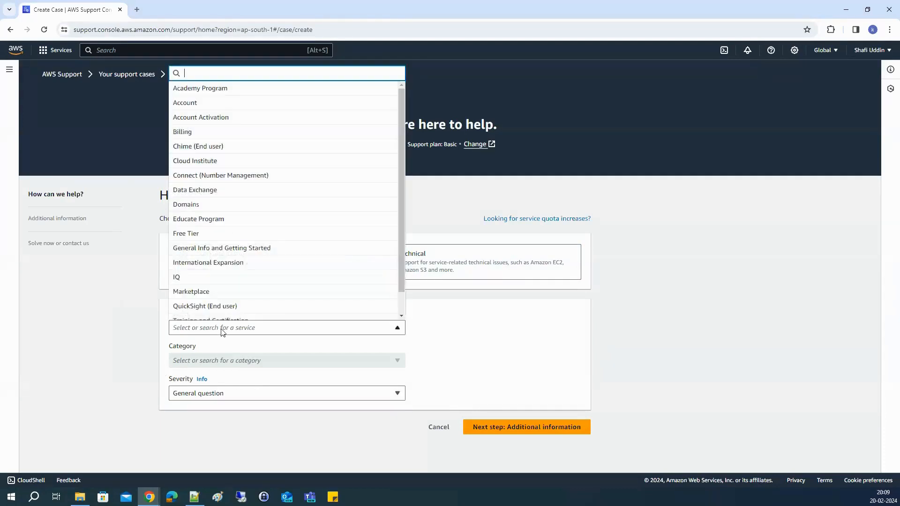
click(199, 296)
click(205, 363)
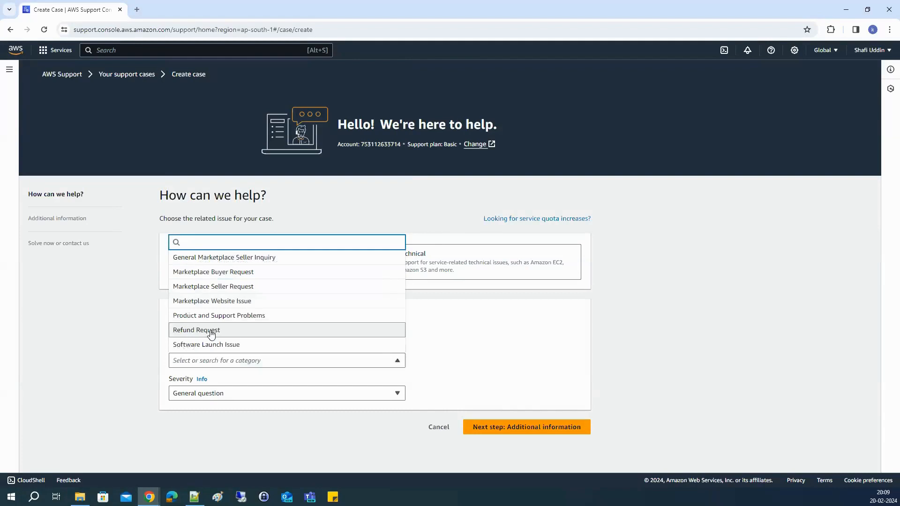
click(223, 345)
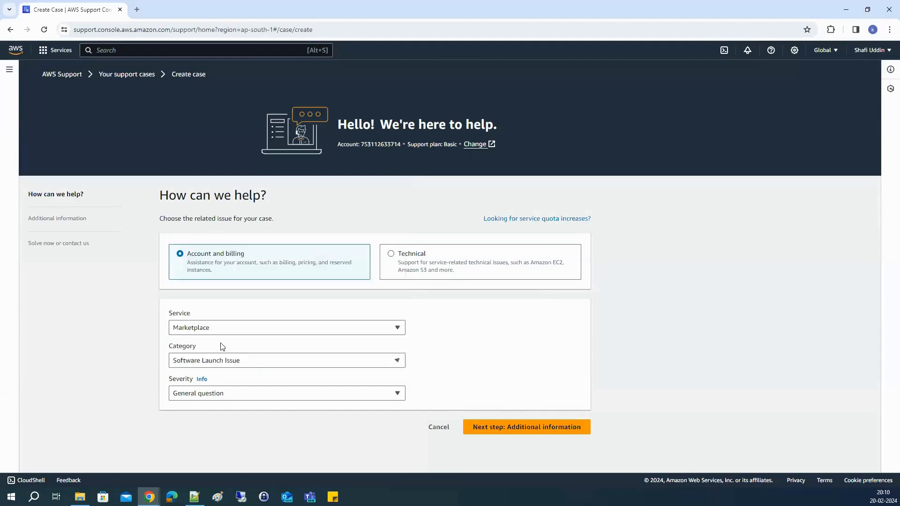
click(205, 397)
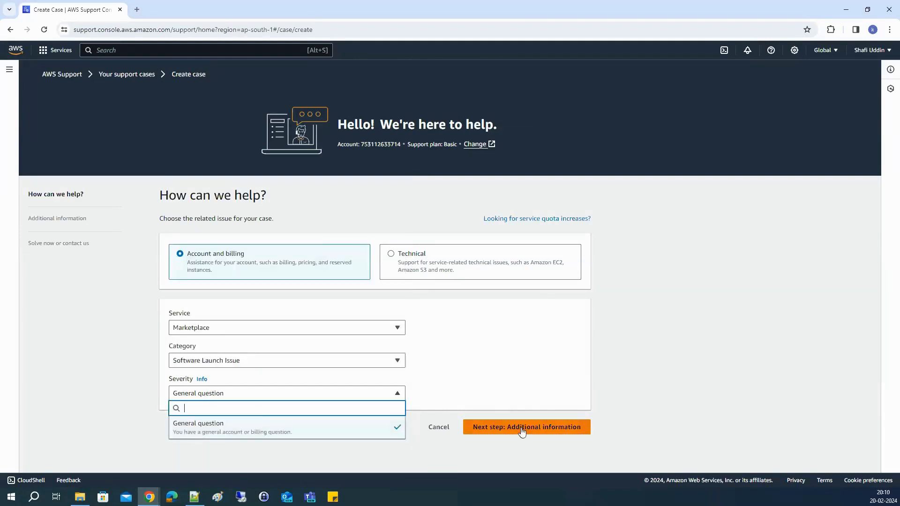
click(523, 428)
Step: Enter "ec2 not working" as the case subject and copy the same text into the description
scroll(501, 416, down, 2)
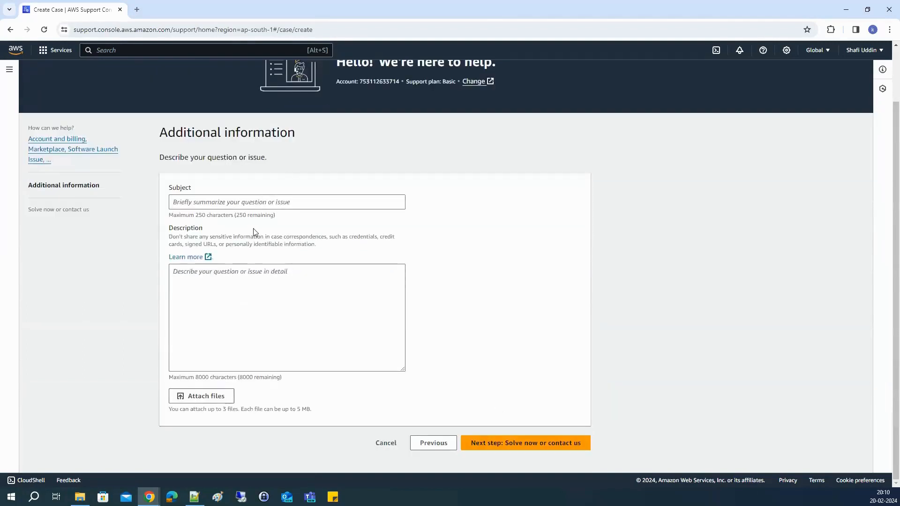
click(234, 205)
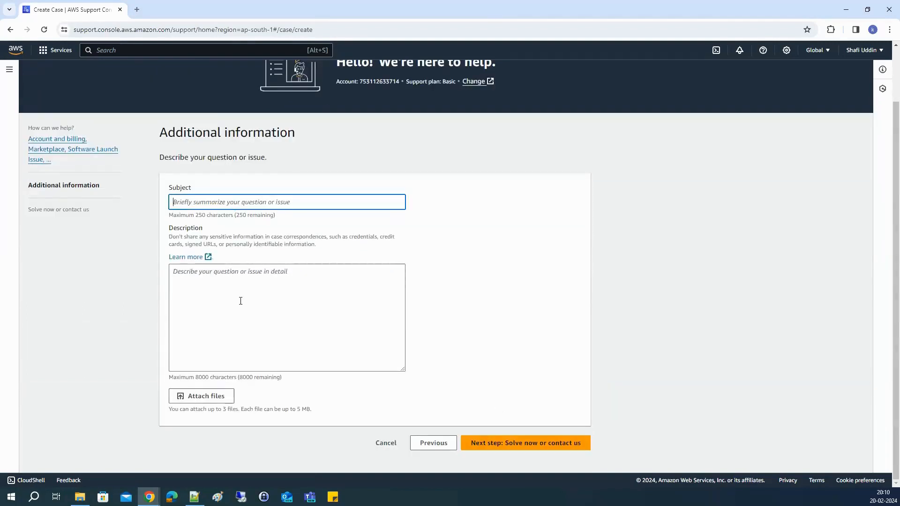
click(235, 279)
click(220, 198)
text(ec2 not working)
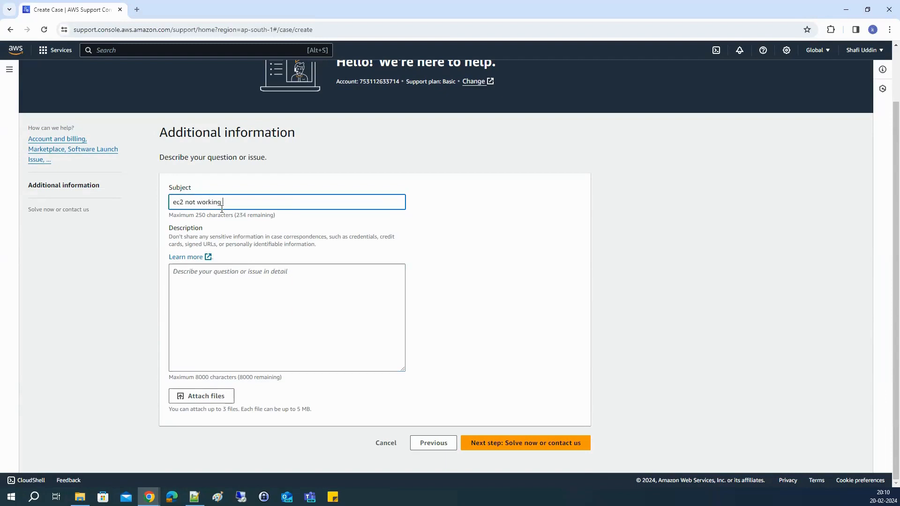
key(ctrl+a)
key(ctrl+c)
click(245, 316)
key(ctrl+v)
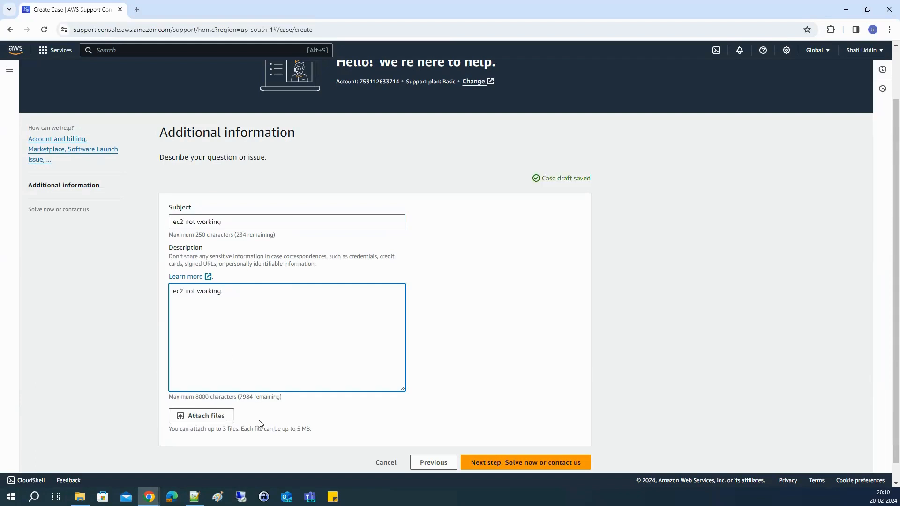
Step: Continue past the recommended solutions to the case's contact options
click(504, 444)
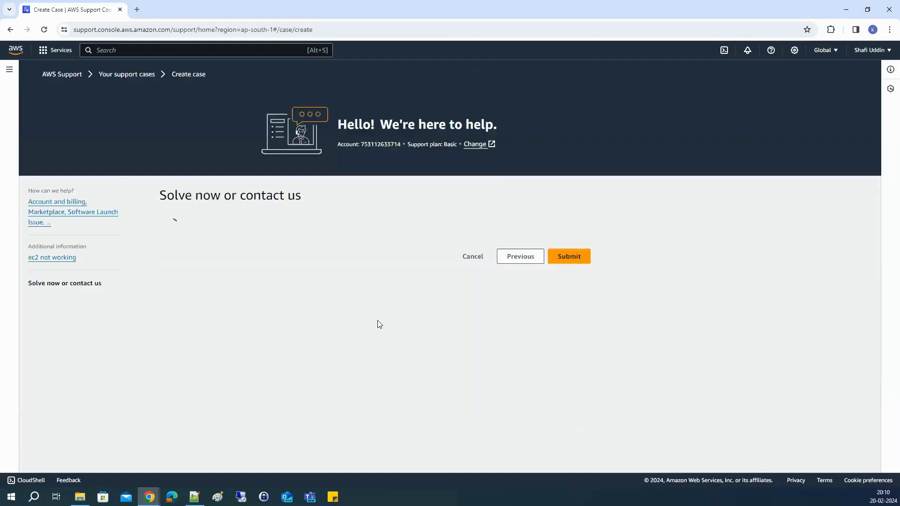
scroll(381, 370, down, 2)
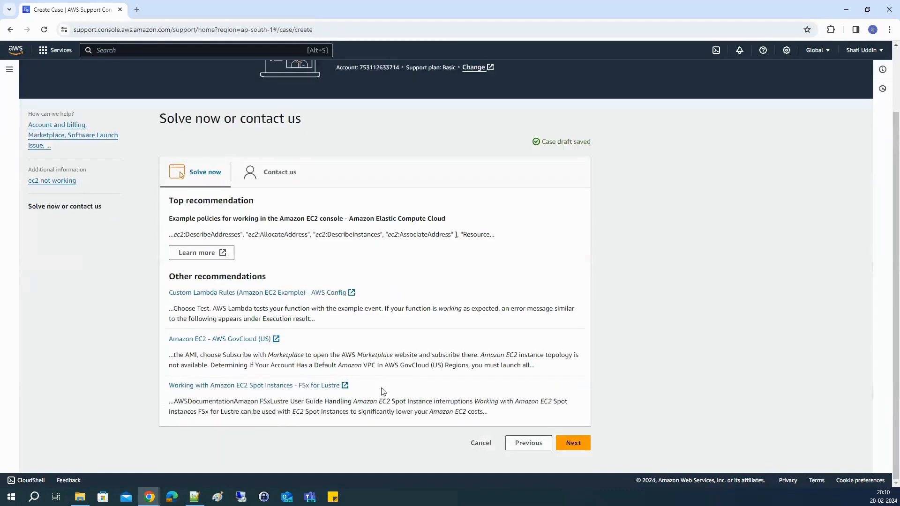
click(583, 446)
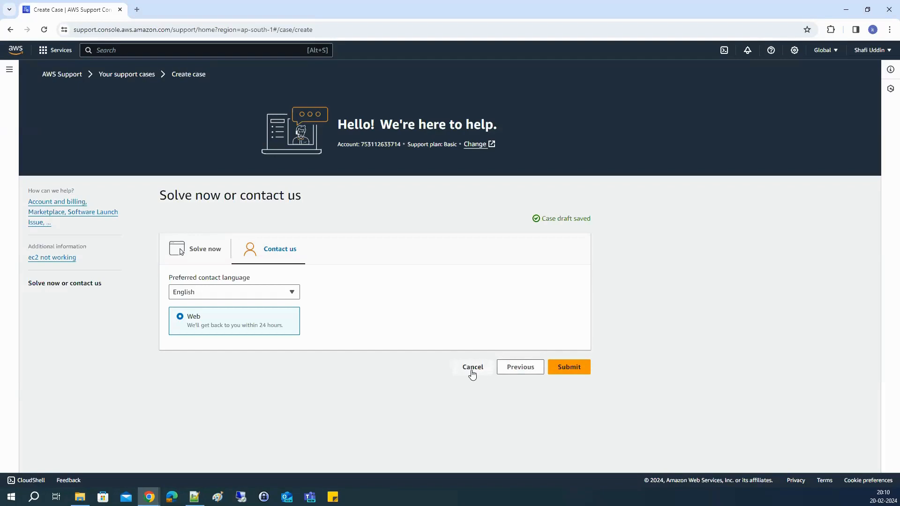
Step: Leave the case unsubmitted without clearing the page, return to the Support Center and show the help options again
click(56, 57)
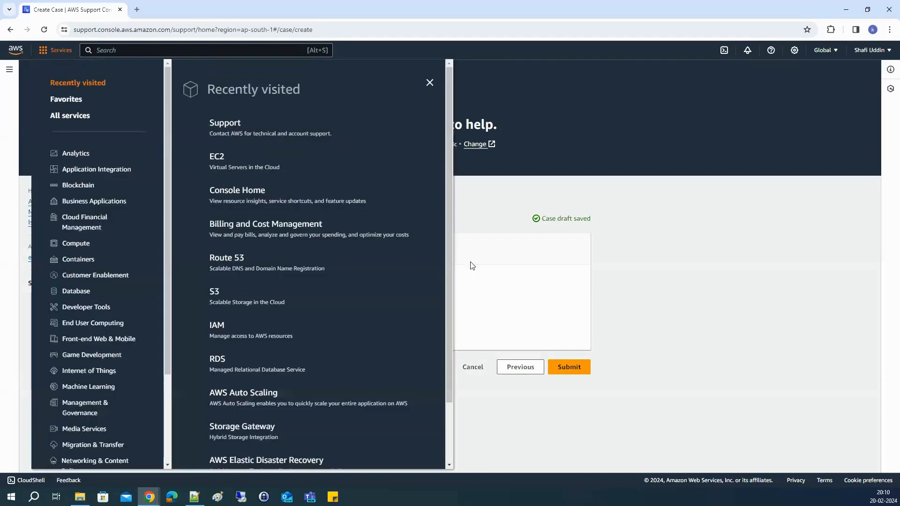
click(471, 367)
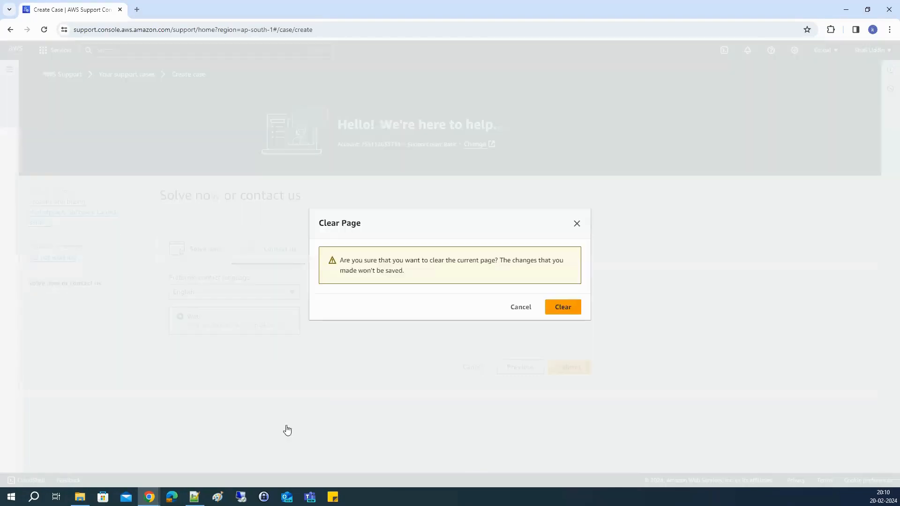
click(577, 224)
click(771, 50)
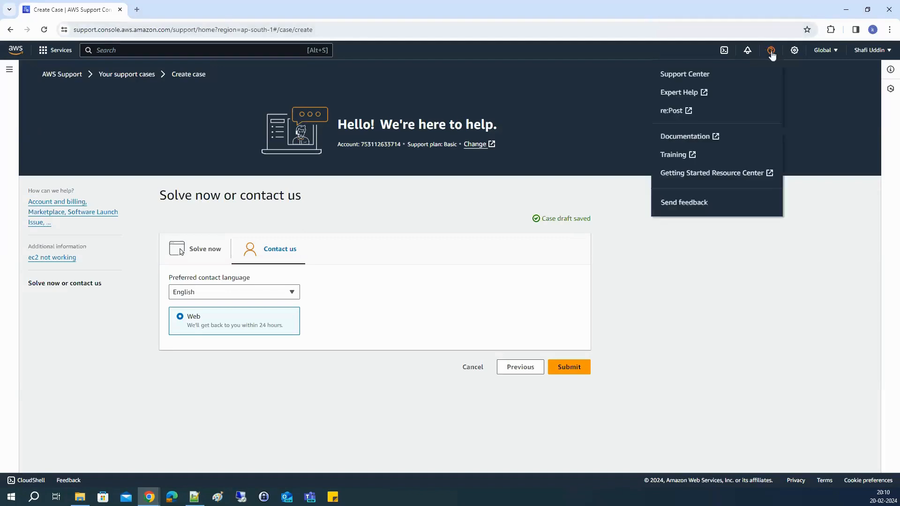
click(689, 82)
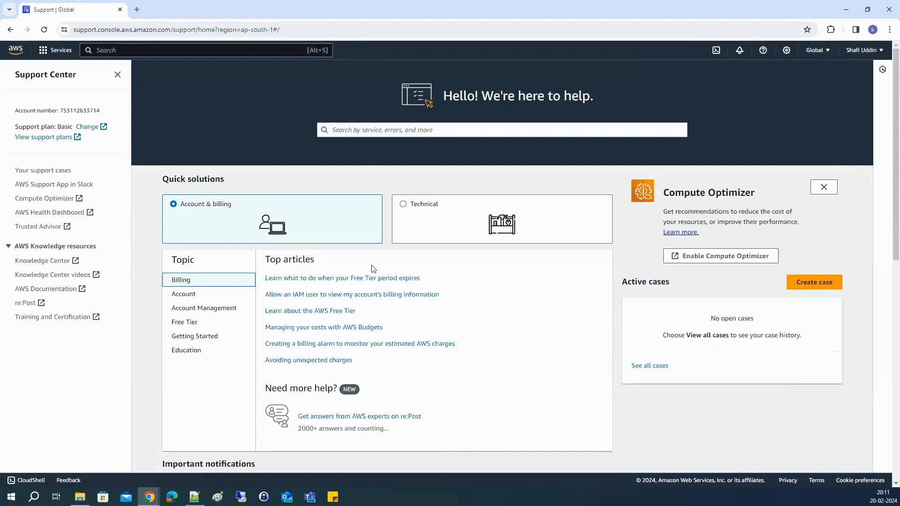
click(764, 51)
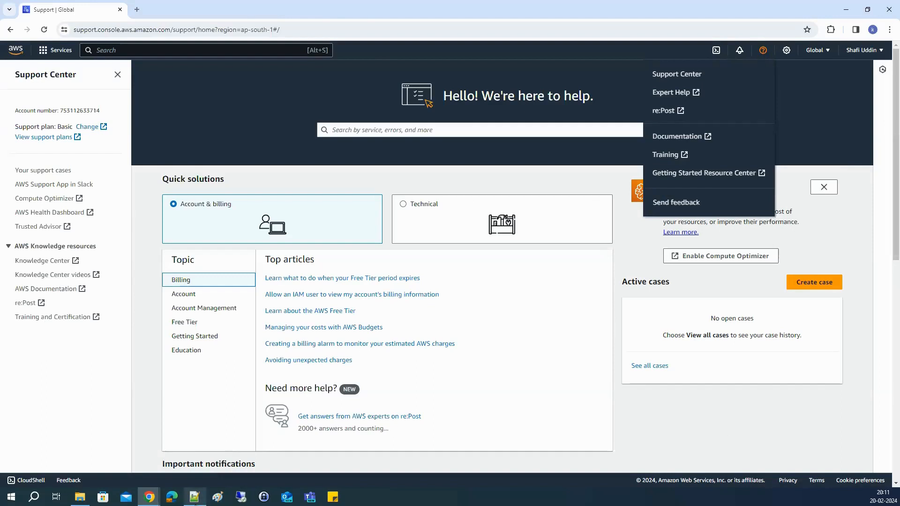
Step: Switch to Notepad++ and paste a copy of the "EIP : Elastic IP" line on line 11, below "support ticket:"
click(195, 499)
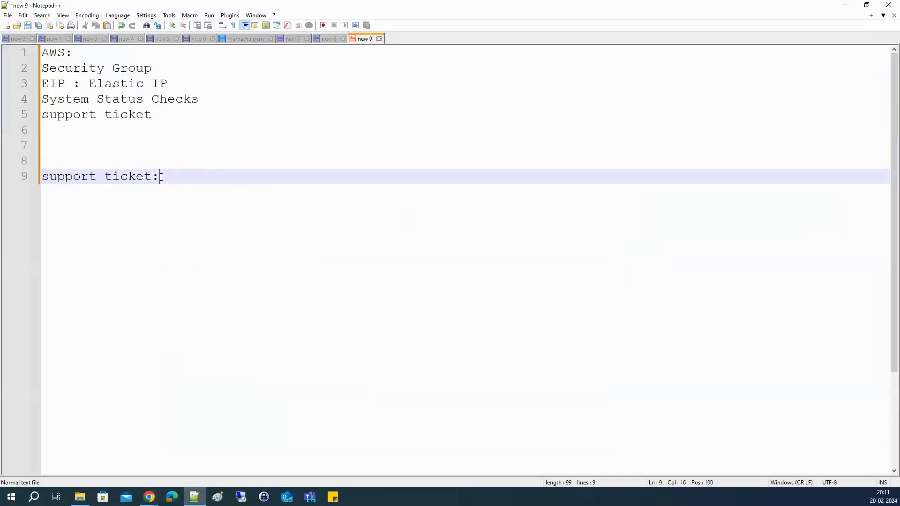
drag(161, 176, 29, 181)
click(197, 265)
drag(42, 84, 167, 83)
key(ctrl+x)
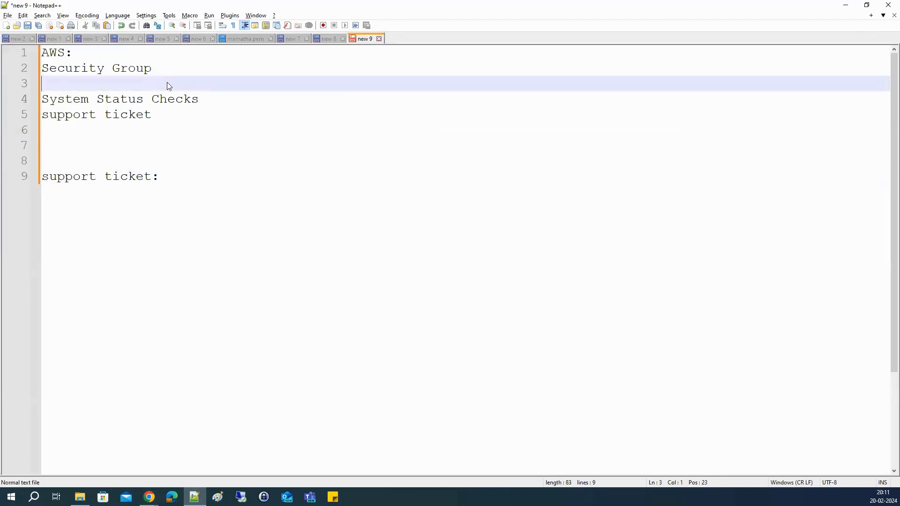
key(ctrl+v)
drag(191, 83, 26, 83)
click(188, 177)
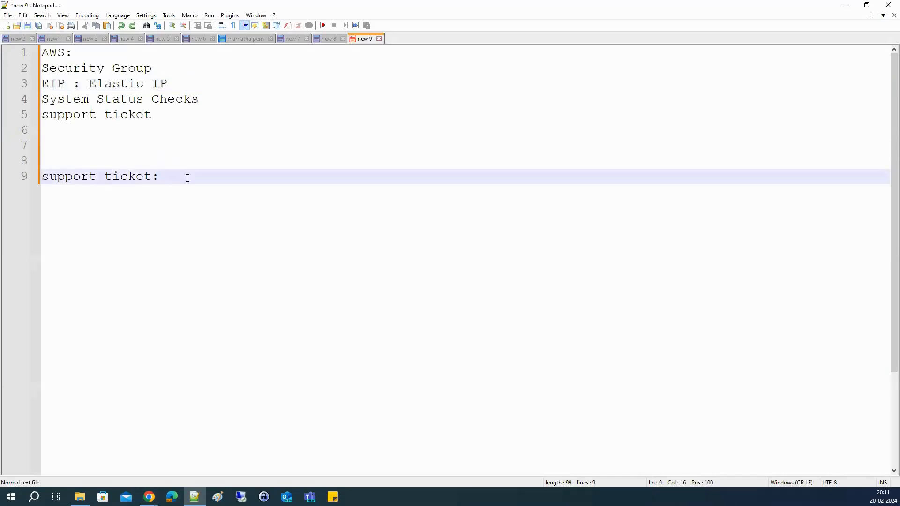
key(Return)
key(Return)
key(ctrl+v)
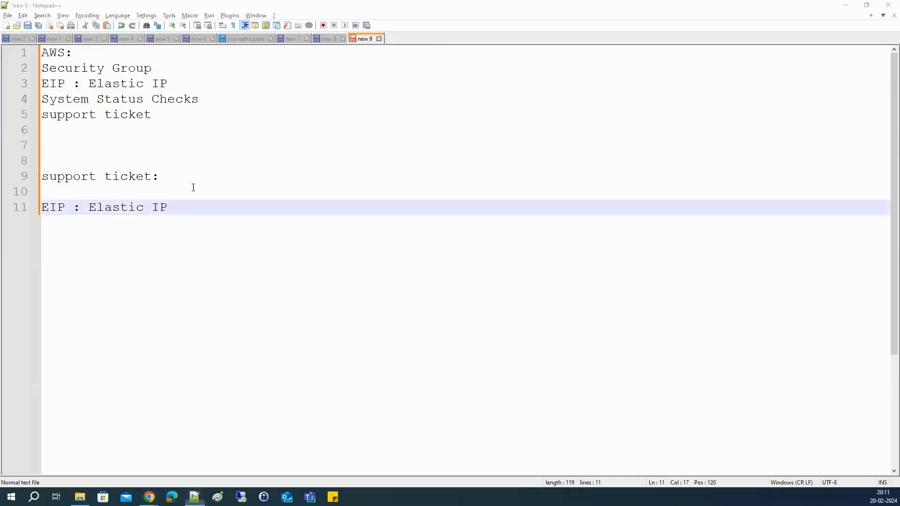
Step: Switch to the AWS console in Chrome, open the EC2 instances list and start launching a new instance
key(alt+Tab)
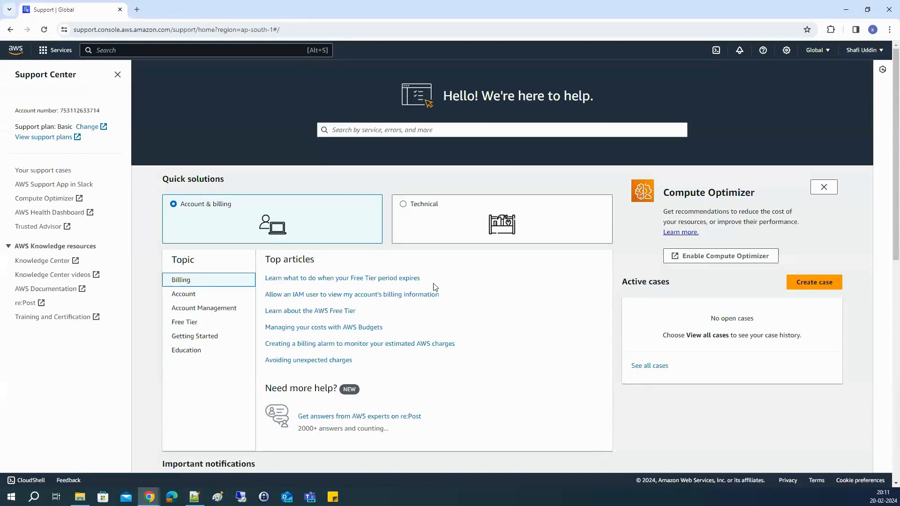
click(57, 51)
click(216, 156)
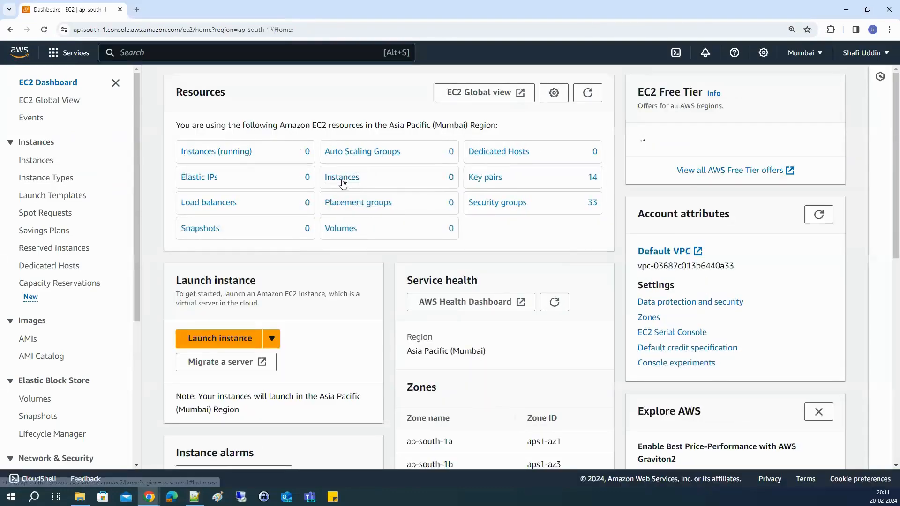
click(344, 186)
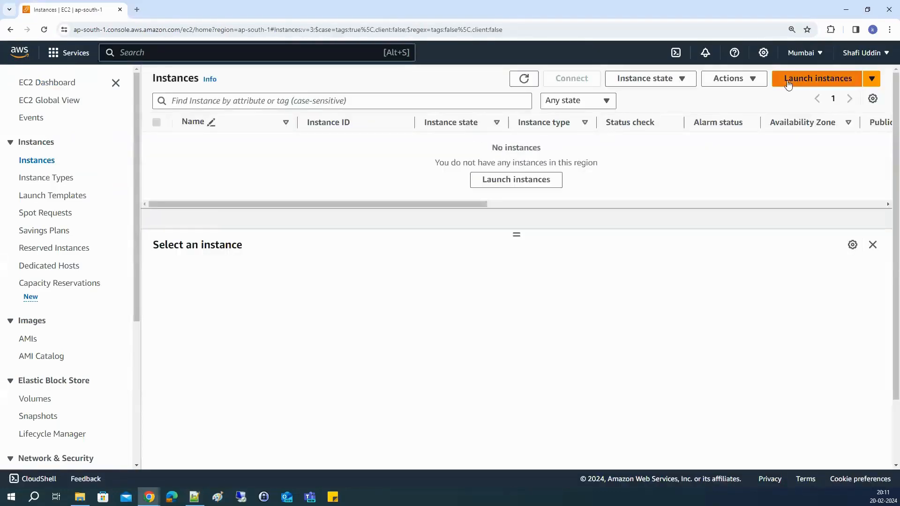
click(792, 80)
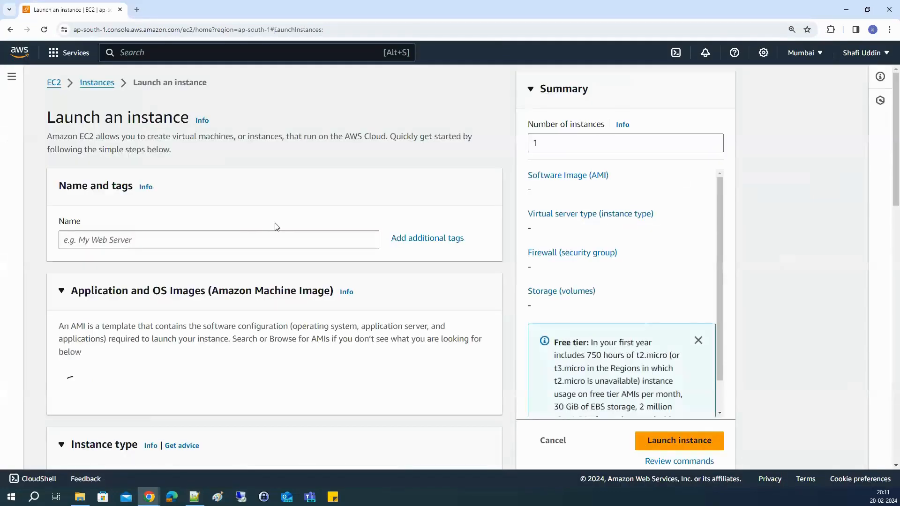
Step: Name the instance "server" and select the existing key pair listed directly after passwordfile
click(230, 236)
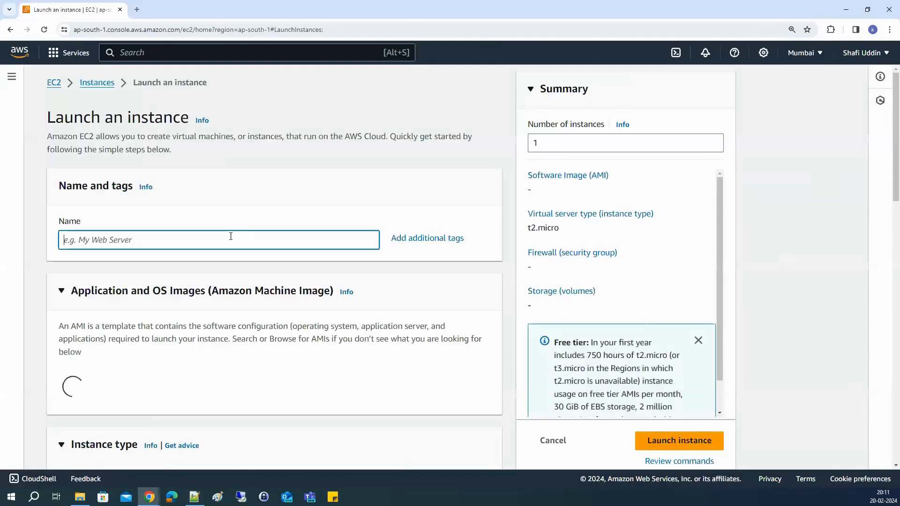
text(server)
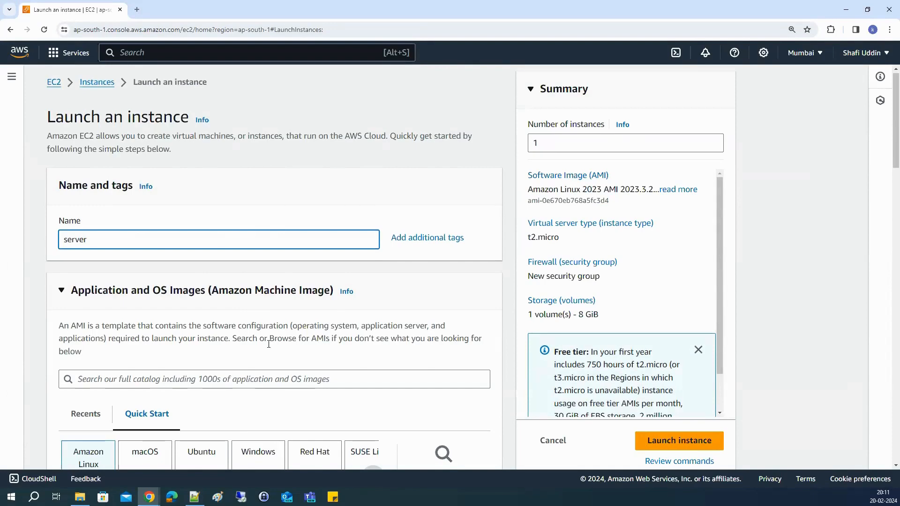
scroll(205, 302, down, 4)
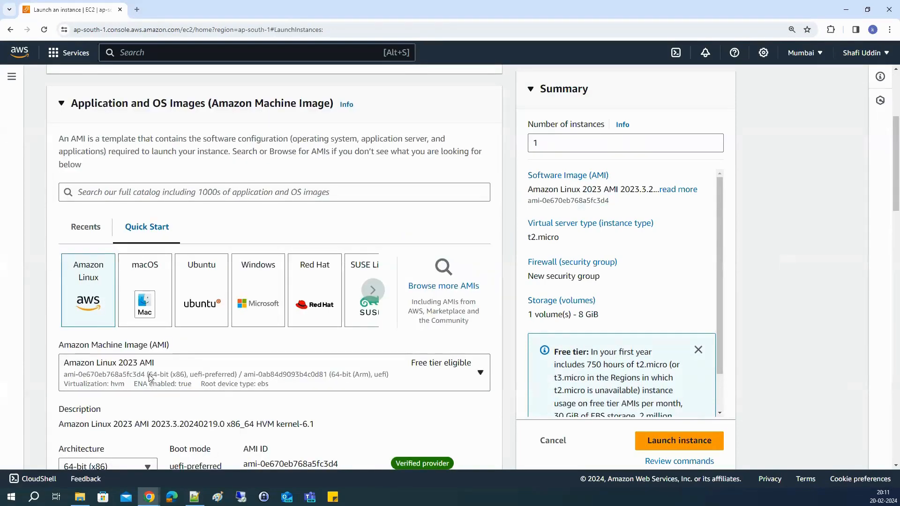
scroll(150, 379, down, 3)
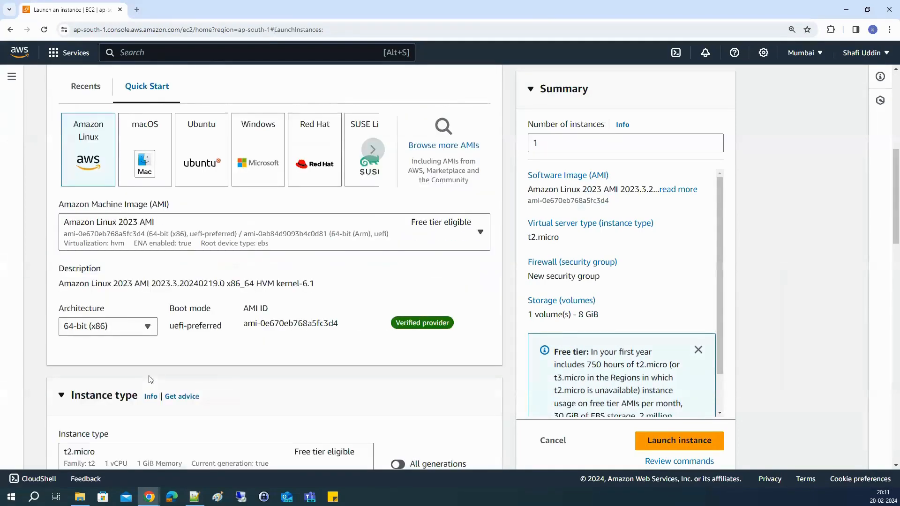
scroll(138, 356, down, 3)
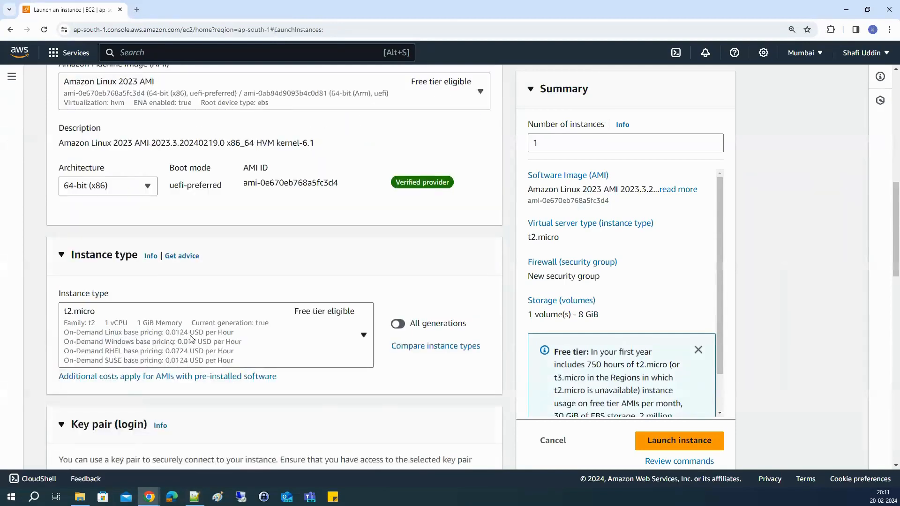
scroll(183, 363, down, 3)
click(137, 378)
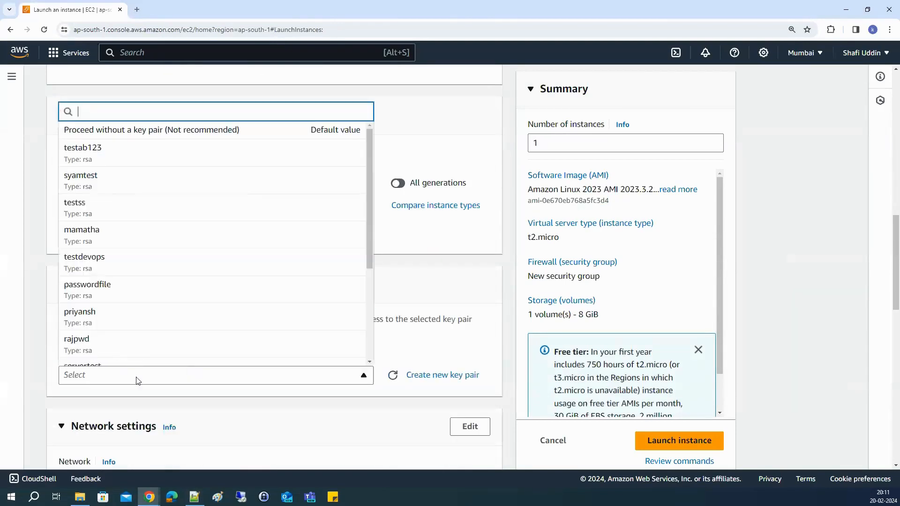
click(118, 314)
Step: Review the default network and storage settings and launch the instance
scroll(149, 352, down, 4)
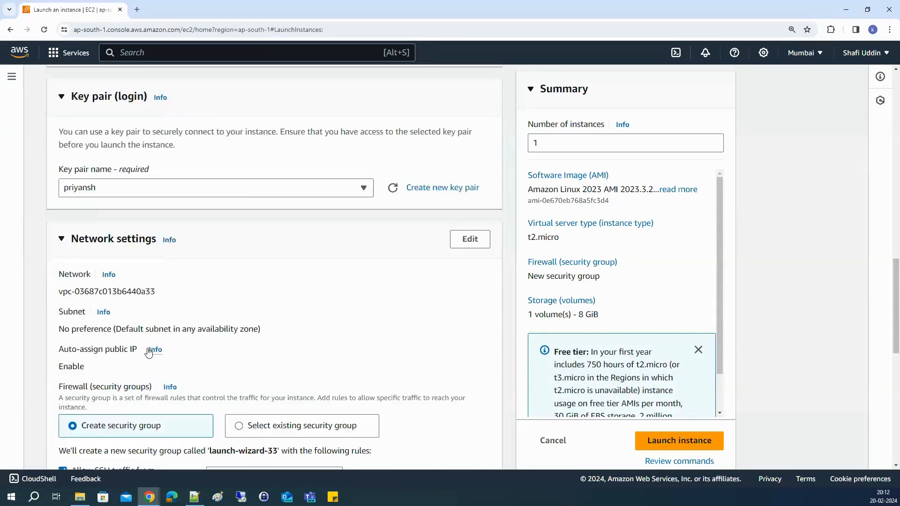
scroll(149, 177, down, 2)
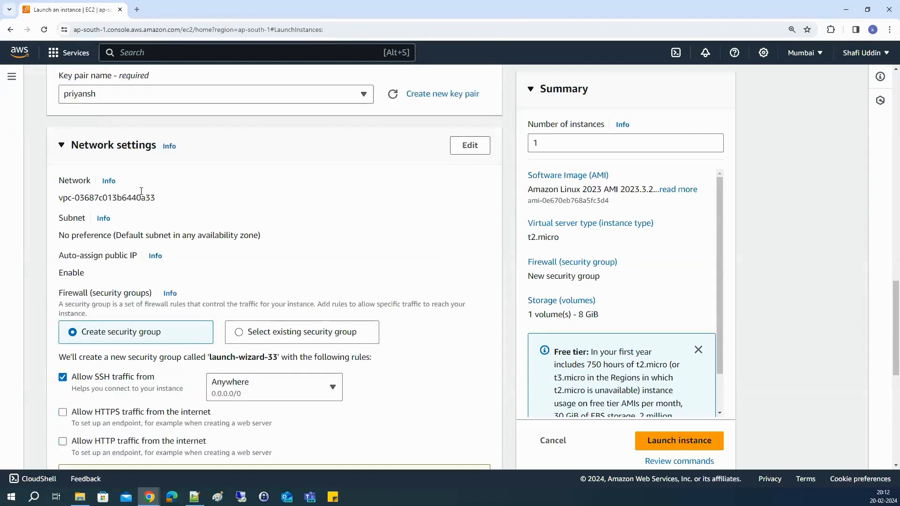
drag(77, 174, 166, 357)
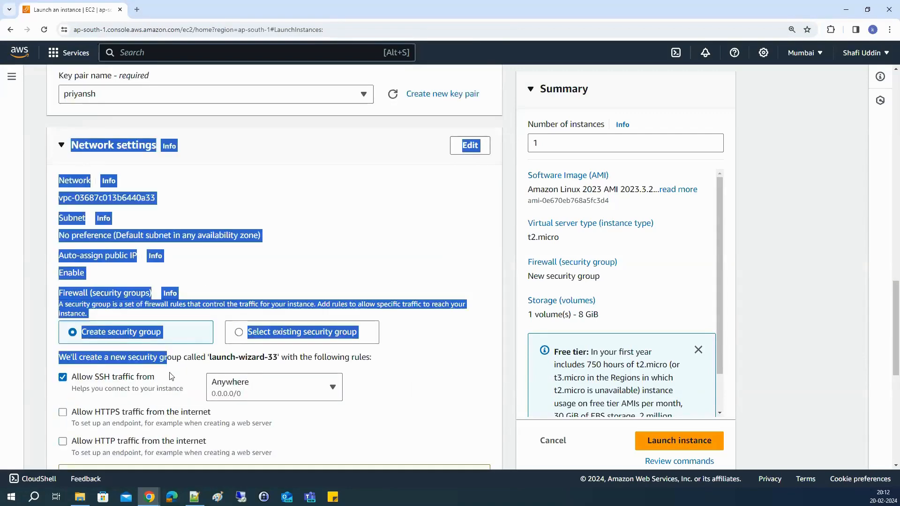
scroll(171, 375, down, 4)
scroll(171, 374, down, 4)
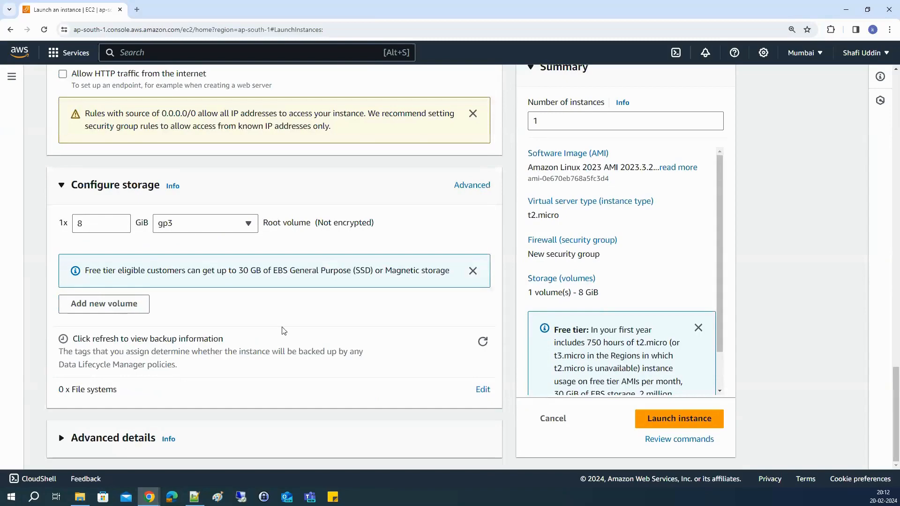
click(647, 420)
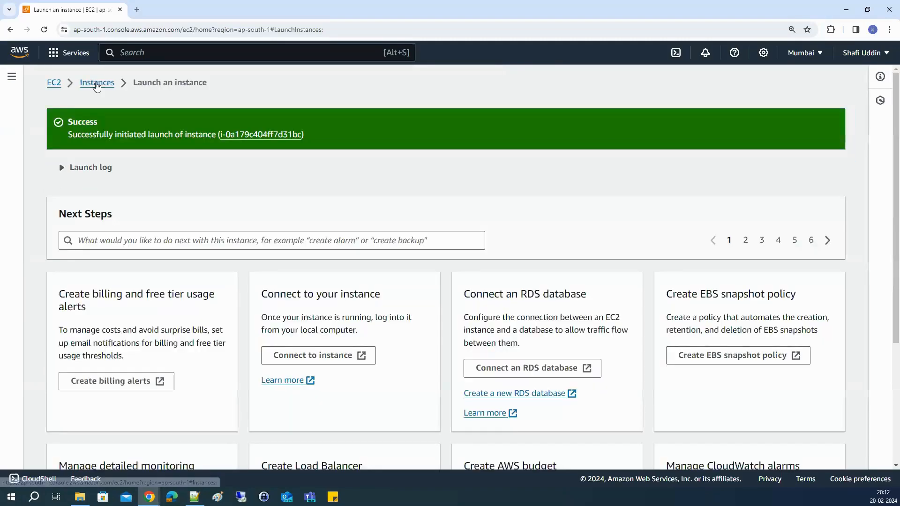
Step: Return to the instances list, select the "server" instance, refresh the list and check its instance state
click(97, 84)
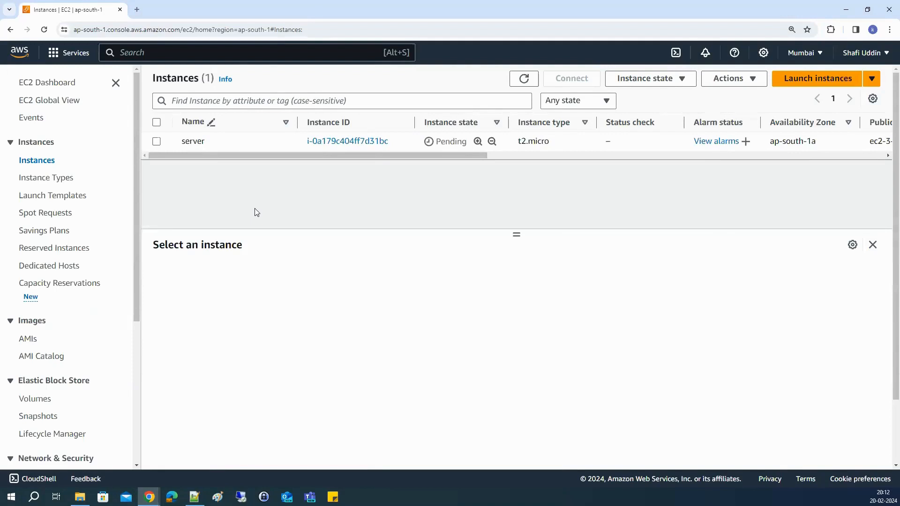
click(157, 141)
click(523, 80)
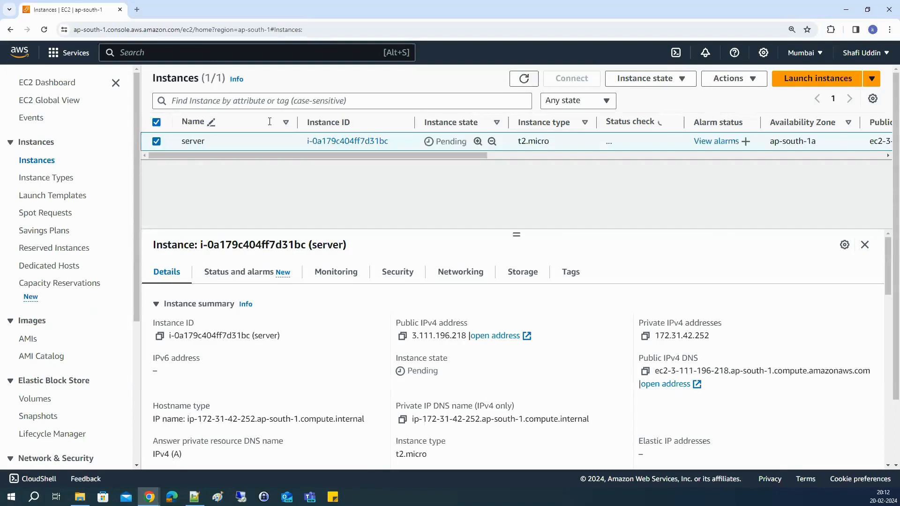
click(525, 80)
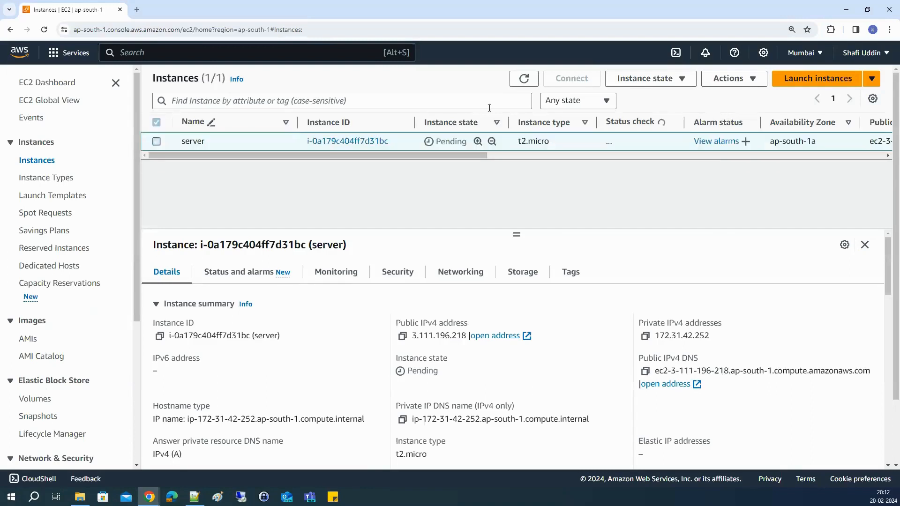
double_click(450, 141)
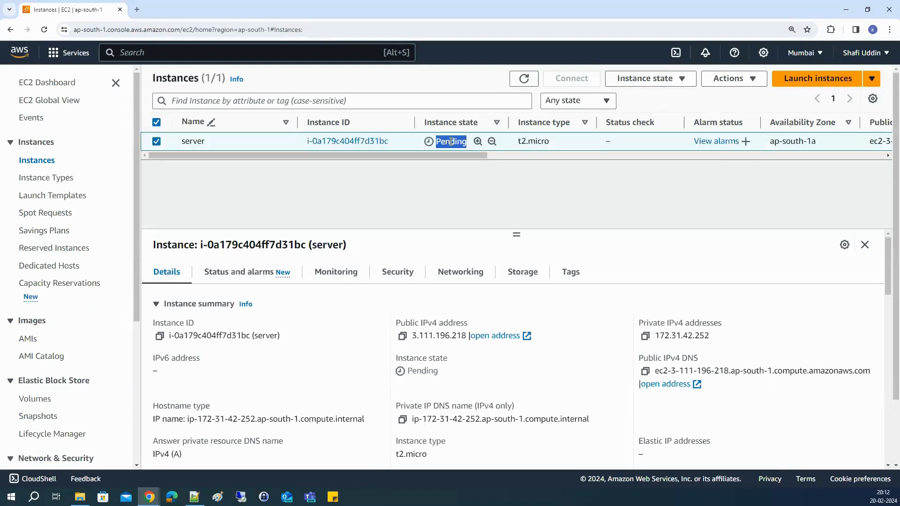
Step: Copy the server's public IPv4 address and record it in Notepad++ on line 13 as "Public IP : 3.111.196.218"
click(402, 336)
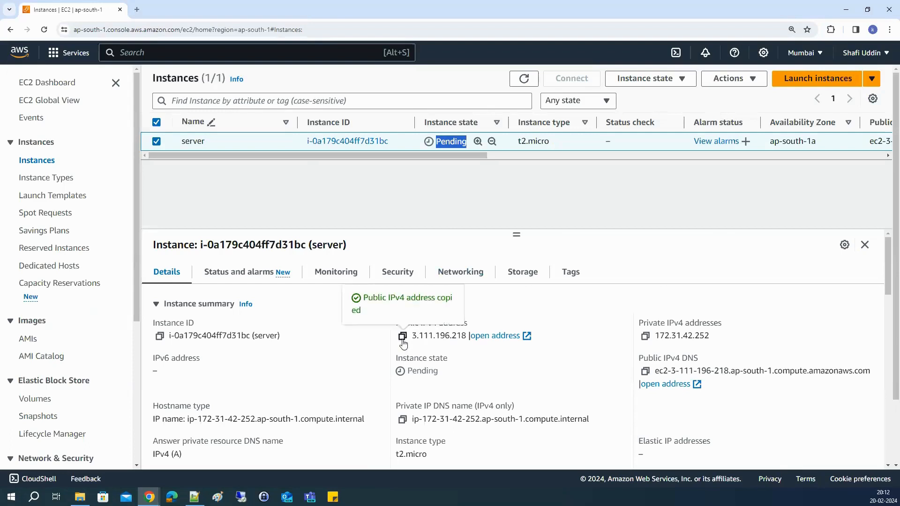
click(194, 496)
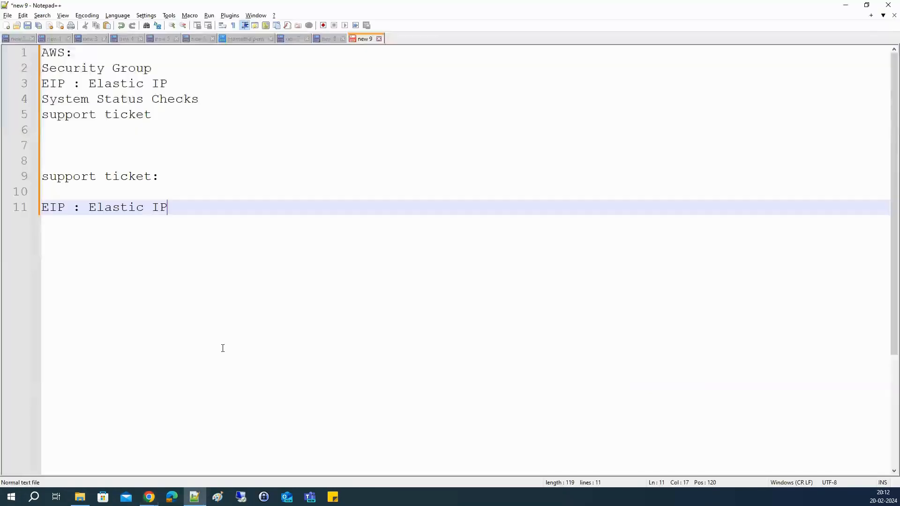
key(Return)
key(Return)
text(Public IP )
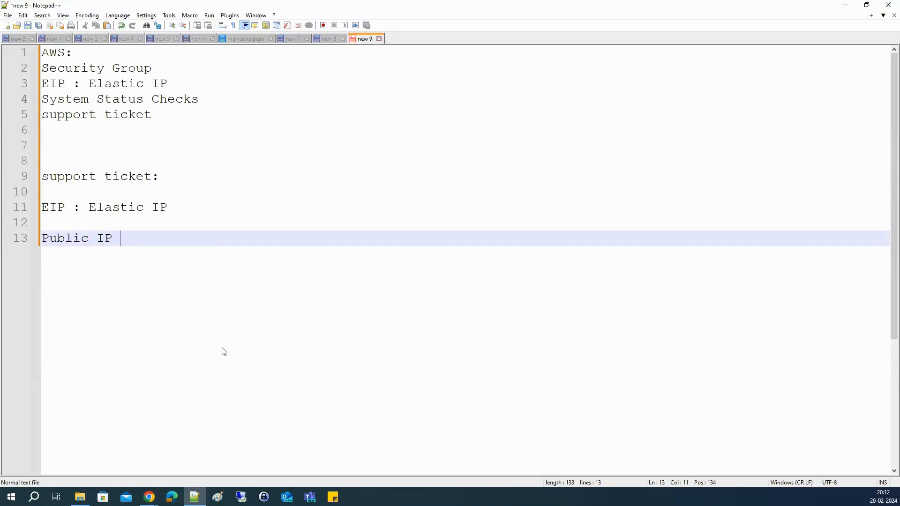
text(:)
key(ctrl+v)
Step: Switch to Paint
click(217, 496)
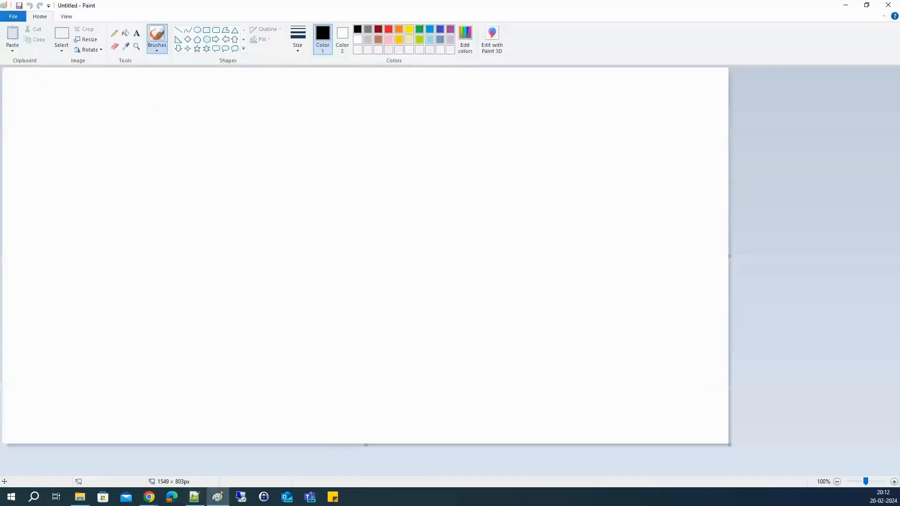
click(206, 40)
drag(360, 168, 290, 248)
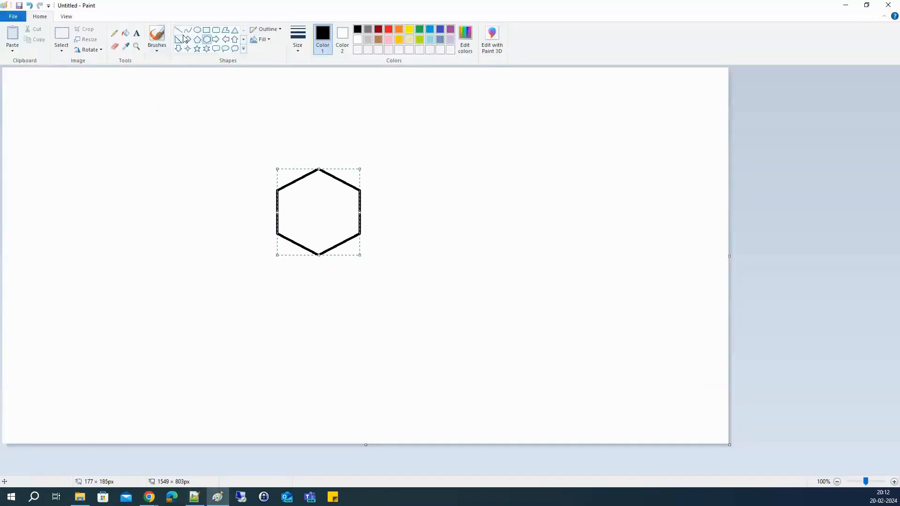
key(ctrl+z)
Step: Draw a rectangle about 224 × 111 px on the canvas and label it underneath with the copied IP 3.111.196.218
drag(205, 170, 311, 222)
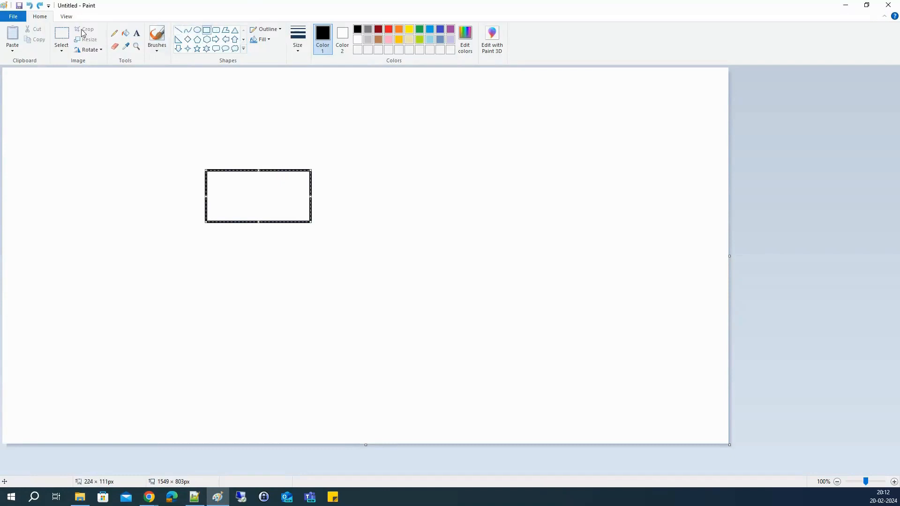
click(137, 32)
click(209, 227)
key(ctrl+v)
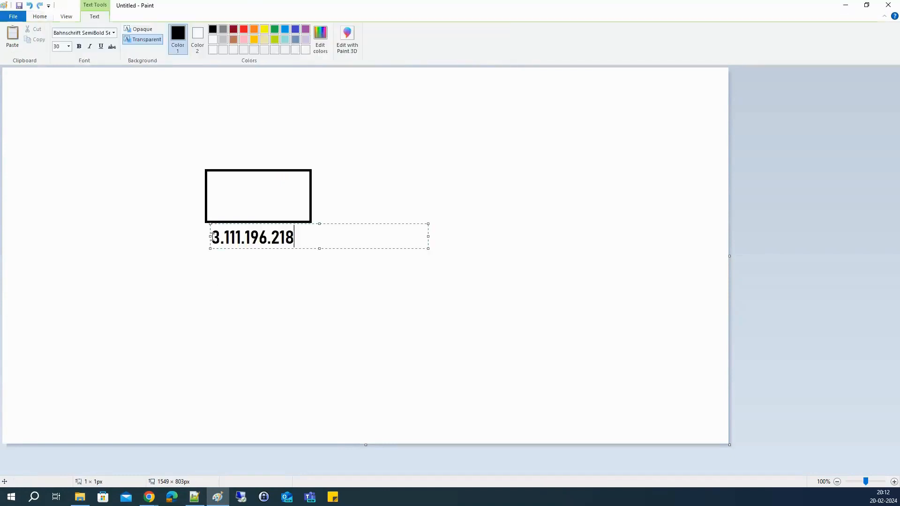
click(198, 301)
click(178, 29)
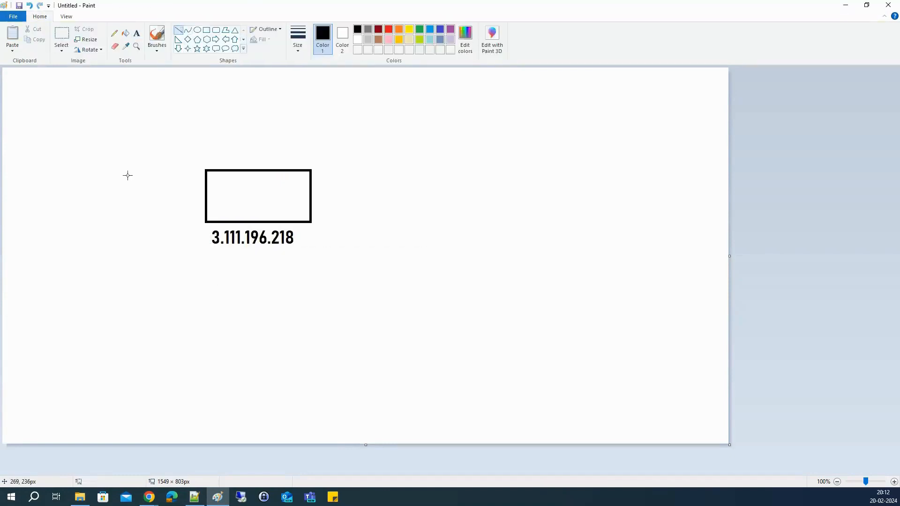
drag(103, 142, 259, 200)
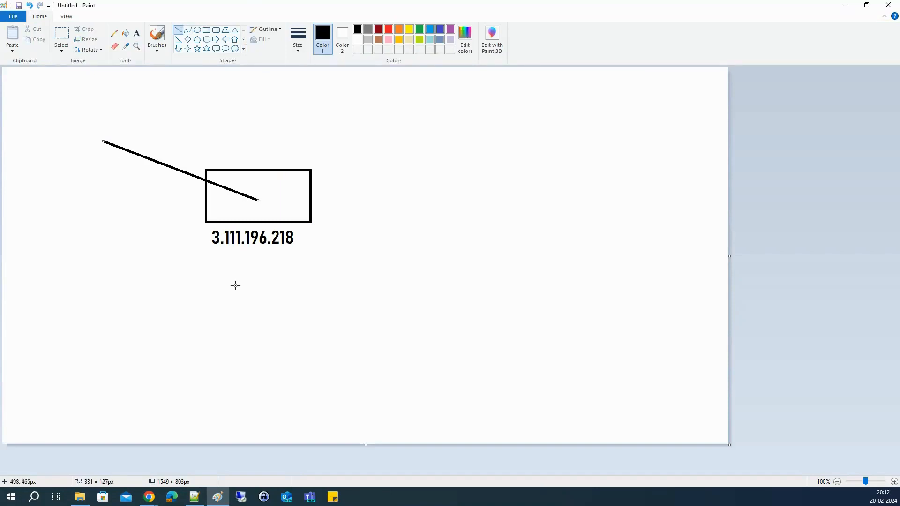
key(ctrl+z)
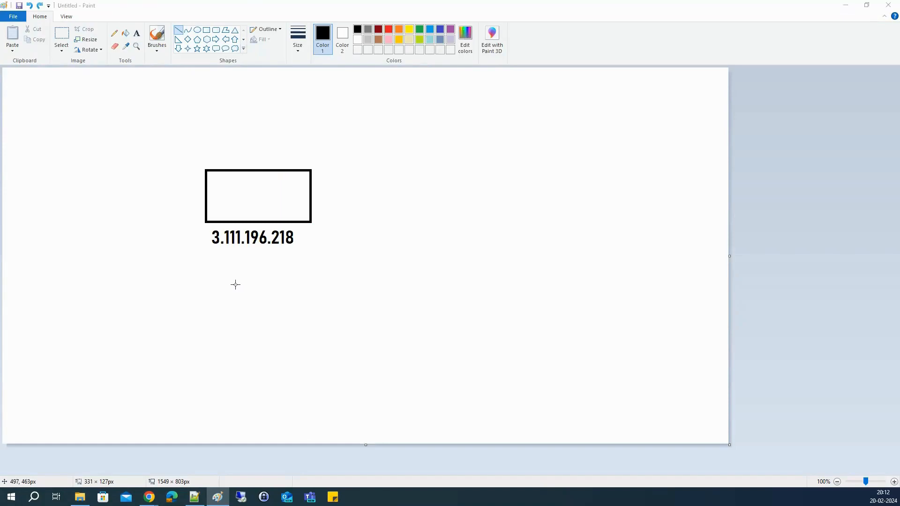
key(alt+Tab)
key(alt+Tab)
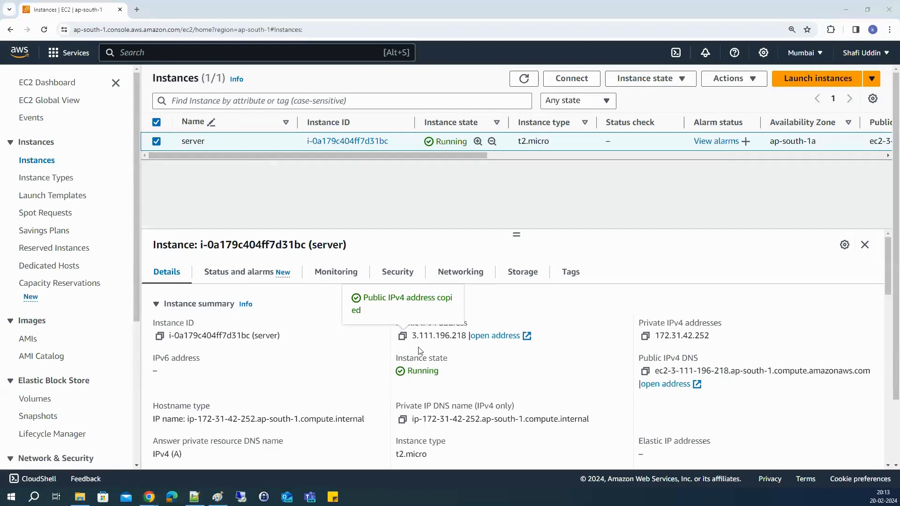
key(alt+Tab)
key(ctrl+v)
text(> )
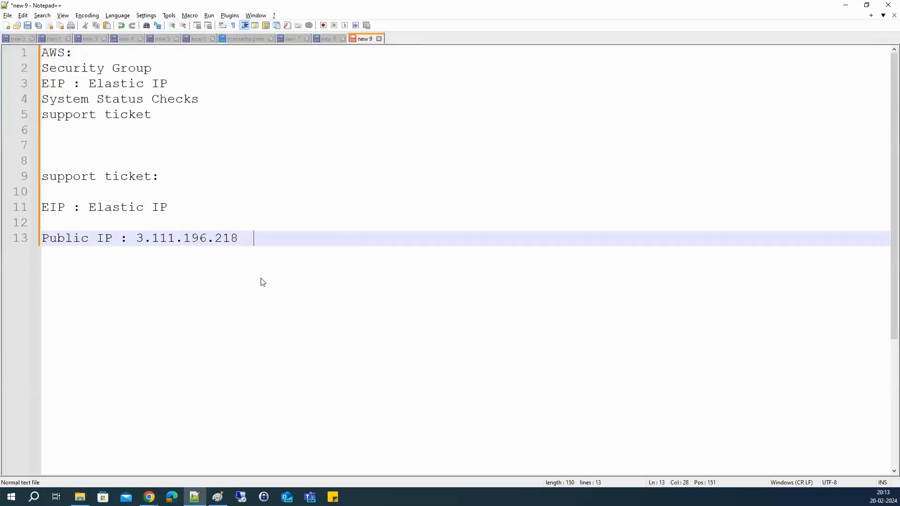
text(www.knowledgematei.c)
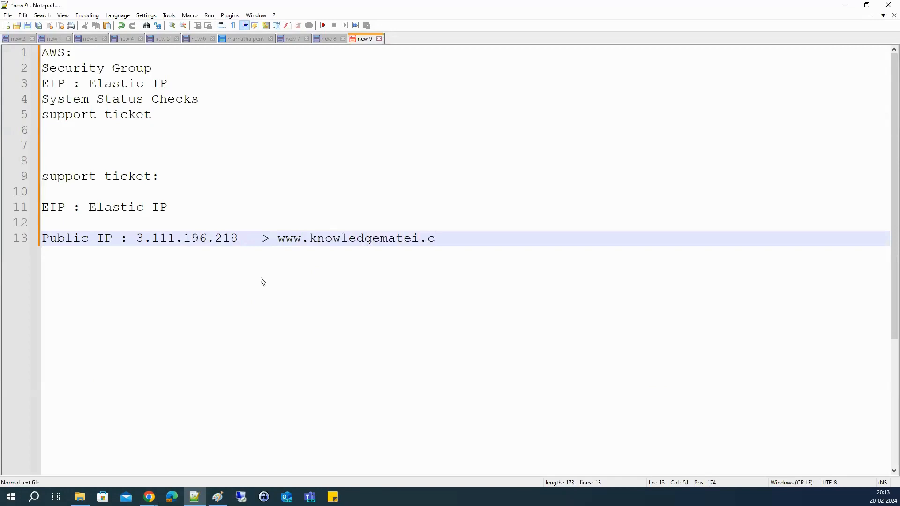
key(BackSpace)
key(BackSpace)
key(BackSpace)
key(BackSpace)
text(eit.com)
Step: Open the Windows Command Prompt
click(11, 497)
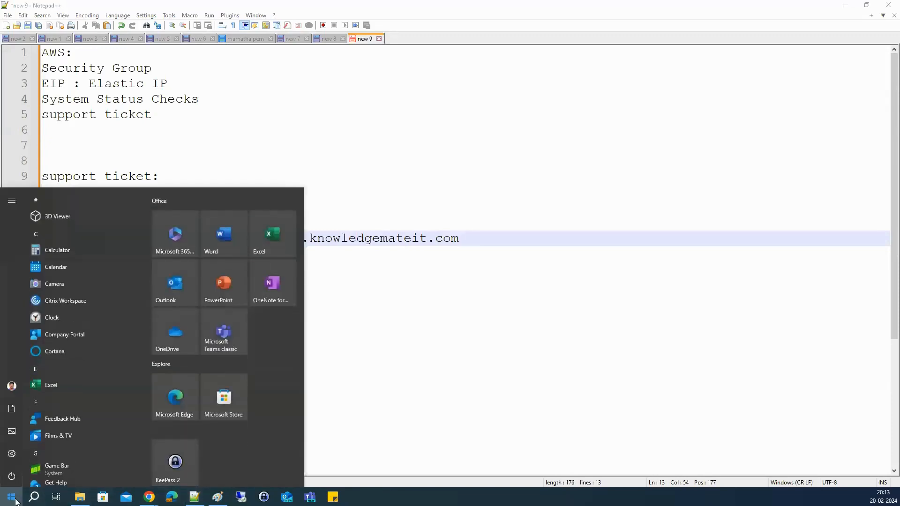
text(cmd)
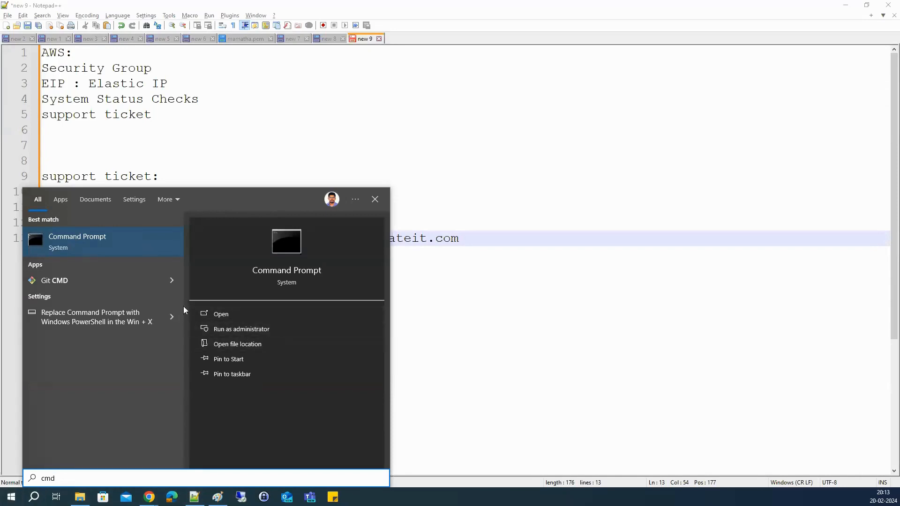
click(221, 314)
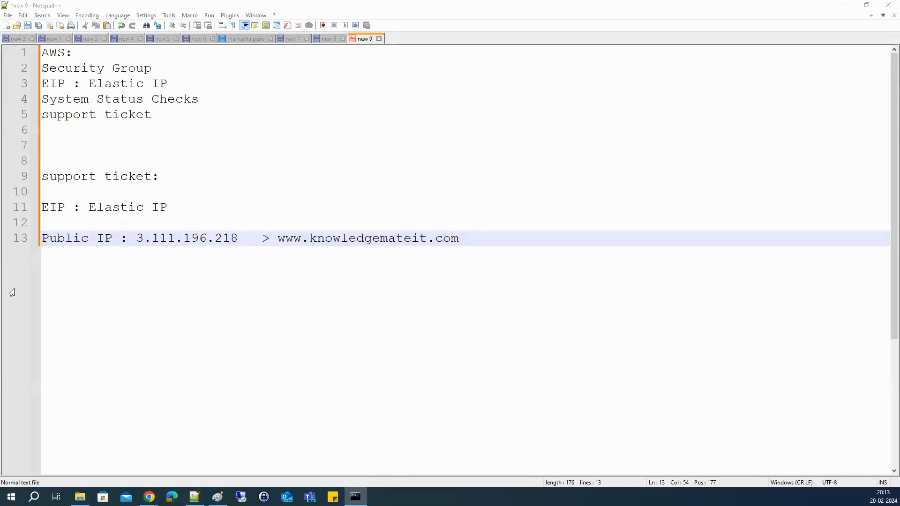
Step: Run nslookup on facebook.com to read its IP addresses, and minimize the Command Prompt
text(nsl)
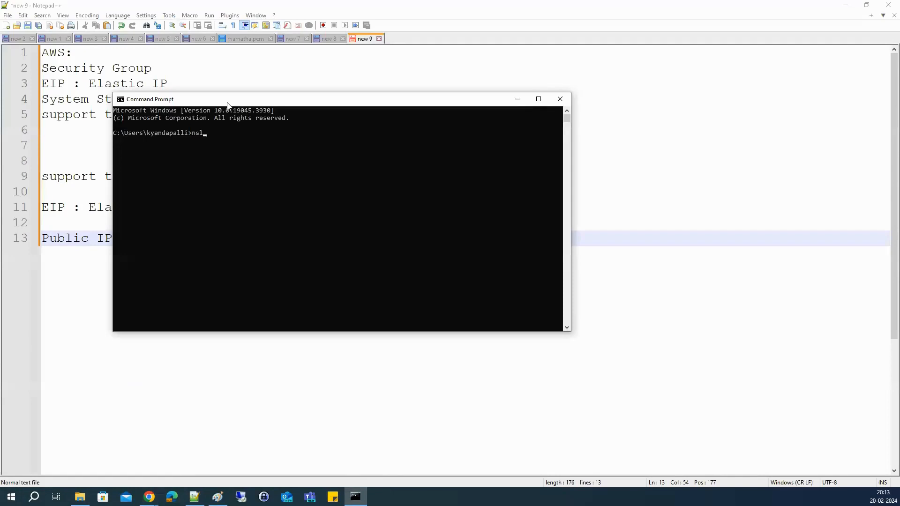
text(ookup)
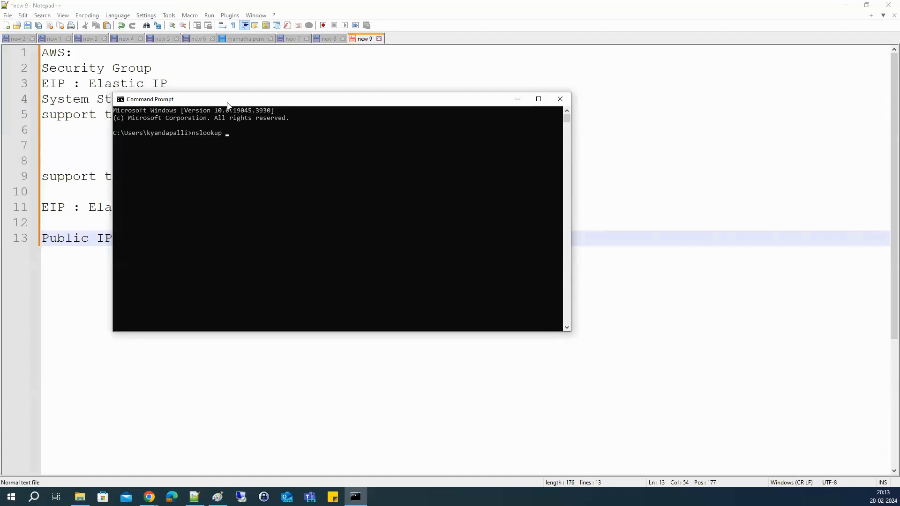
text(facebook.com)
key(Return)
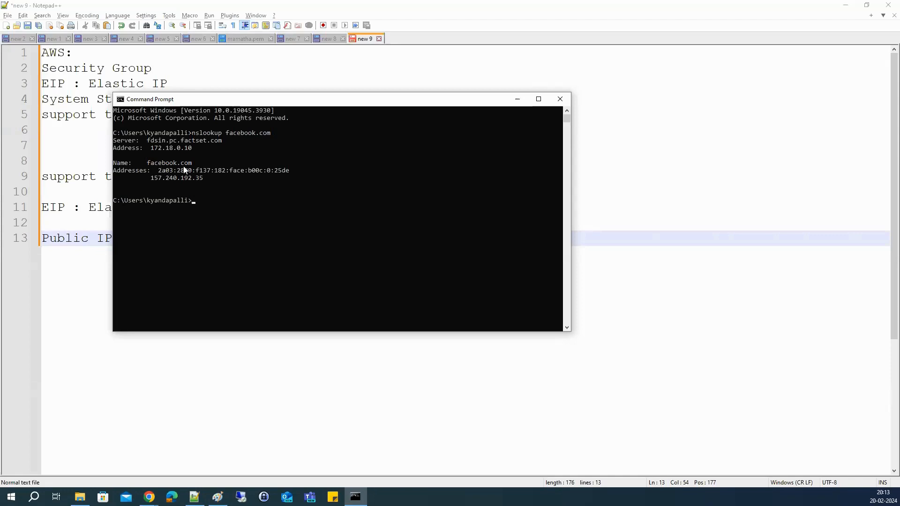
click(538, 99)
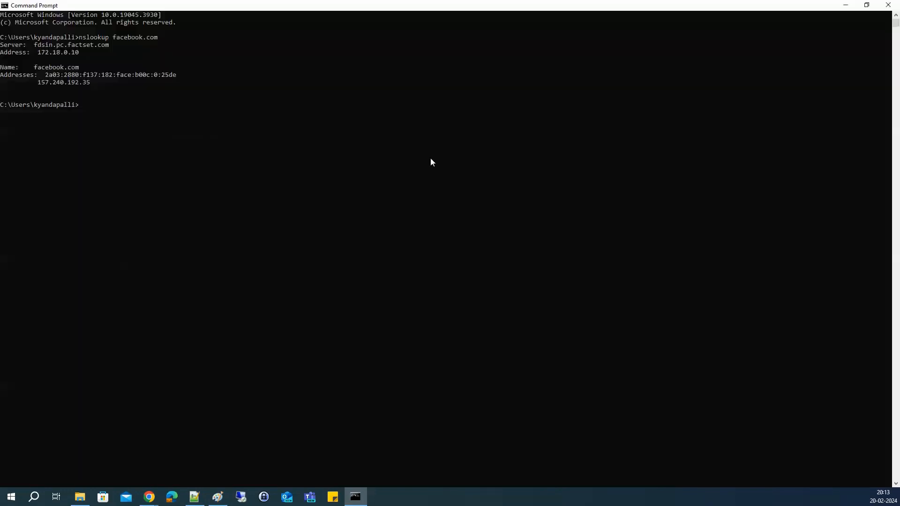
click(847, 5)
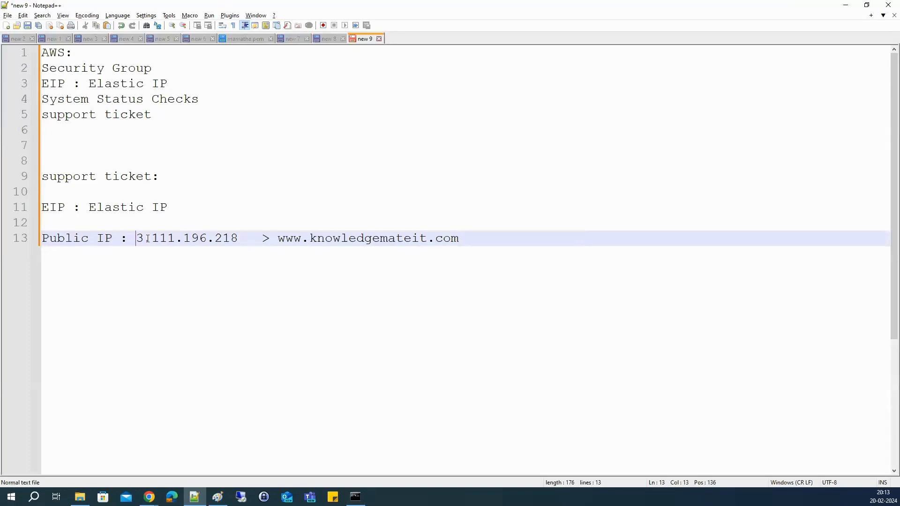
Step: Switch to the EC2 console in Chrome and stop the instance named server
drag(136, 238, 250, 233)
key(alt+Tab)
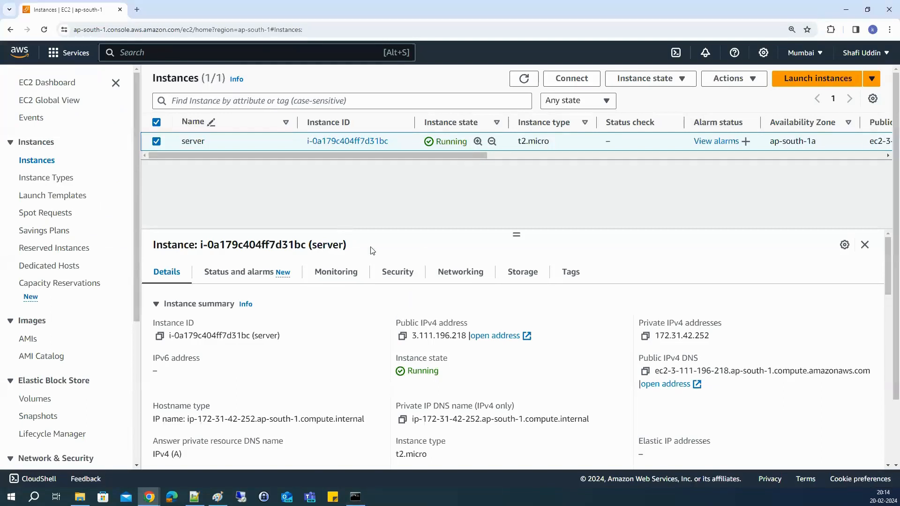
double_click(431, 335)
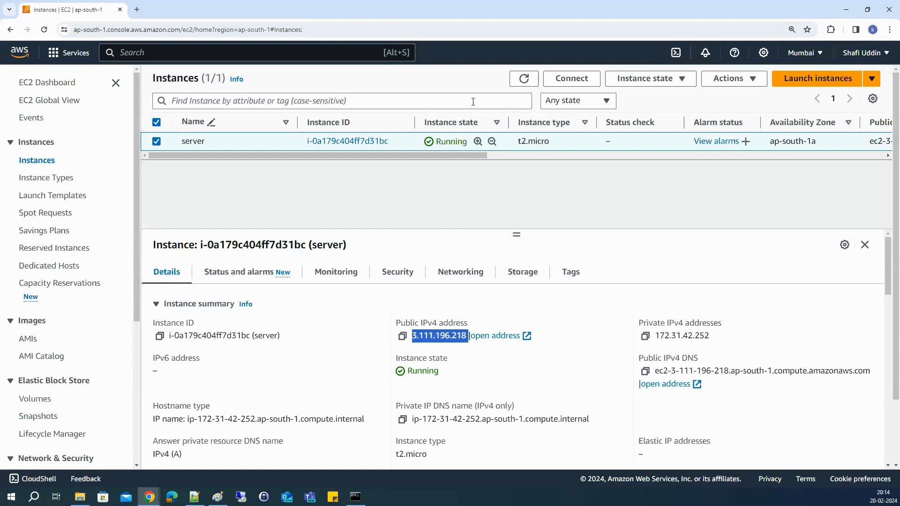
click(628, 80)
click(636, 98)
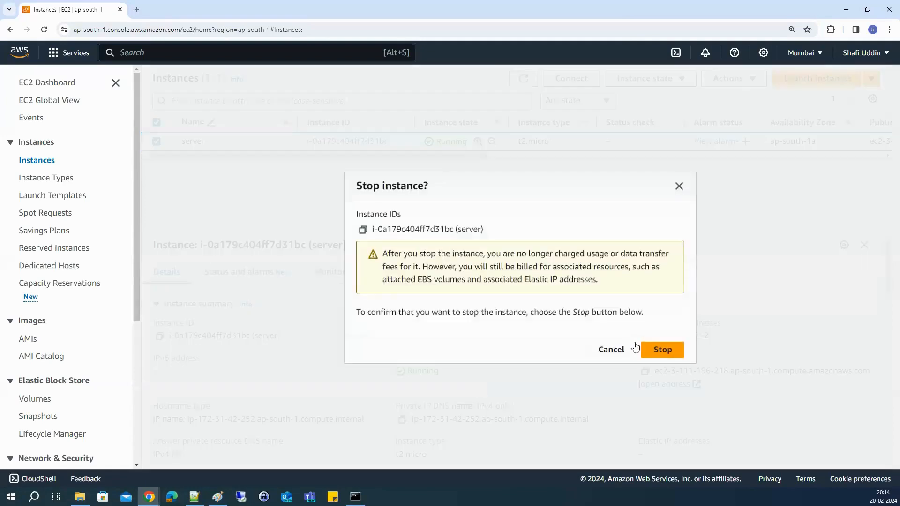
click(643, 349)
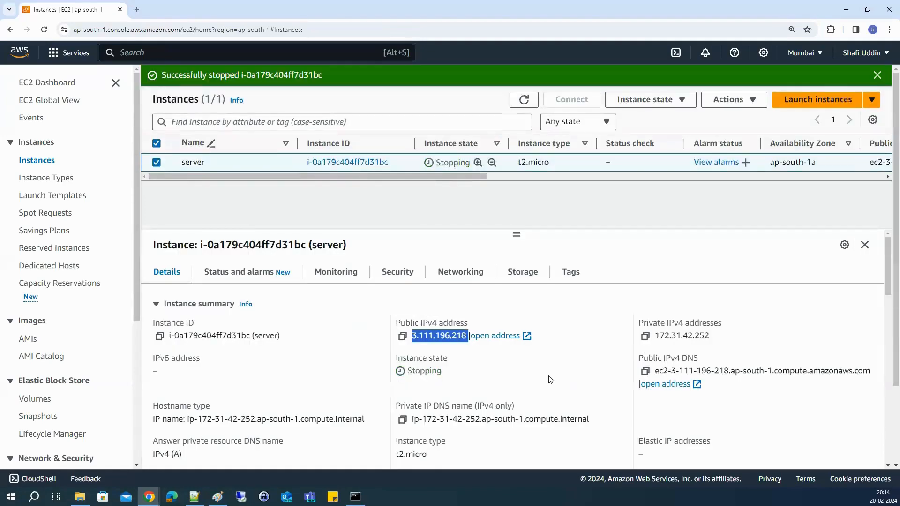
Step: Refresh the instance list until the server's shutdown completes, and check its Public IPv4 address field
click(524, 99)
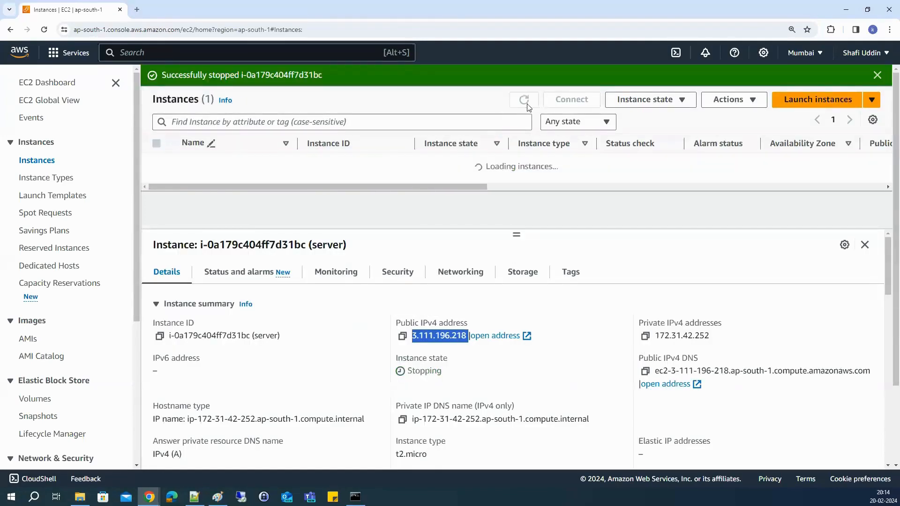
click(524, 100)
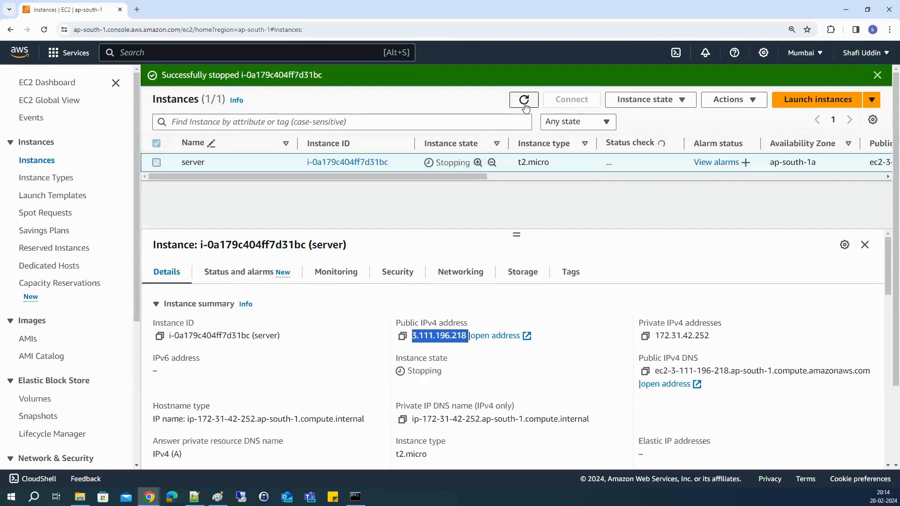
click(524, 103)
click(524, 103)
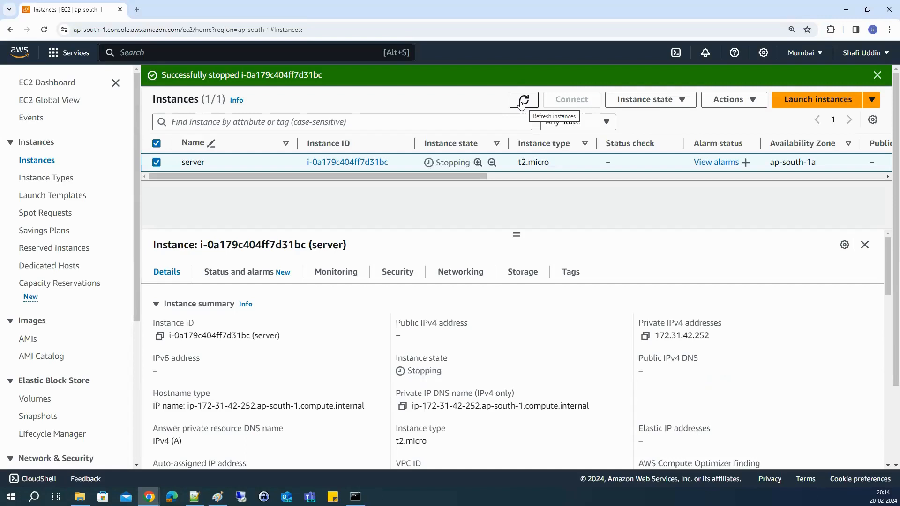
click(523, 101)
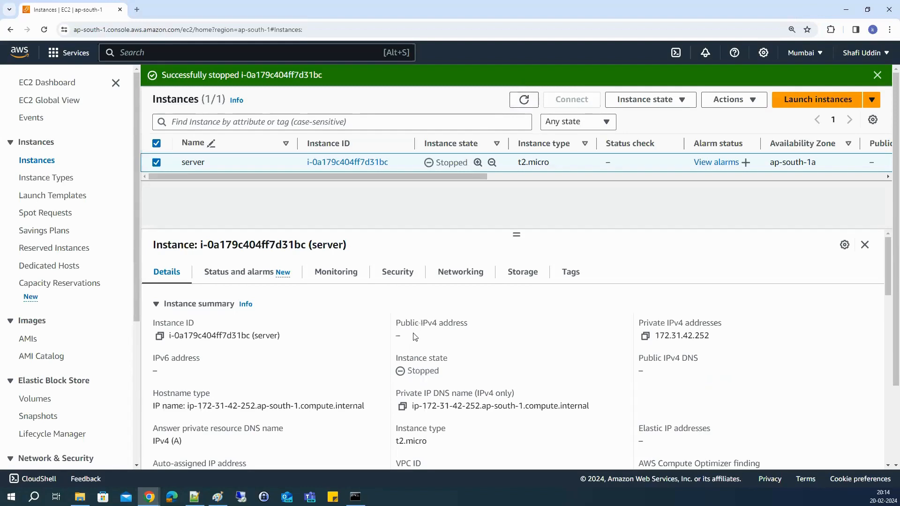
drag(415, 336, 391, 328)
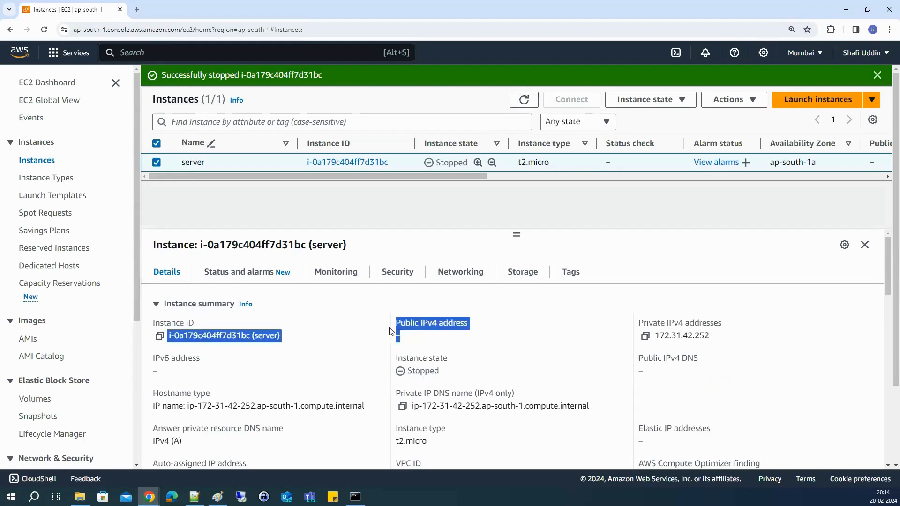
click(420, 341)
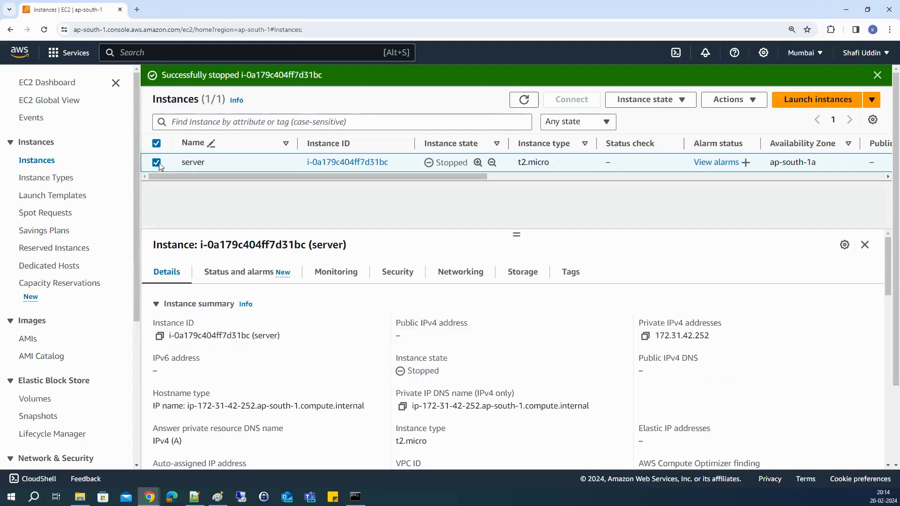
Step: Start the stopped server instance again and refresh the instance list
click(646, 104)
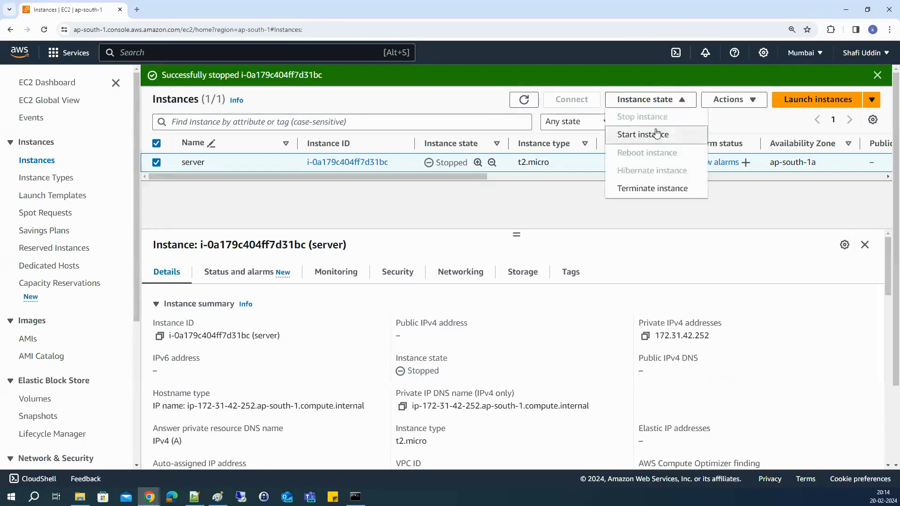
click(654, 134)
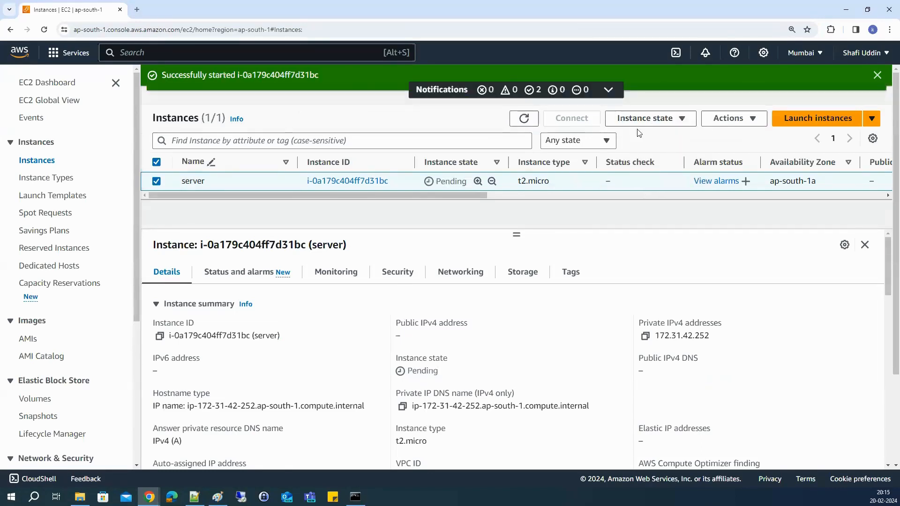
click(647, 118)
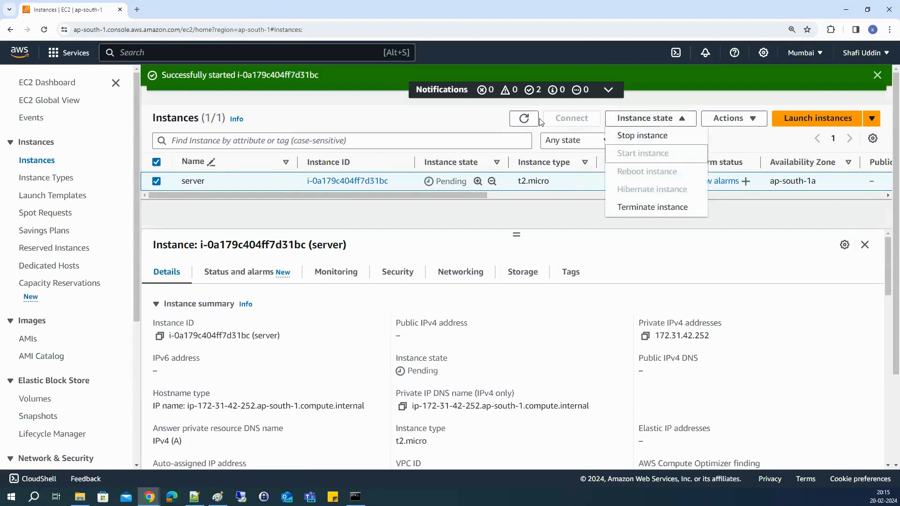
click(524, 119)
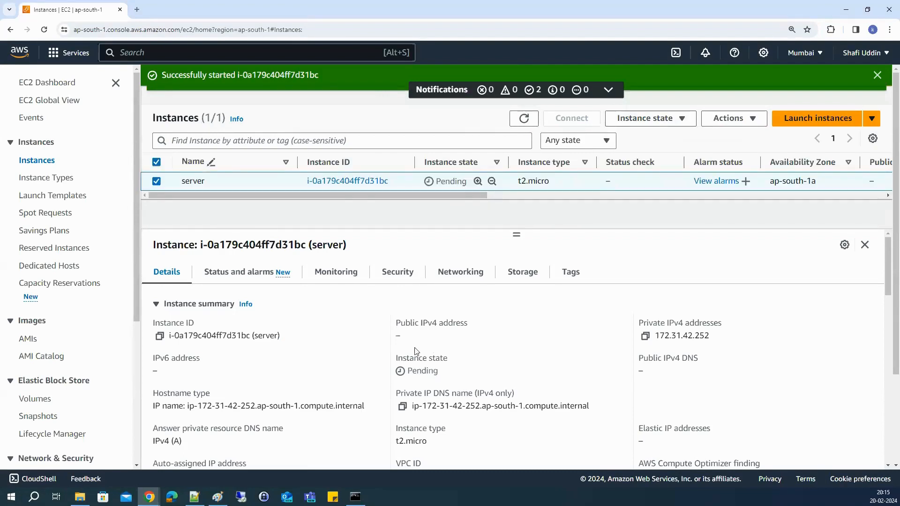
click(522, 123)
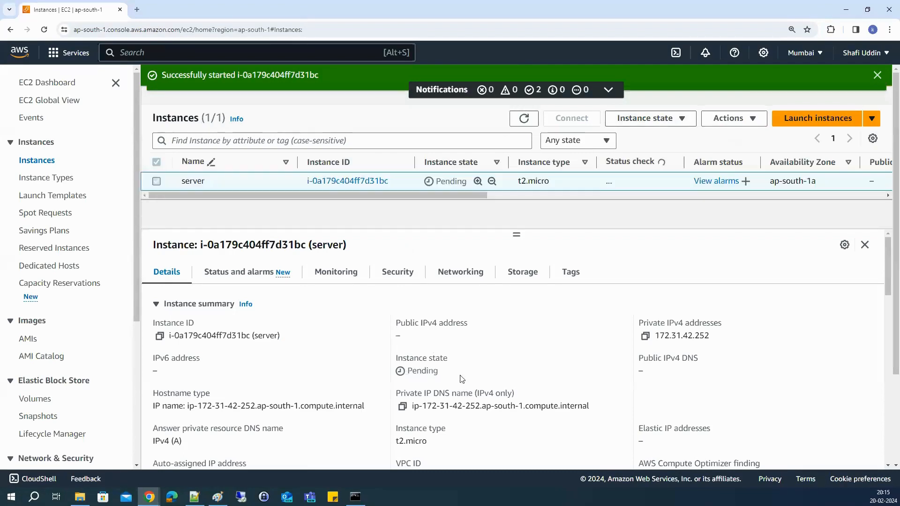
Step: Dismiss the notifications, reselect the server instance and refresh the list to check its state and public IPv4 address
click(194, 497)
click(149, 497)
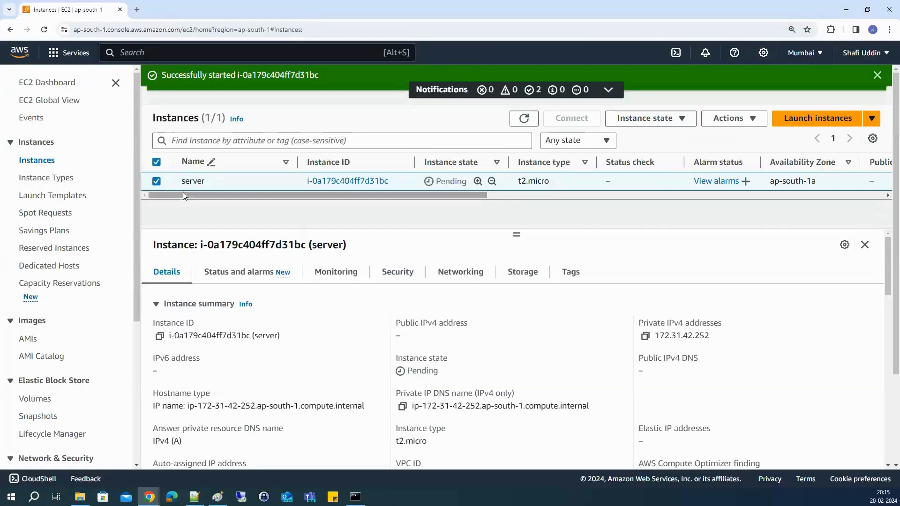
drag(407, 341, 392, 323)
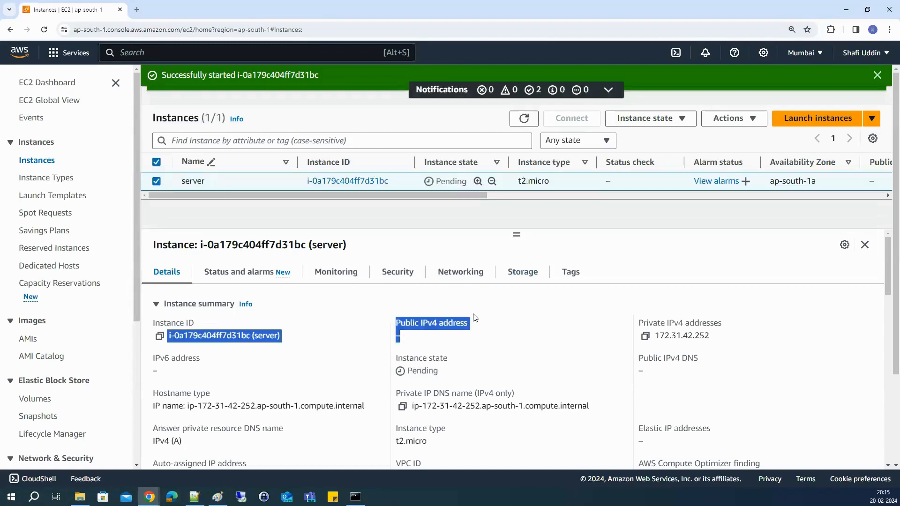
click(880, 77)
click(524, 82)
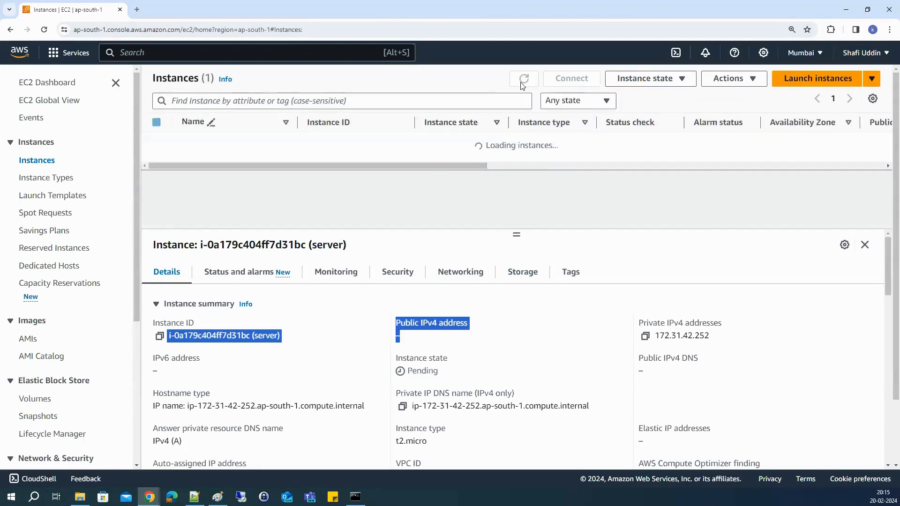
click(156, 142)
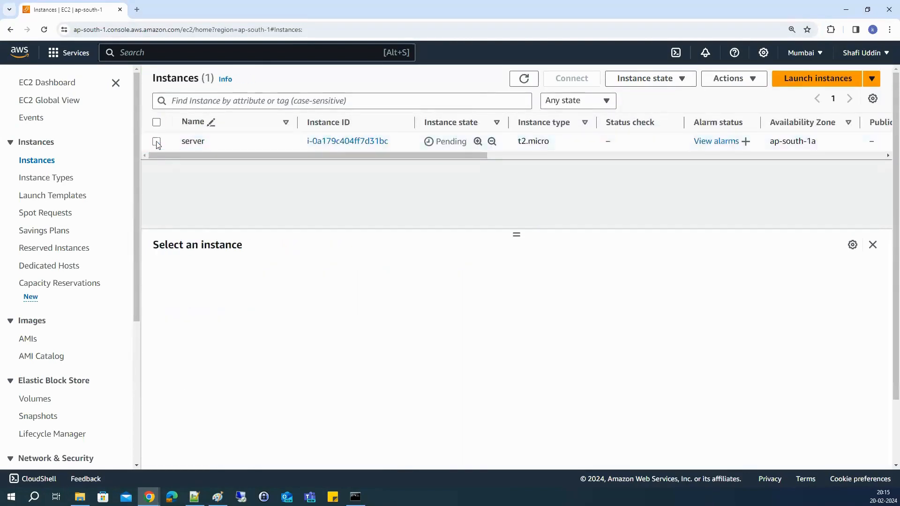
click(156, 141)
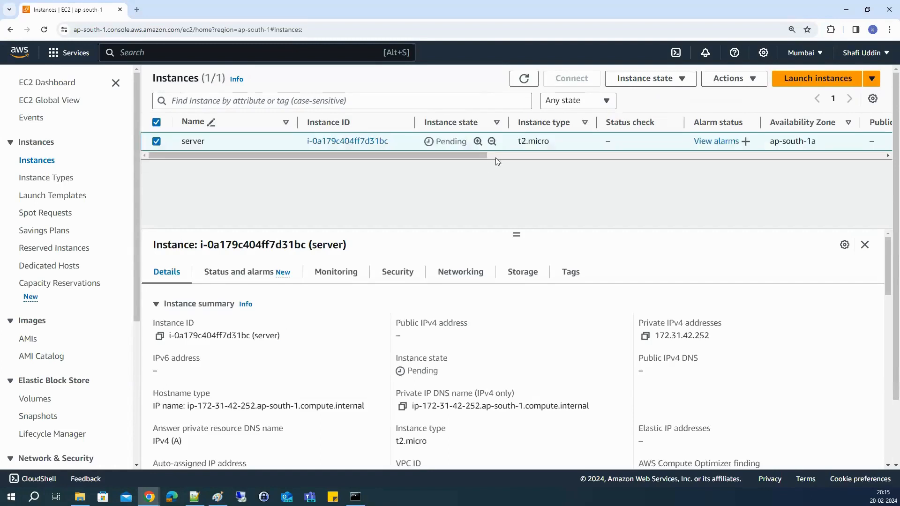
click(524, 80)
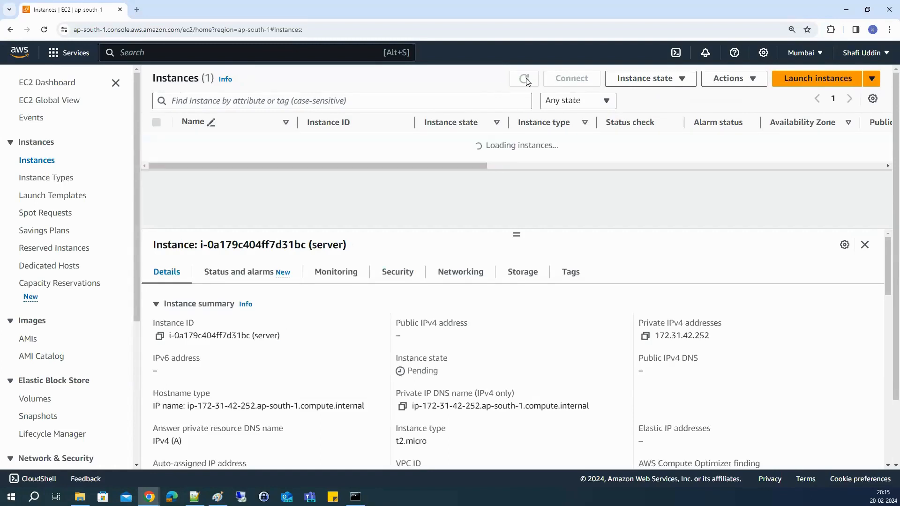
Step: Copy the server's public IPv4 address 3.110.213.64 and paste it in Notepad++ on line 16, below the Public IP line
click(410, 343)
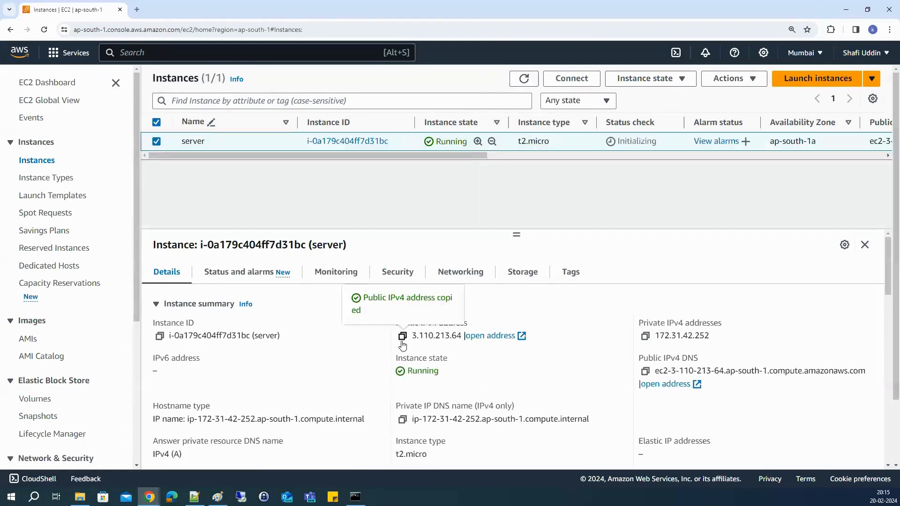
key(alt+Tab)
click(510, 261)
key(Return)
key(Return)
key(Return)
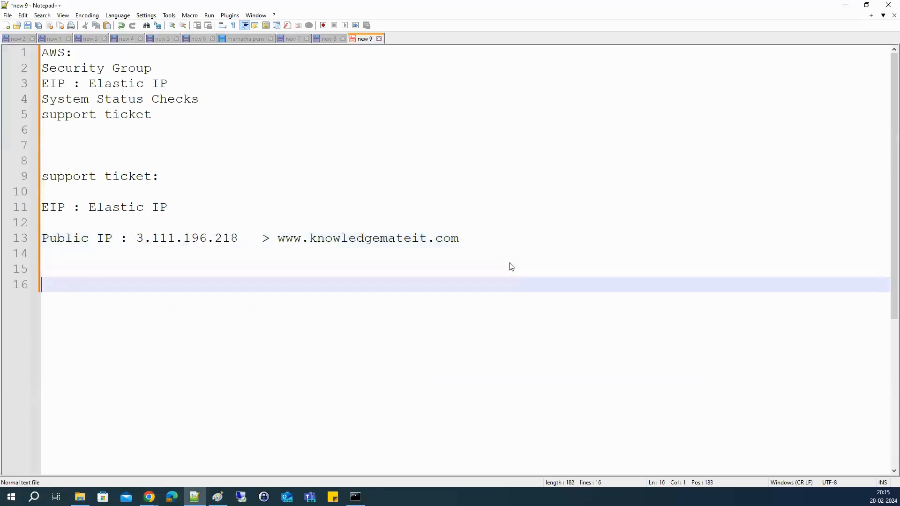
key(ctrl+v)
Step: Copy 3.111.196.218 from the Public IP line onto line 15, directly above the pasted address
drag(136, 238, 236, 238)
key(ctrl+c)
click(82, 269)
key(ctrl+v)
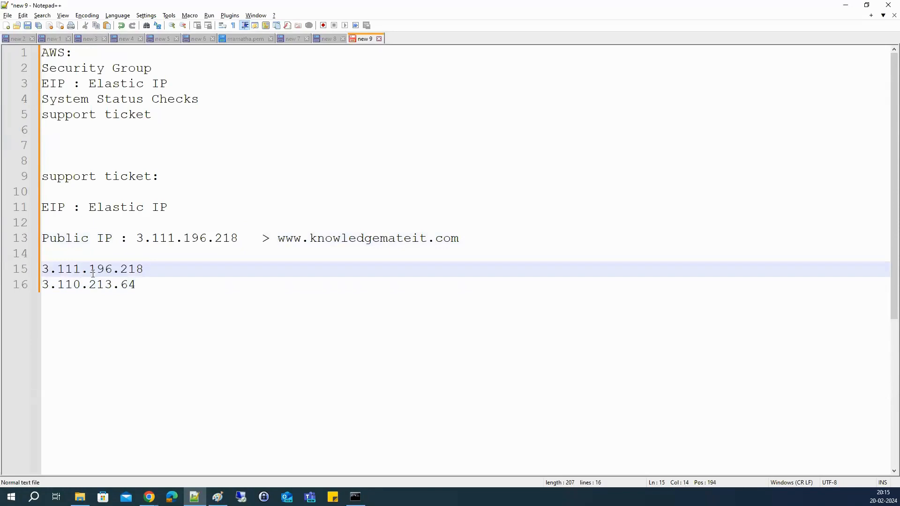
Step: Label 3.111.196.218 on line 15 "before" and 3.110.213.64 on line 16 "after stop and start"
text(:)
text(before)
key(Down)
text(aft)
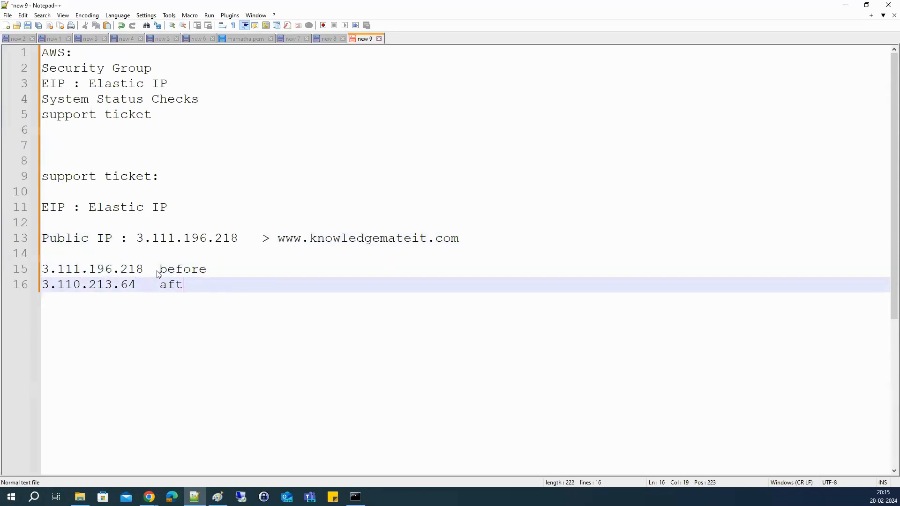
text(er stop and strt)
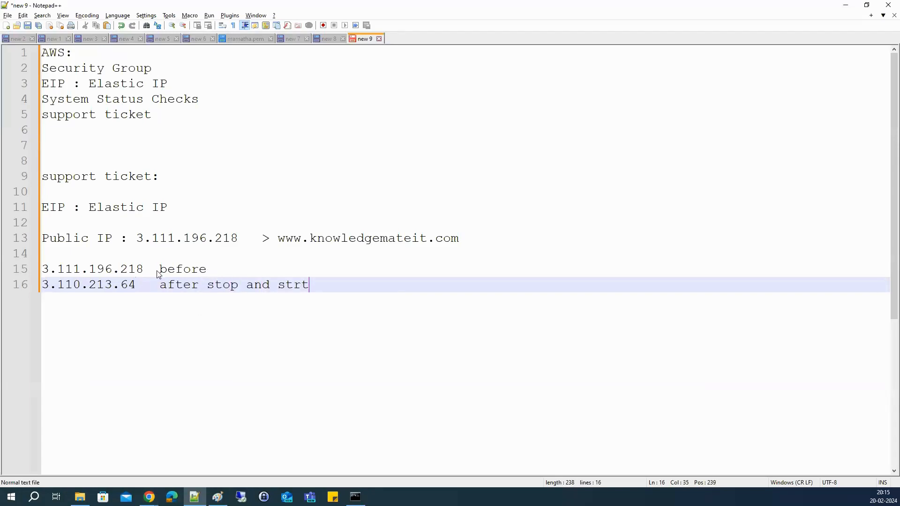
key(BackSpace)
key(BackSpace)
text(art)
Step: Review the before and after labels, the website domain and the EIP heading in the notes by highlighting each
double_click(176, 270)
double_click(170, 284)
drag(169, 285, 334, 285)
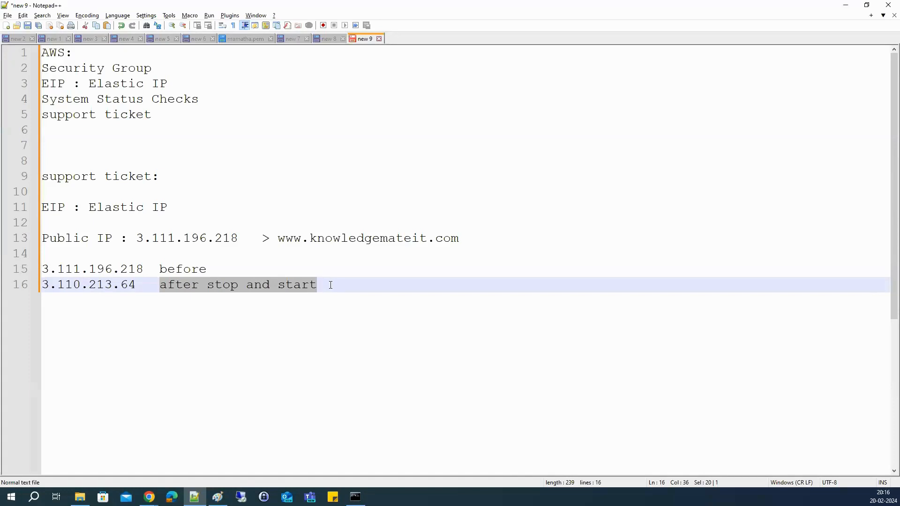
drag(278, 240, 485, 234)
key(alt+Tab)
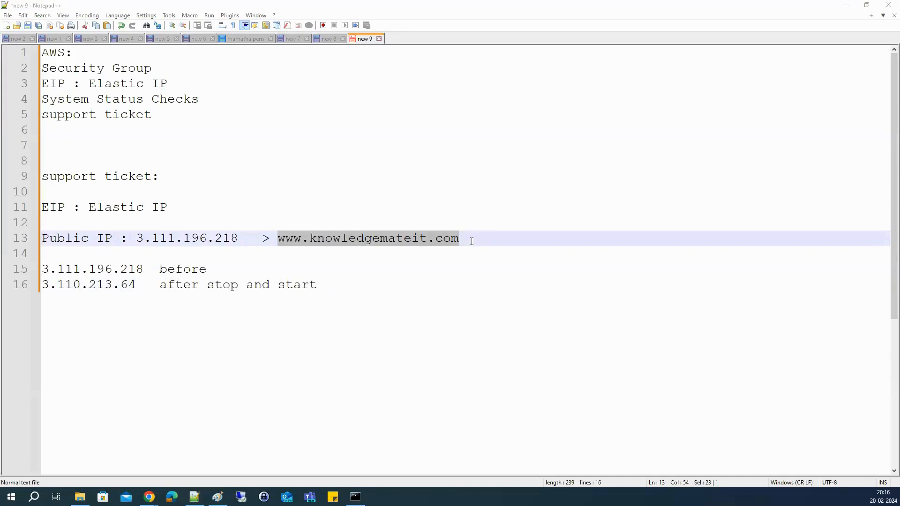
key(alt+Tab)
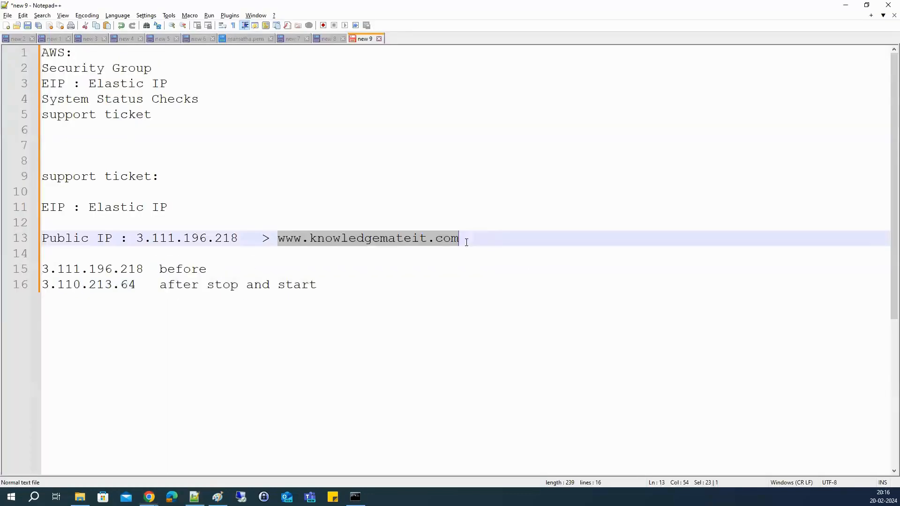
drag(41, 209, 174, 212)
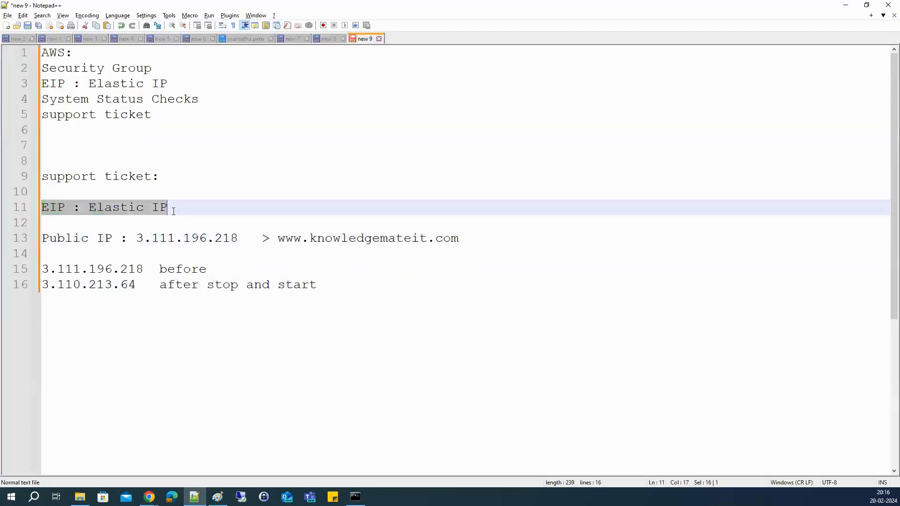
Step: Switch to the AWS console, search for "elastic ip", open EC2 Elastic IPs in a separate tab and dismiss the Public IP insights notice
key(alt+Tab)
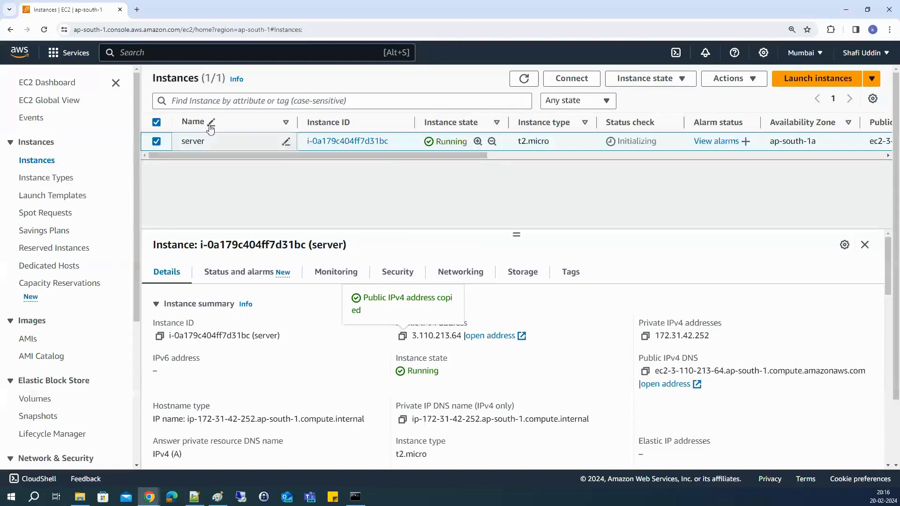
click(206, 57)
text(elasti)
text(c ip)
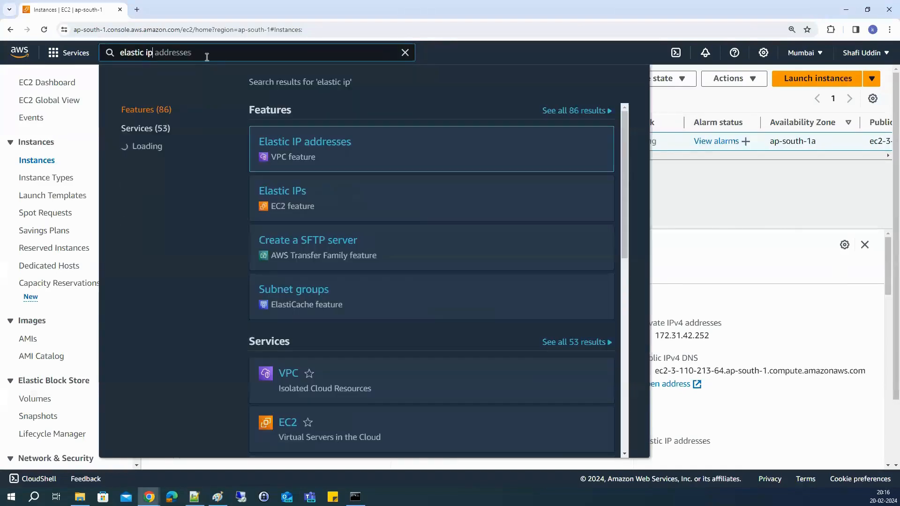
middle_click(276, 196)
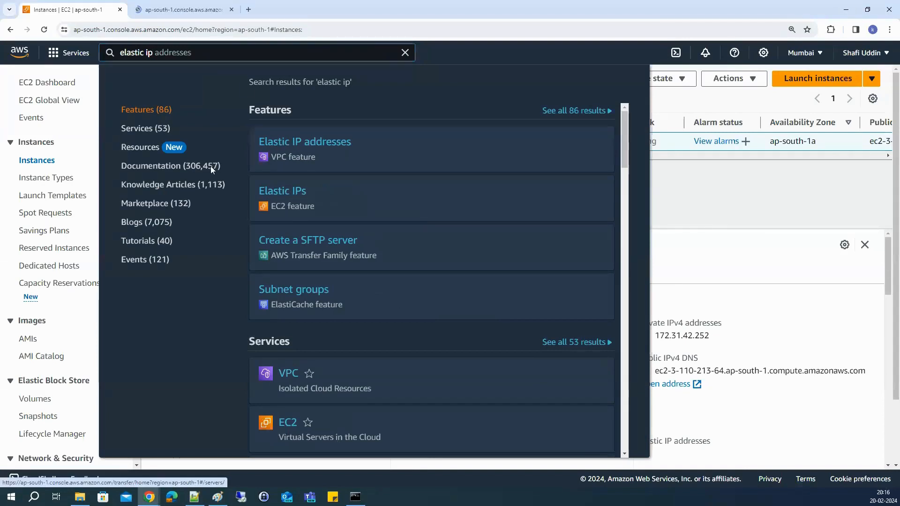
click(169, 9)
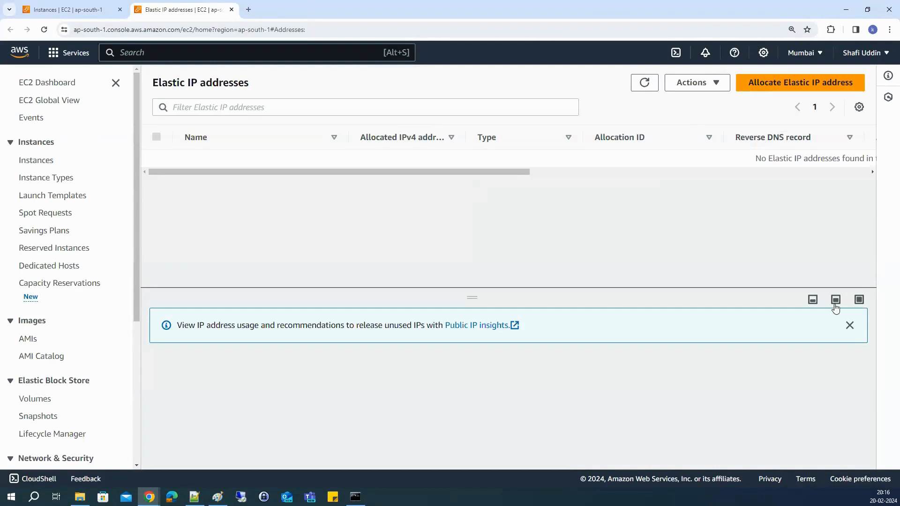
click(850, 325)
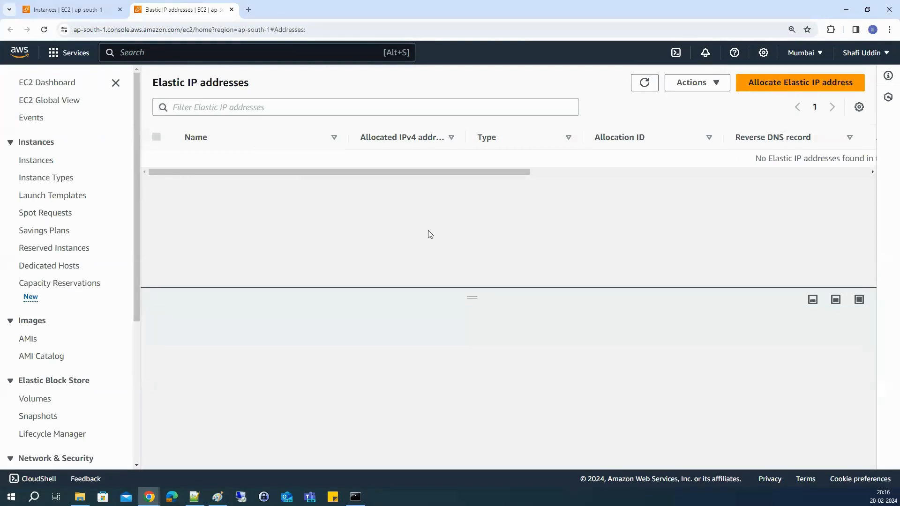
Step: Allocate a new Elastic IP address from Amazon's pool of IPv4 addresses in the ap-south-1 network border group
click(769, 88)
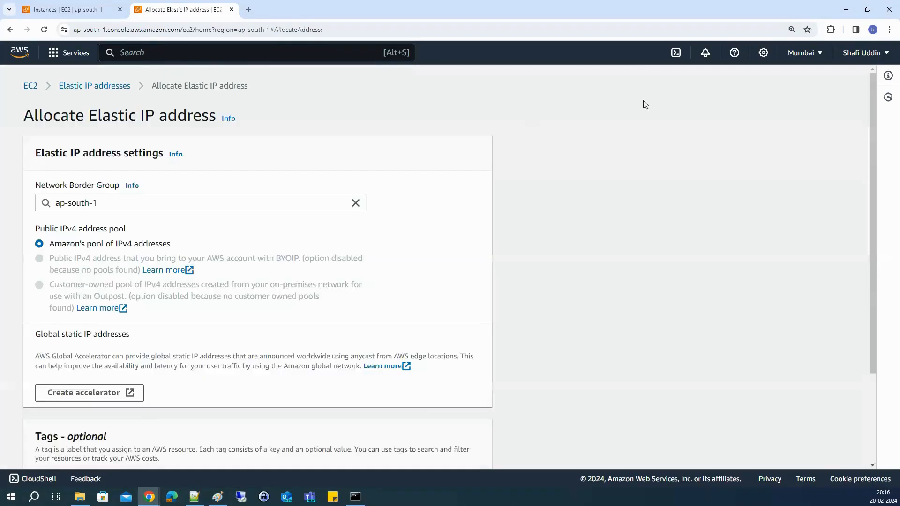
click(111, 200)
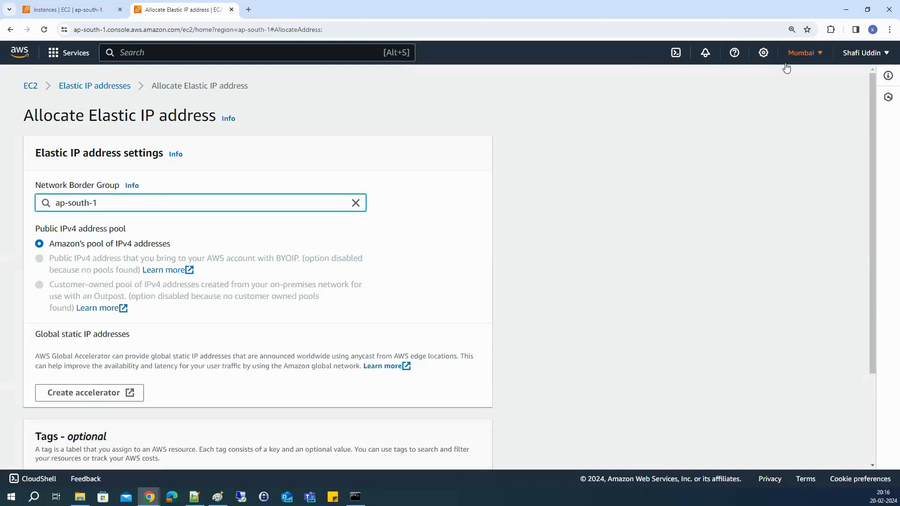
click(805, 53)
click(789, 187)
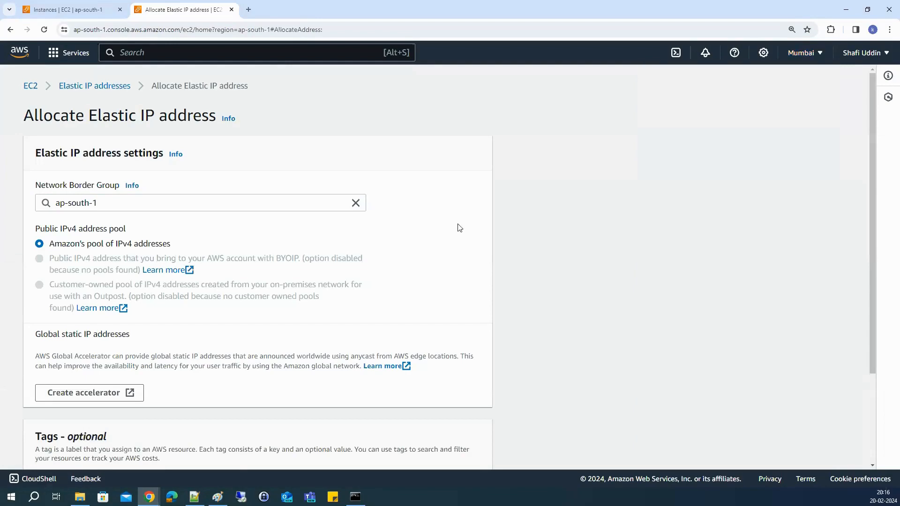
scroll(389, 280, down, 3)
click(453, 447)
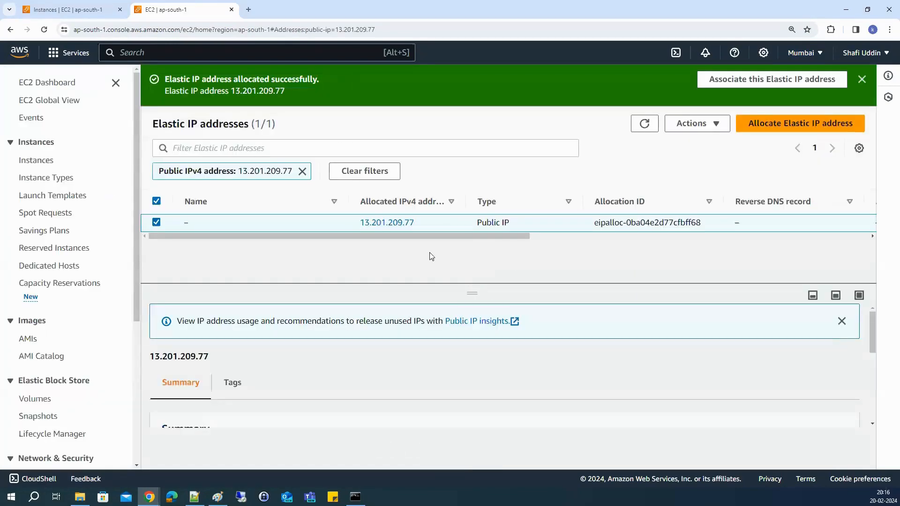
Step: Copy the allocated address 13.201.209.77 onto line 18 of the Notepad++ notes and label it "-> EIP"
drag(416, 222, 359, 222)
key(ctrl+c)
click(194, 496)
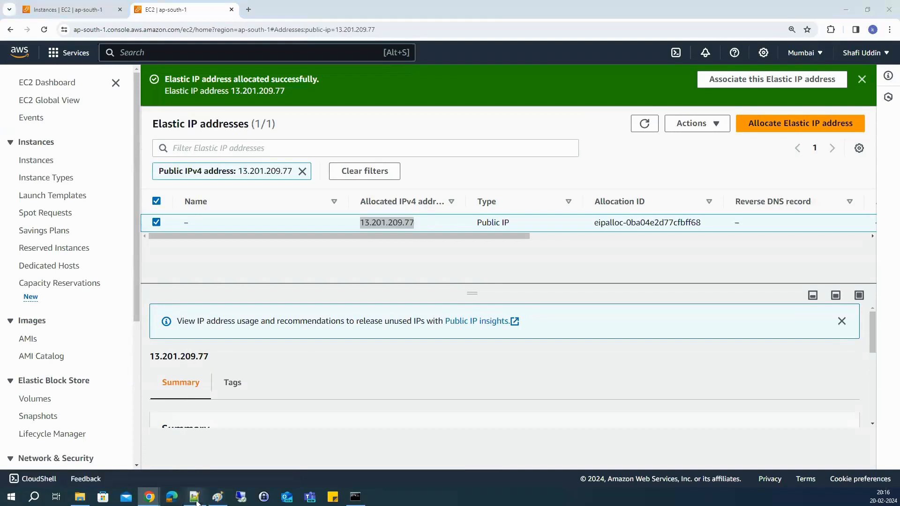
click(240, 422)
key(Return)
key(Return)
key(ctrl+v)
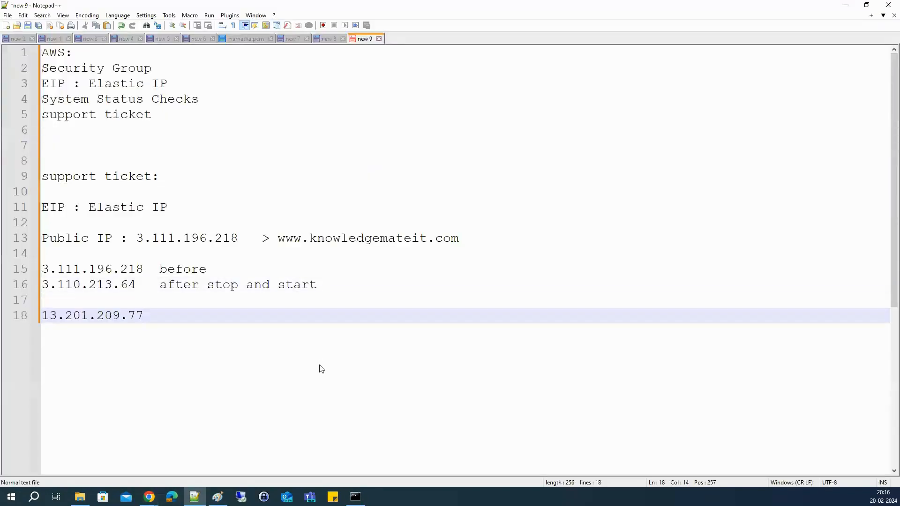
text(-> E)
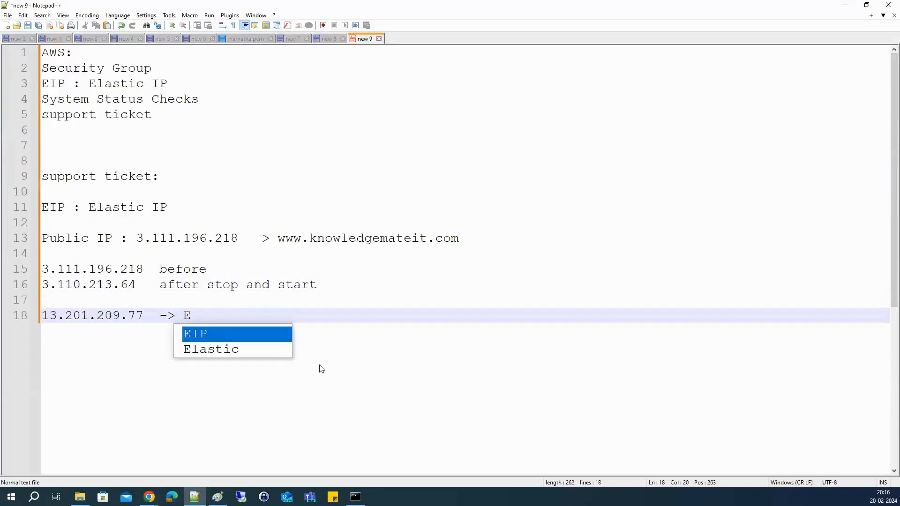
text(IP)
click(392, 383)
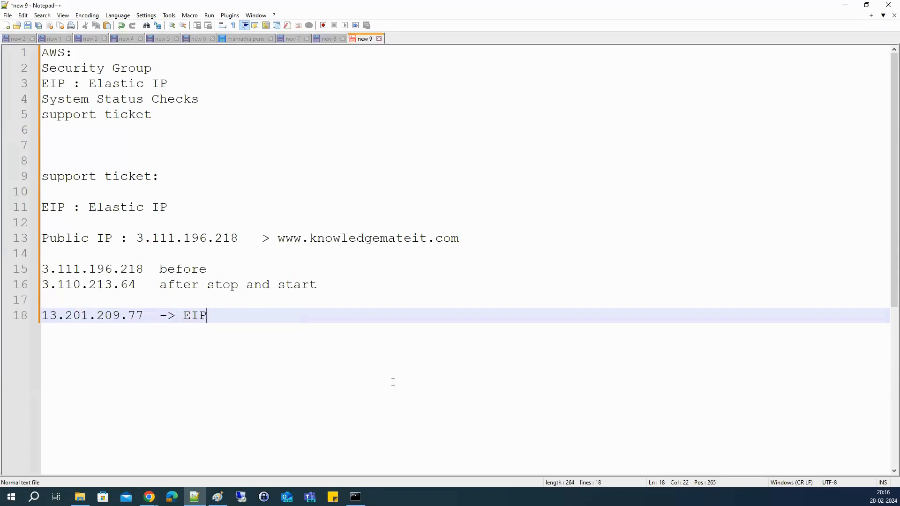
Step: In the AWS console, associate Elastic IP 13.201.209.77 with the server instance i-0a179c404ff7d31bc
key(alt+Tab)
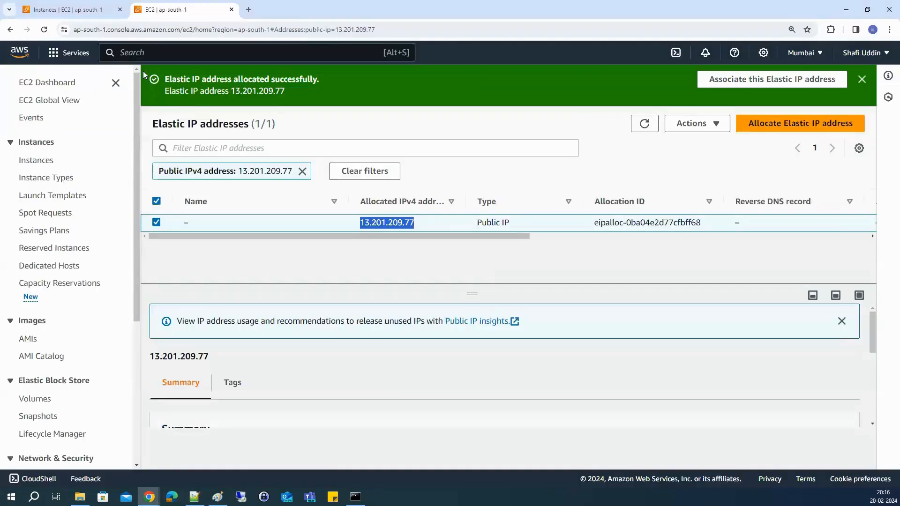
click(73, 7)
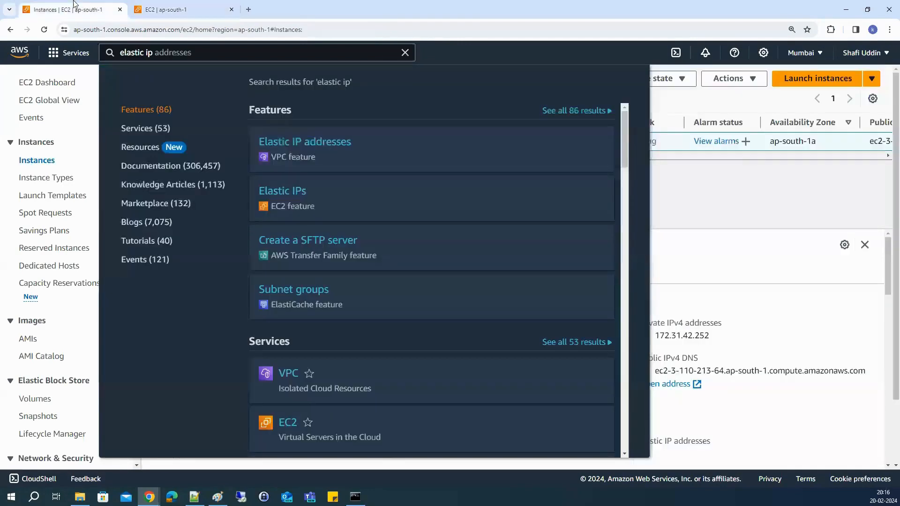
click(169, 9)
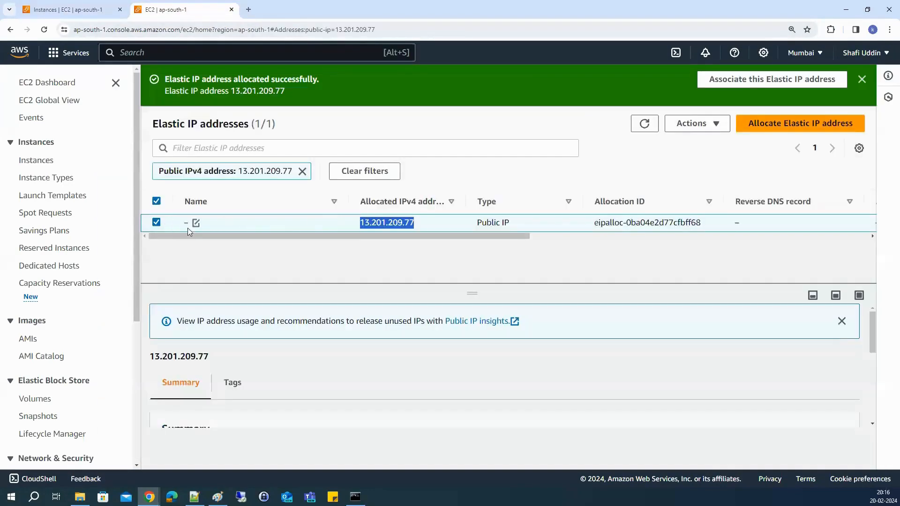
click(156, 222)
click(156, 222)
click(680, 130)
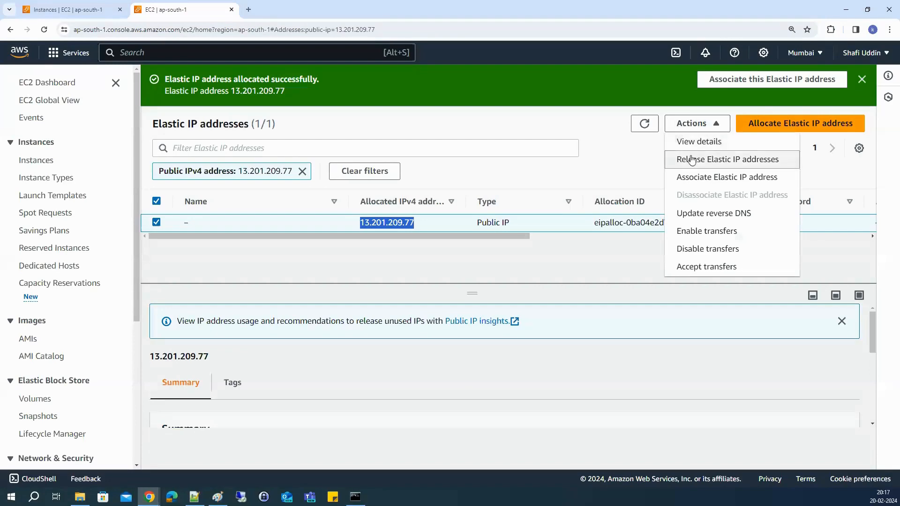
click(687, 176)
scroll(245, 280, down, 2)
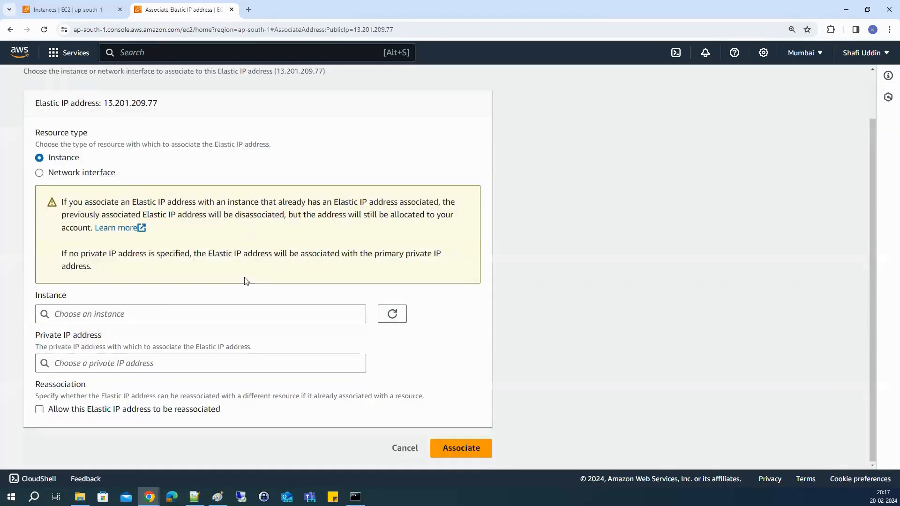
click(149, 311)
click(136, 331)
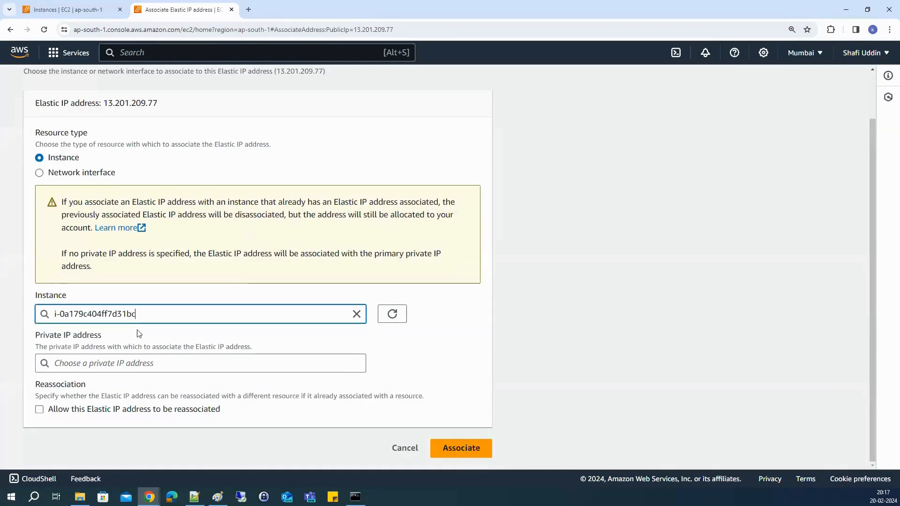
click(453, 456)
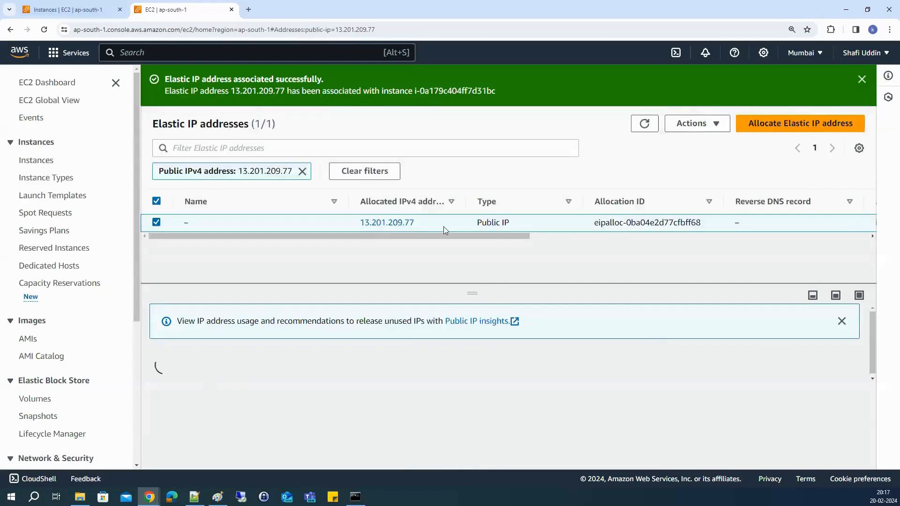
Step: Refresh the EC2 instances list and compare the server's public IPv4 address with the EIP line in the notes
click(74, 5)
click(718, 276)
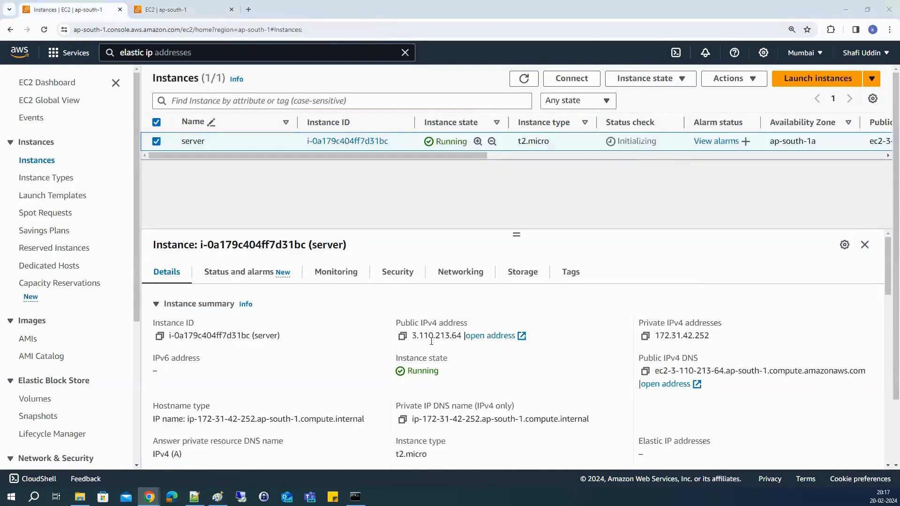
key(alt+Tab)
key(alt+Tab)
click(524, 78)
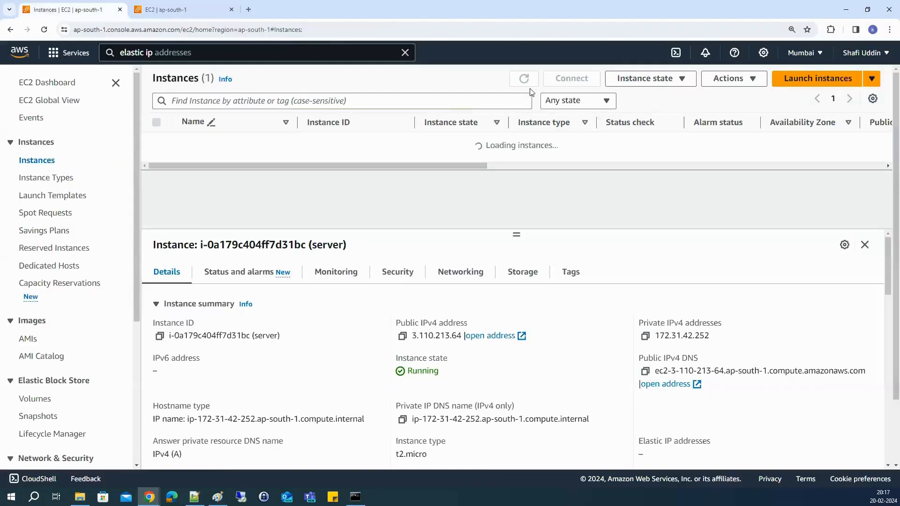
key(alt+Tab)
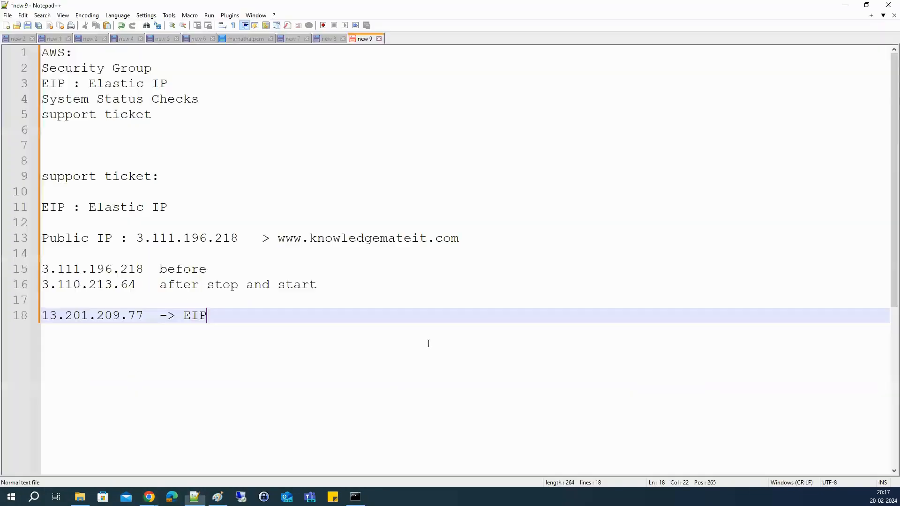
drag(144, 316, 29, 315)
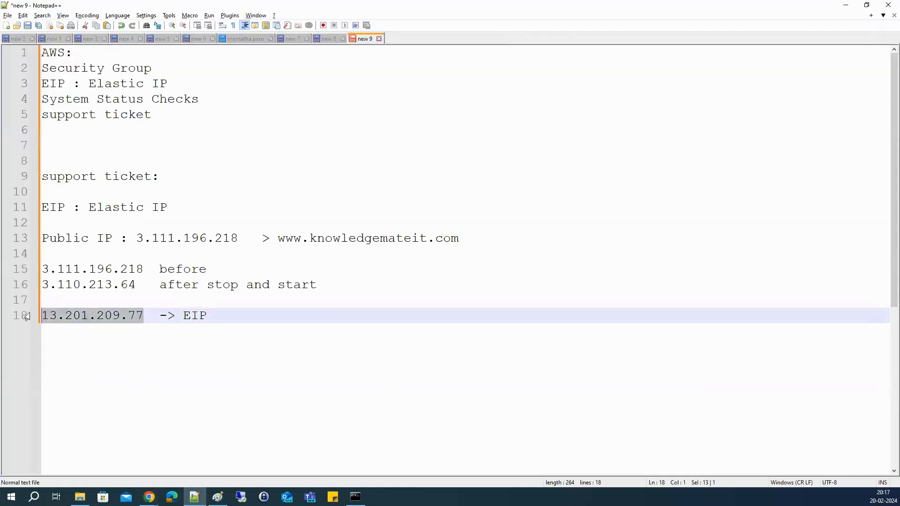
Step: Return to the AWS console and stop the server instance, accepting the stop confirmation
key(alt+Tab)
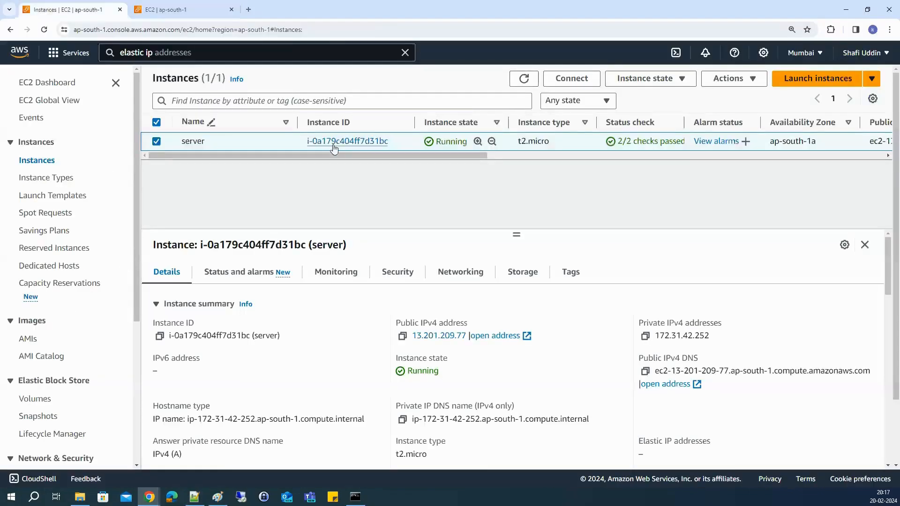
click(646, 78)
click(635, 99)
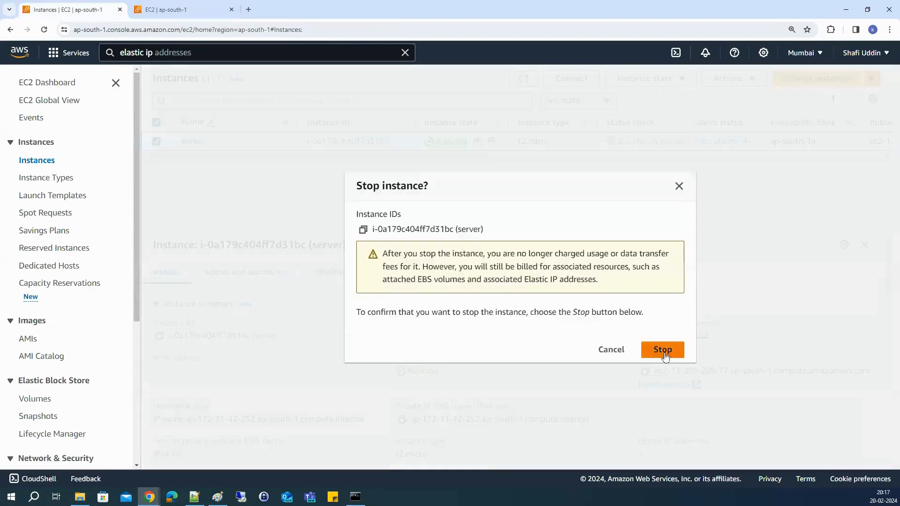
click(662, 351)
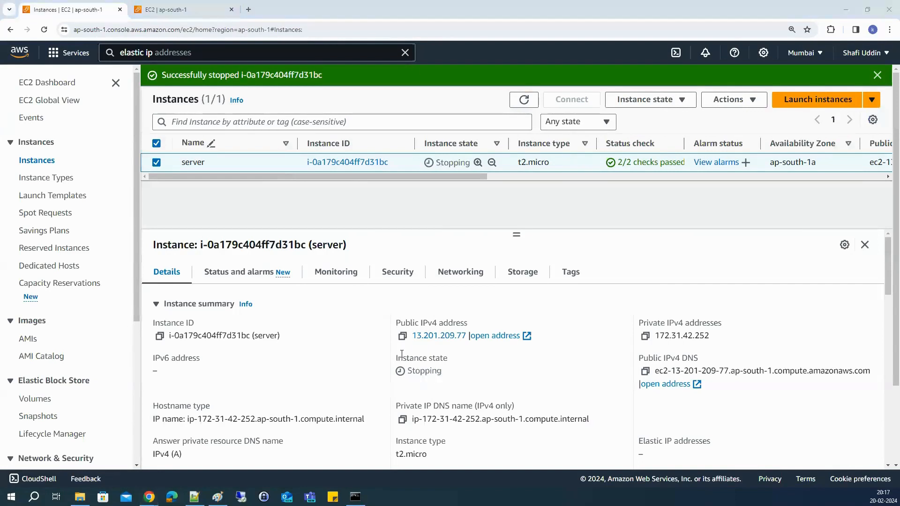
Step: Review the EIP line and the whole Elastic IP section in the Notepad++ notes by highlighting them
click(194, 497)
triple_click(210, 320)
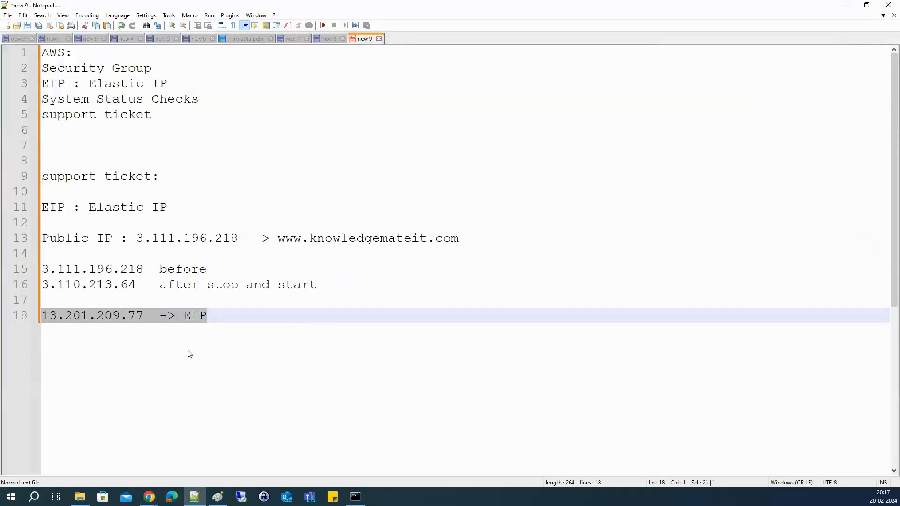
drag(215, 331, 41, 210)
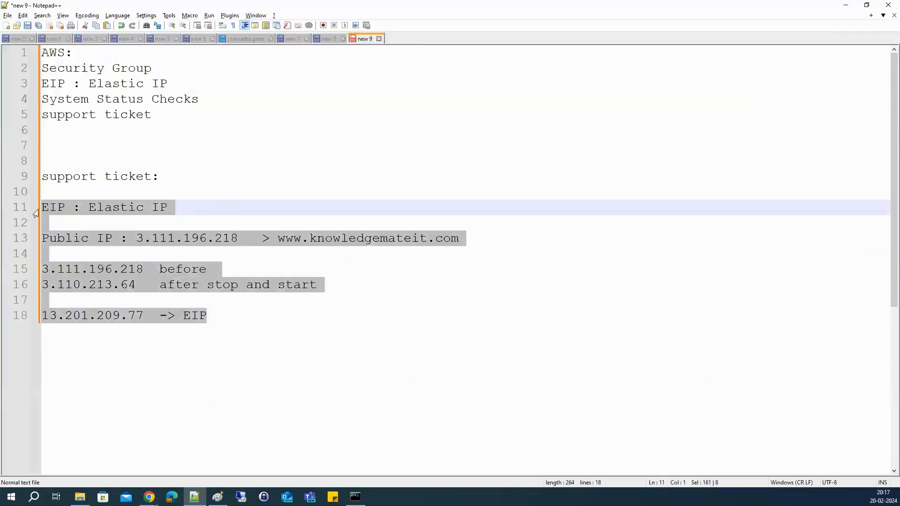
click(176, 335)
Step: Complete the support ticket heading on line 9 with "account& Billing" and add "Technical" aligned beneath it on line 10
click(173, 184)
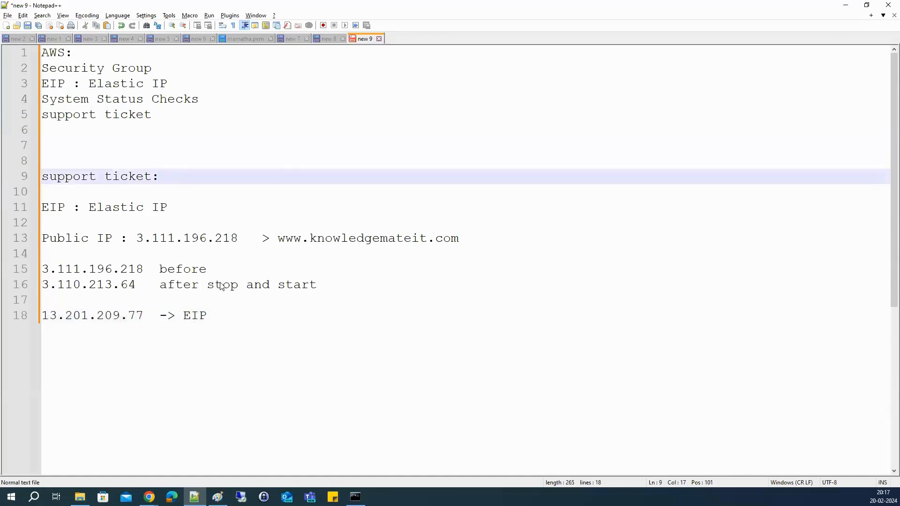
text(account )
text(Billing a)
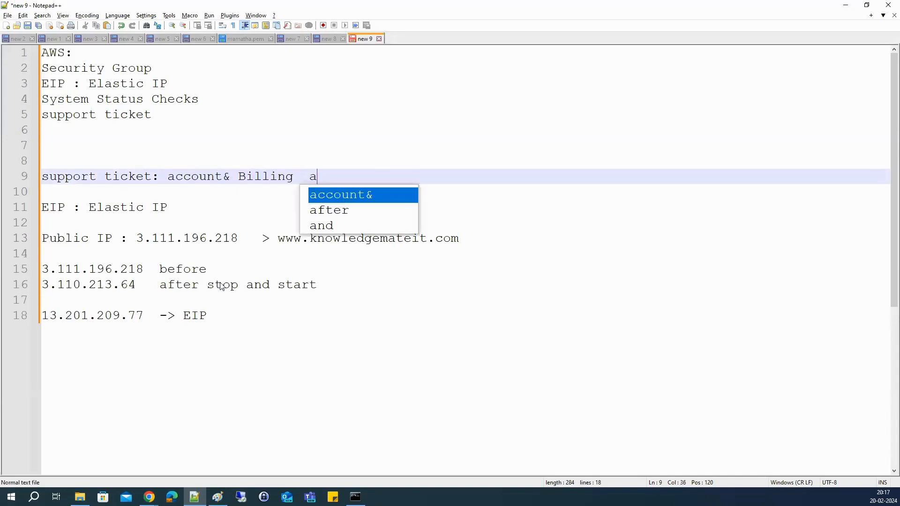
key(BackSpace)
key(Return)
key(Tab)
key(Tab)
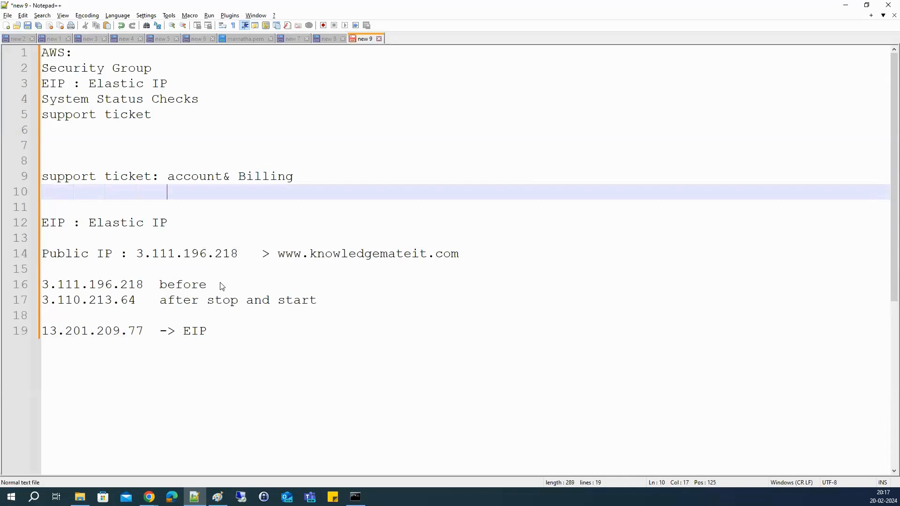
text(Techn)
key(BackSpace)
text(in)
key(BackSpace)
text(nical)
Step: Switch to the AWS console and refresh the instances list to check the stopped server's state and public IPv4 address
drag(242, 342, 178, 313)
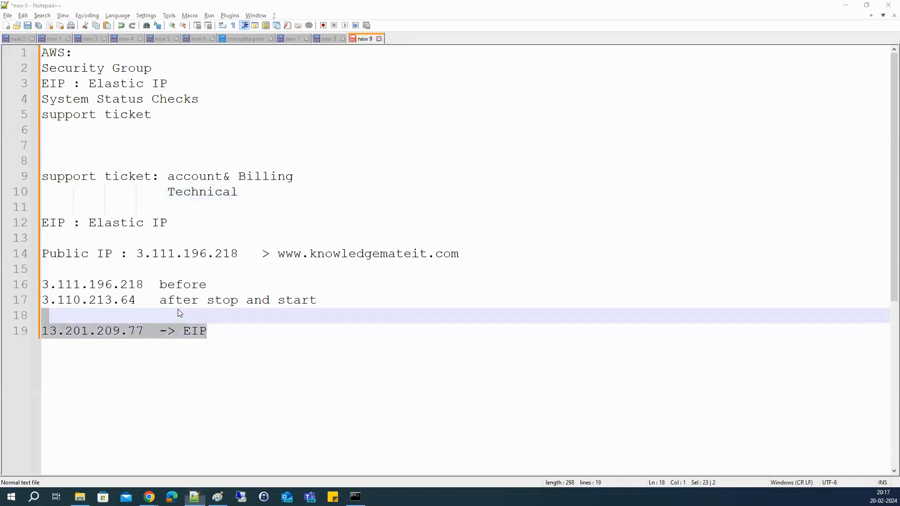
key(alt+Tab)
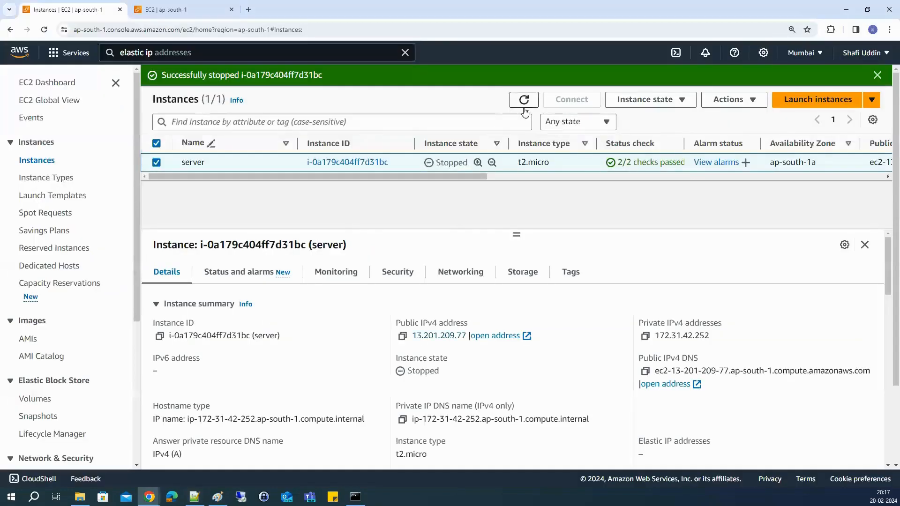
click(525, 108)
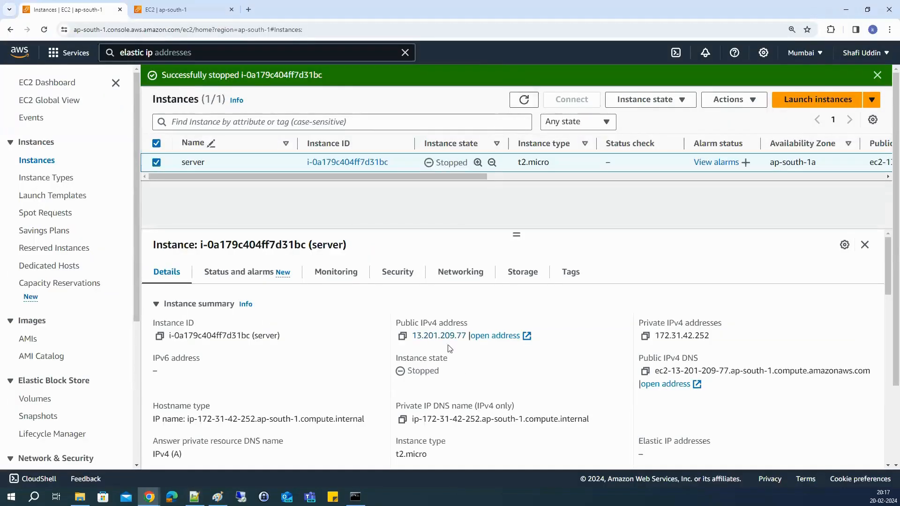
Step: Start the stopped server instance and compare its public IPv4 address with the EIP line in the Notepad++ notes
click(655, 99)
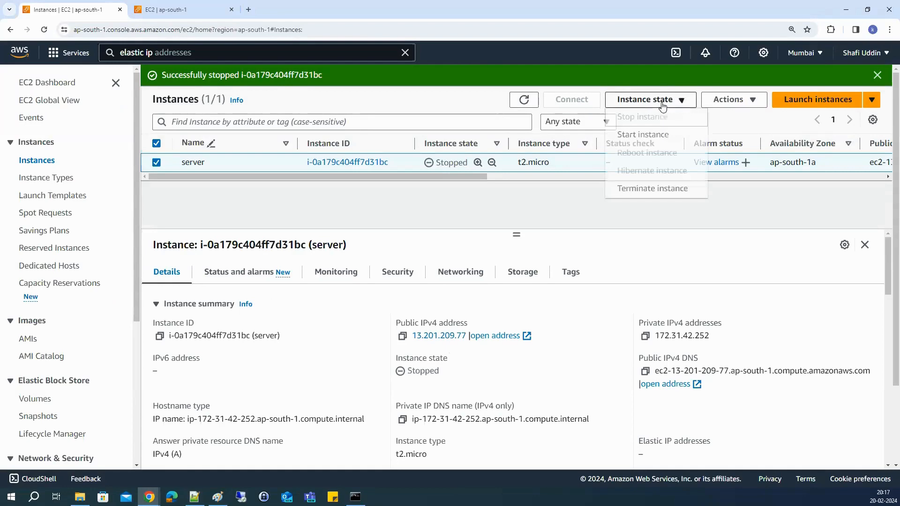
click(656, 132)
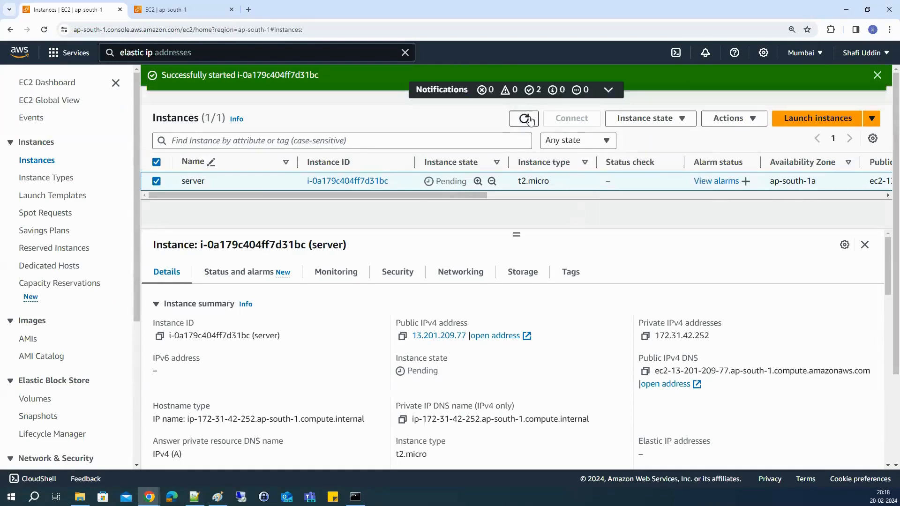
click(529, 120)
key(alt+Tab)
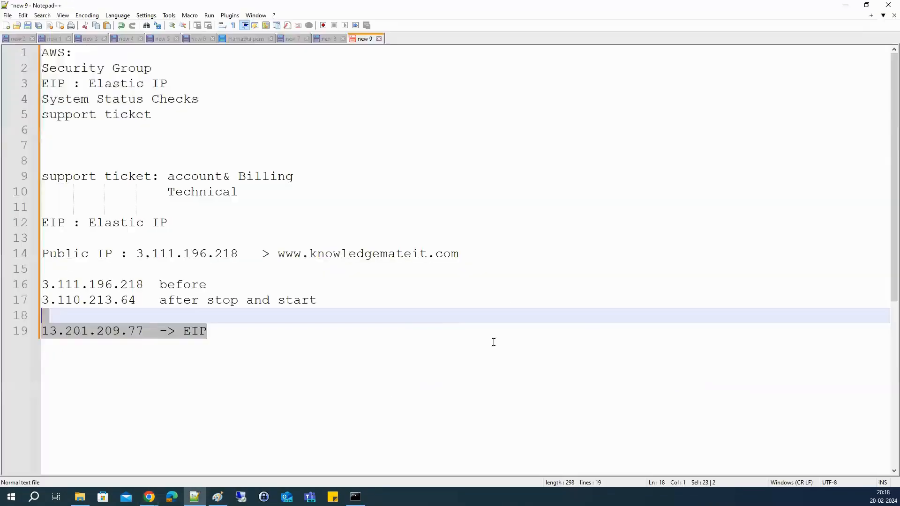
key(alt+Tab)
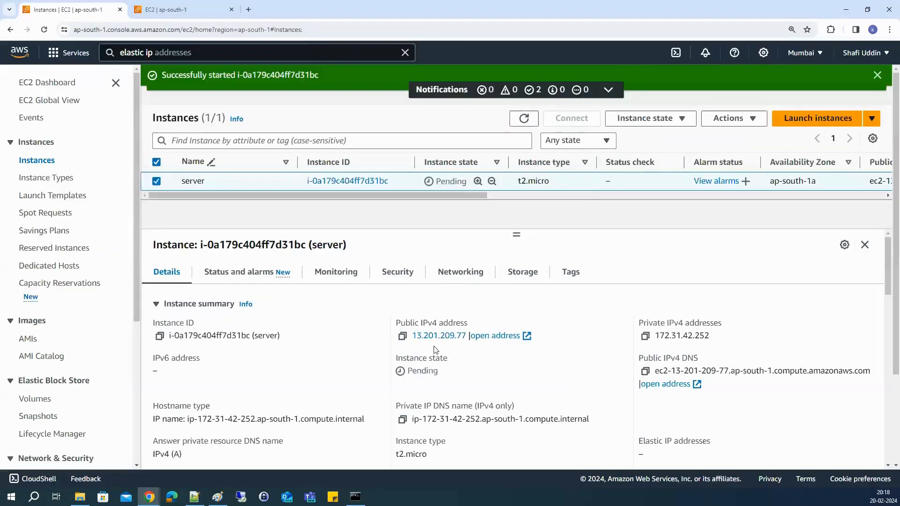
Step: In the Notepad++ notes, copy "System Status Checks" from line 4 to line 22 as a new section heading
key(alt+Tab)
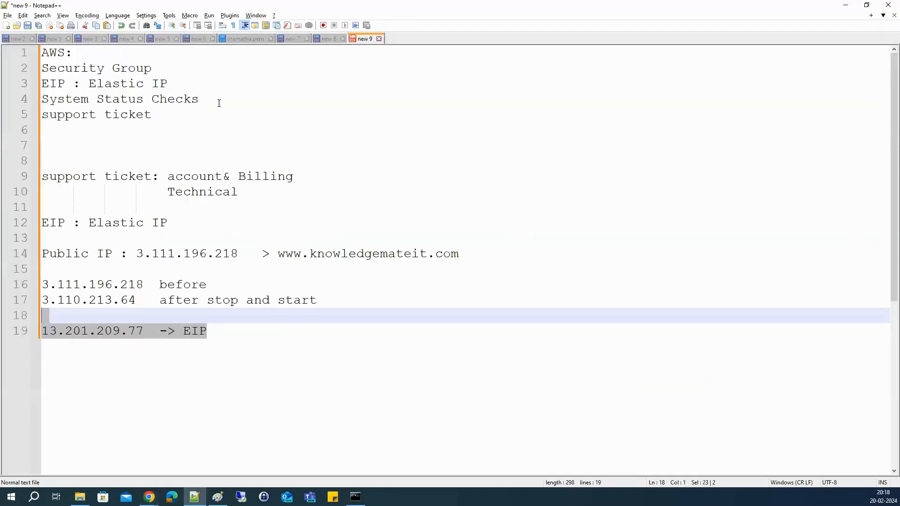
drag(219, 102, 42, 100)
key(ctrl+c)
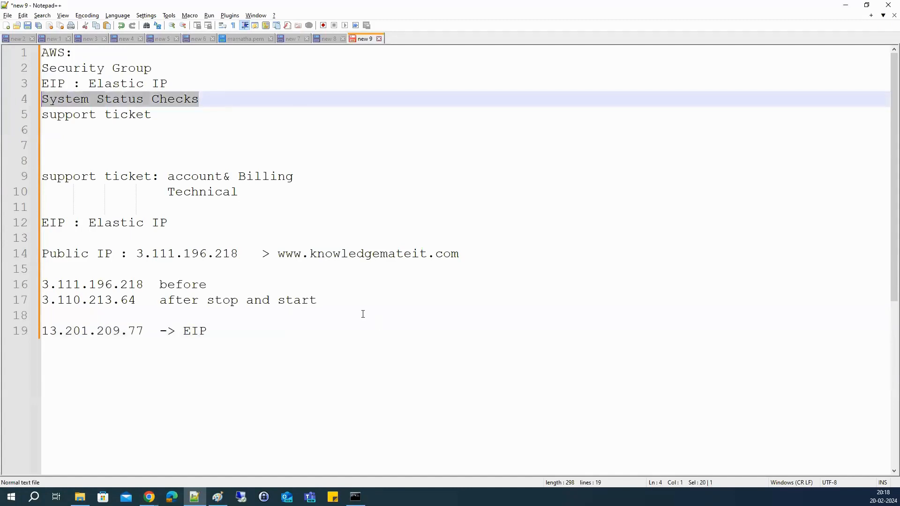
click(257, 345)
key(Return)
key(Return)
key(Return)
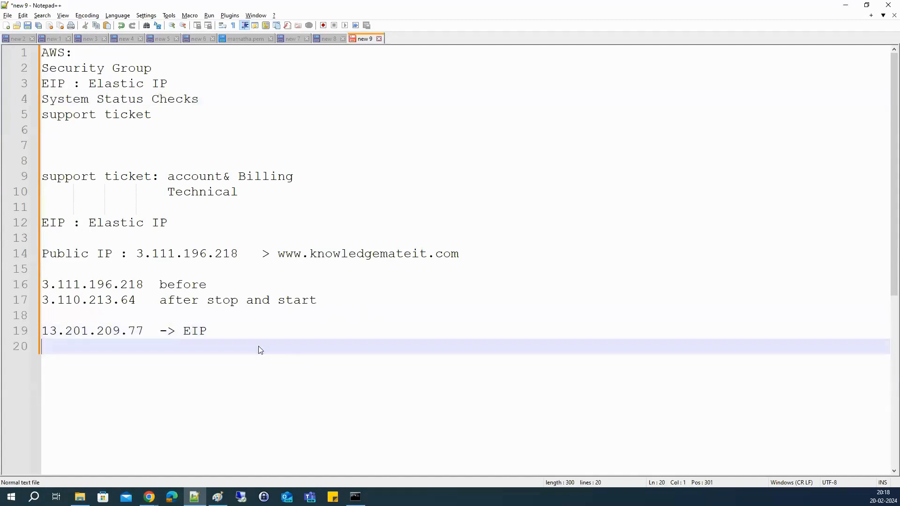
key(ctrl+v)
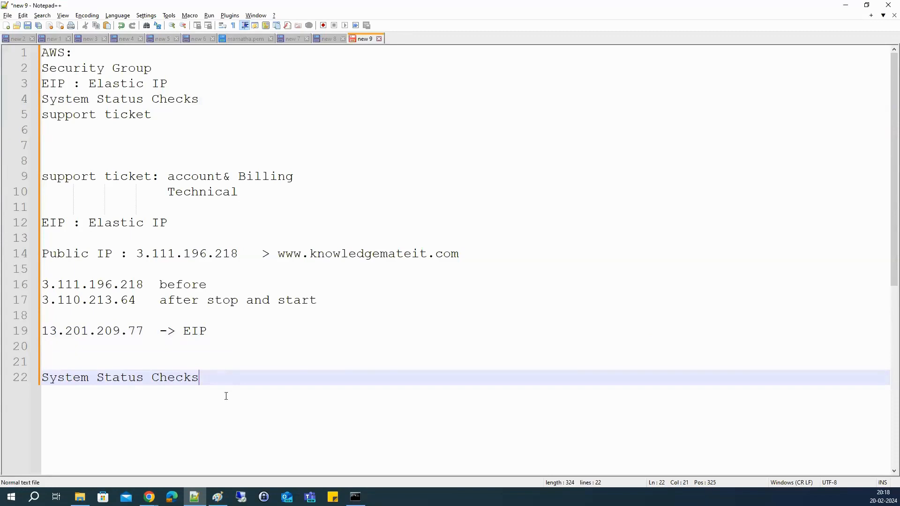
Step: Review the new System Status Checks heading and the Elastic IP section in the notes by highlighting them
drag(220, 382, 41, 380)
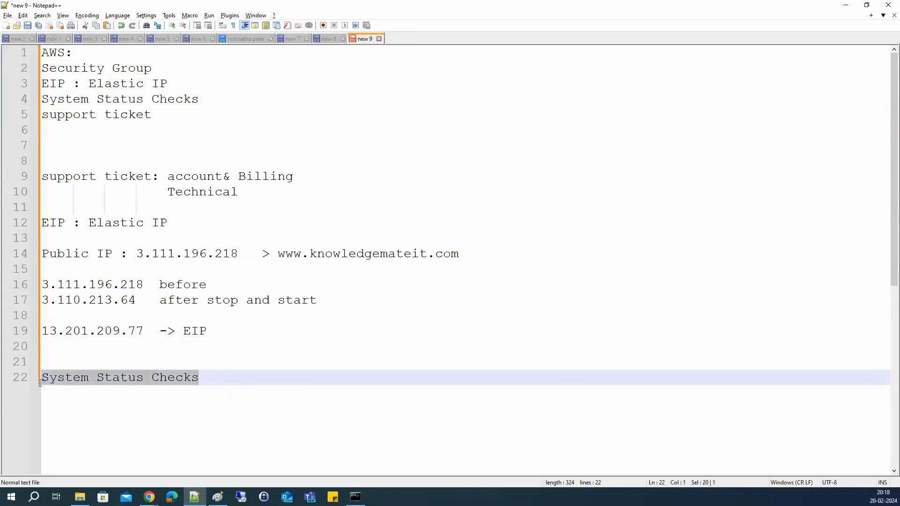
click(206, 334)
drag(207, 331, 23, 190)
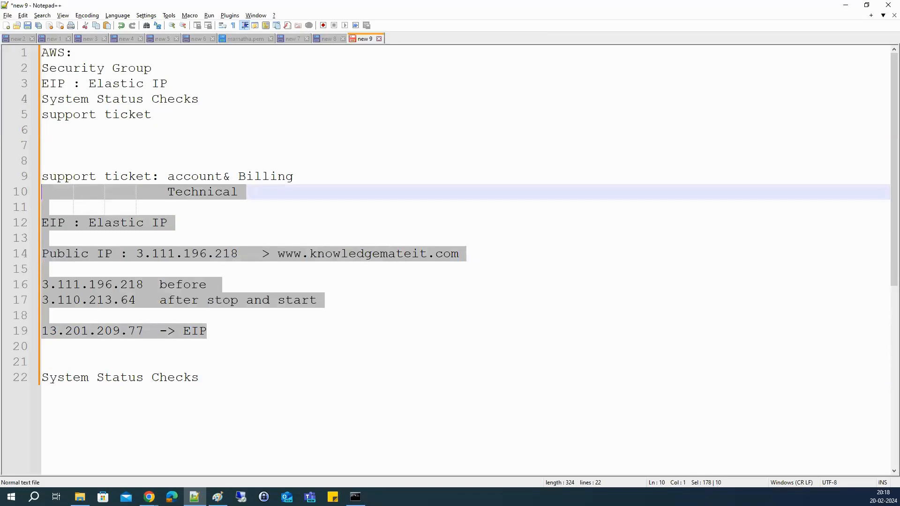
key(alt+Tab)
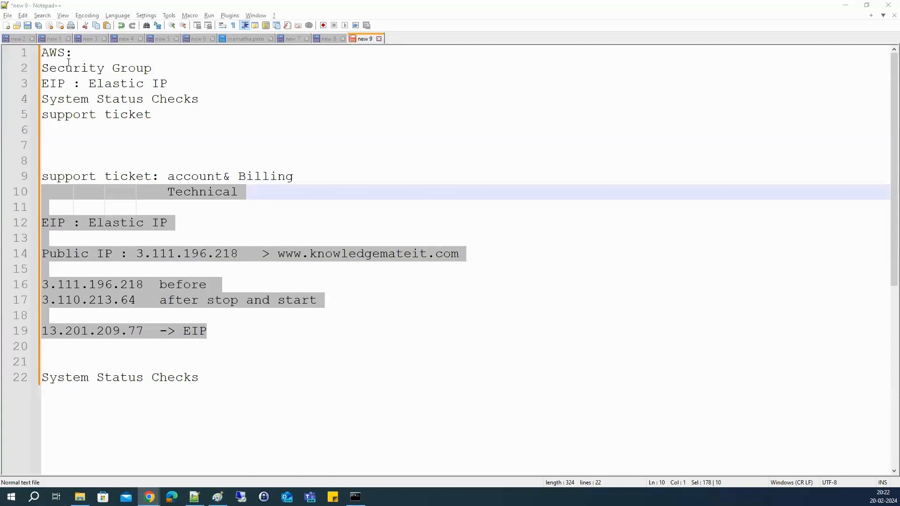
Step: Copy "Security Group" from line 2 to line 21, above System Status Checks, and end it with a colon
drag(42, 68, 187, 69)
key(ctrl+c)
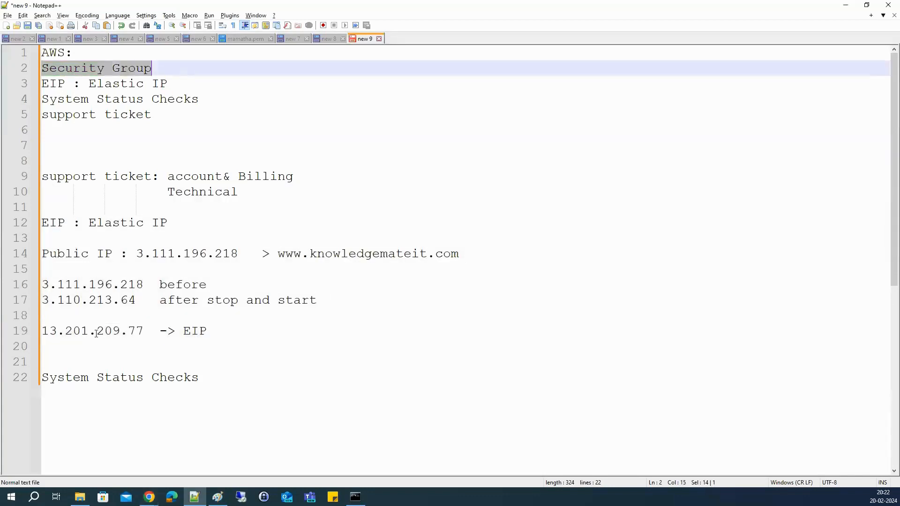
click(95, 352)
key(Return)
key(ctrl+v)
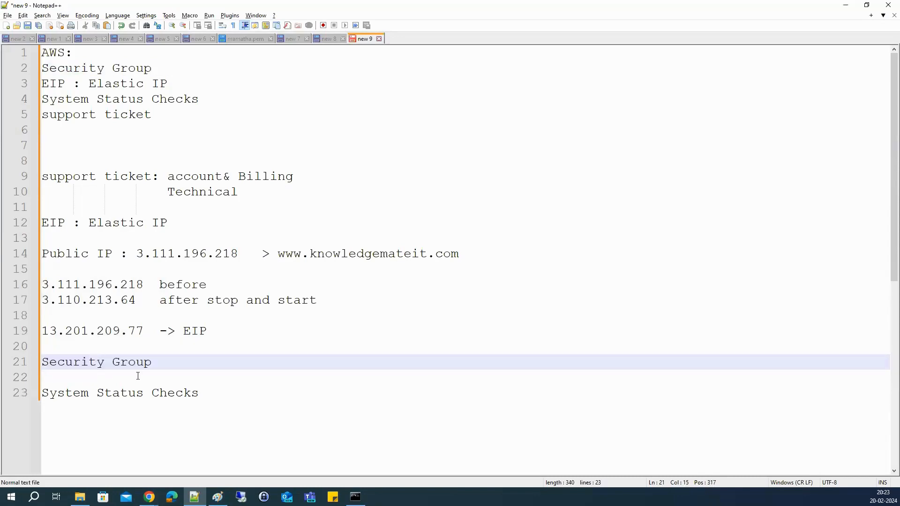
text(:)
Step: Switch to Paint and draw a roughly horizontal line about 277 px long ending at the server box's left edge
click(217, 497)
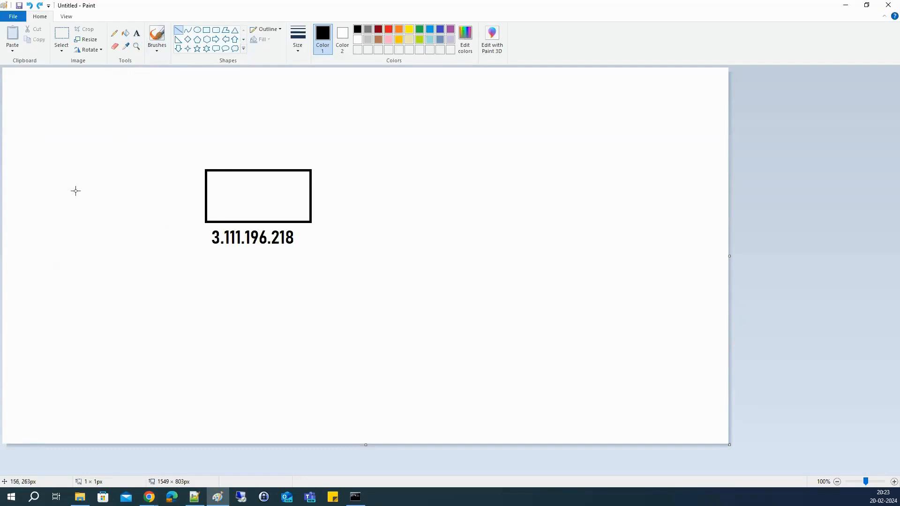
drag(76, 191, 205, 188)
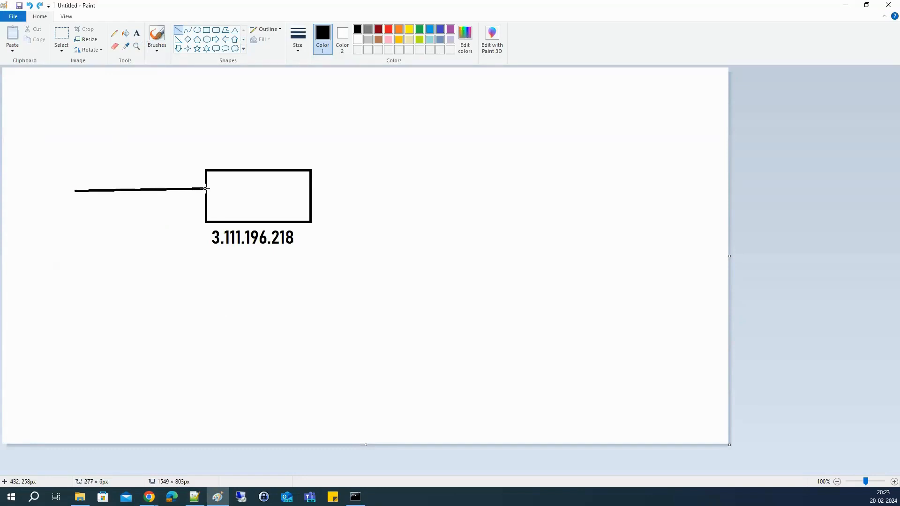
click(163, 254)
Step: Add the text "Security Group" above the line and the server box as the diagram's heading
click(137, 33)
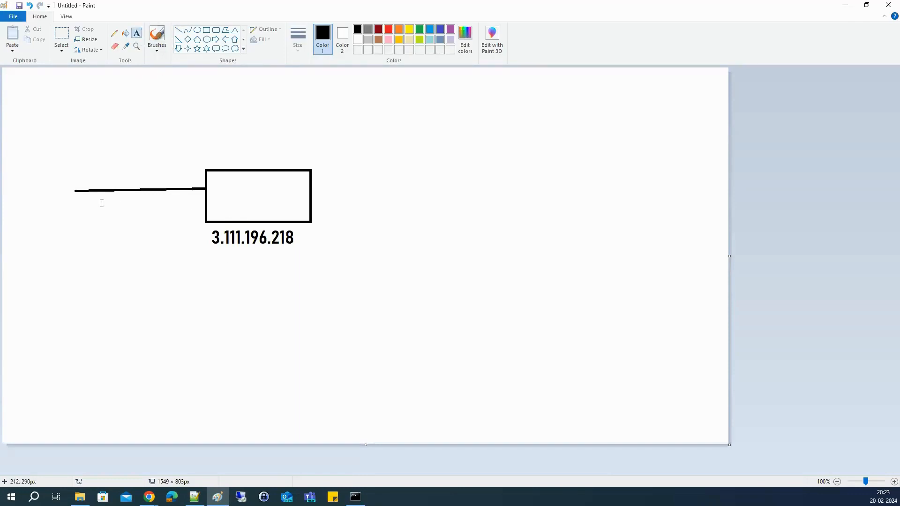
click(115, 105)
text(SE)
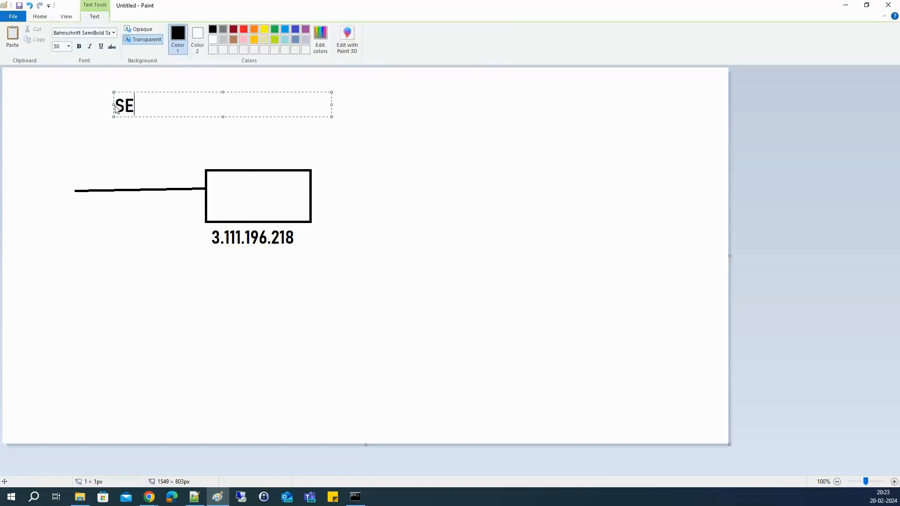
key(BackSpace)
text(ecurity )
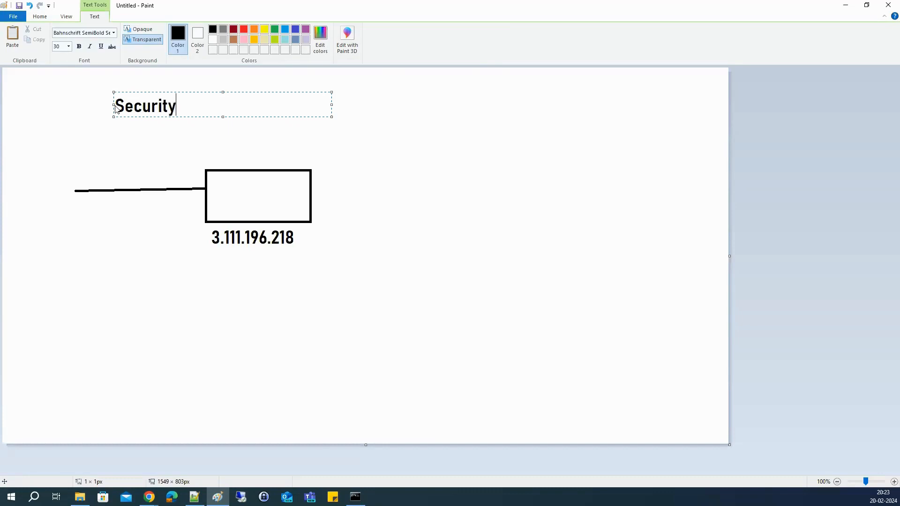
text(Group)
key(Return)
text(F)
key(BackSpace)
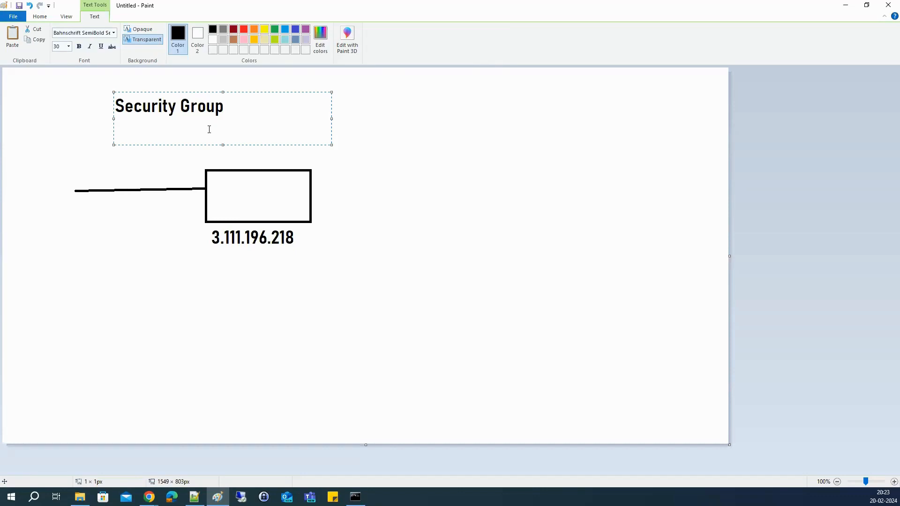
click(182, 317)
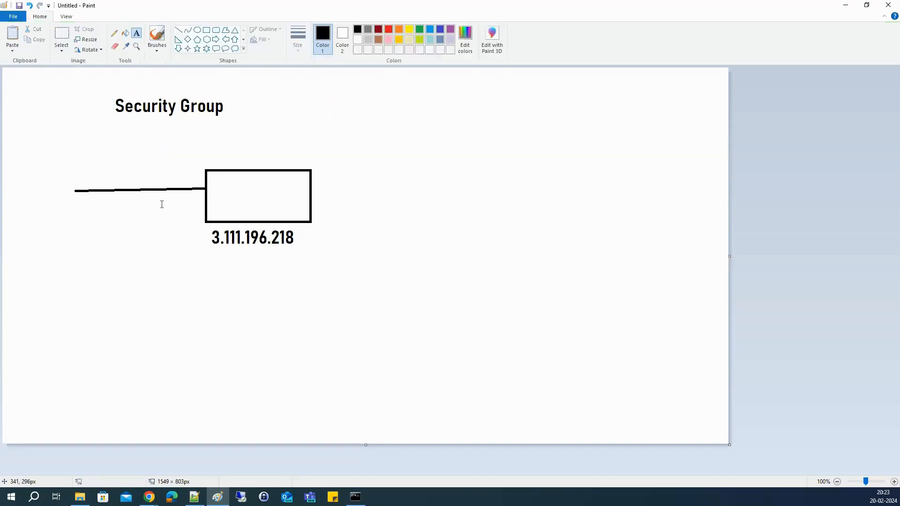
Step: Add the text "Firewall" just below the Security Group heading in the diagram
click(161, 133)
text(f)
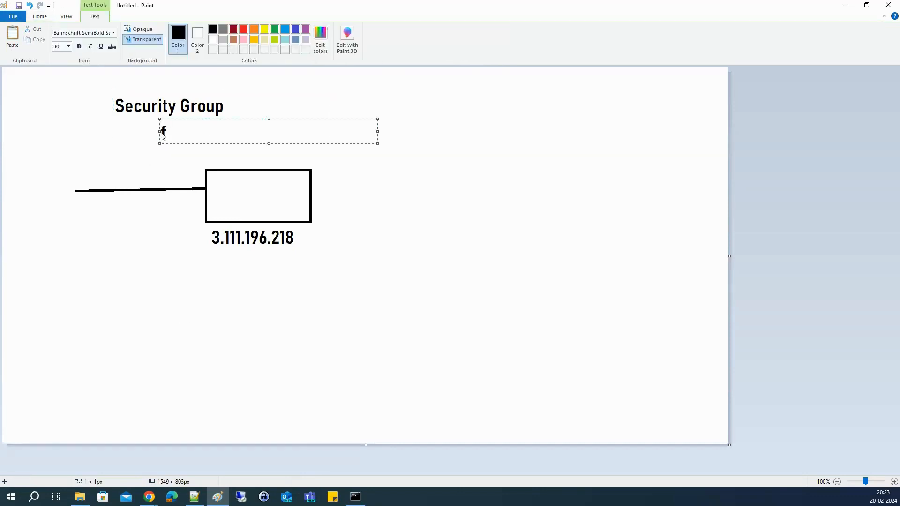
key(BackSpace)
text(Firewall)
click(216, 288)
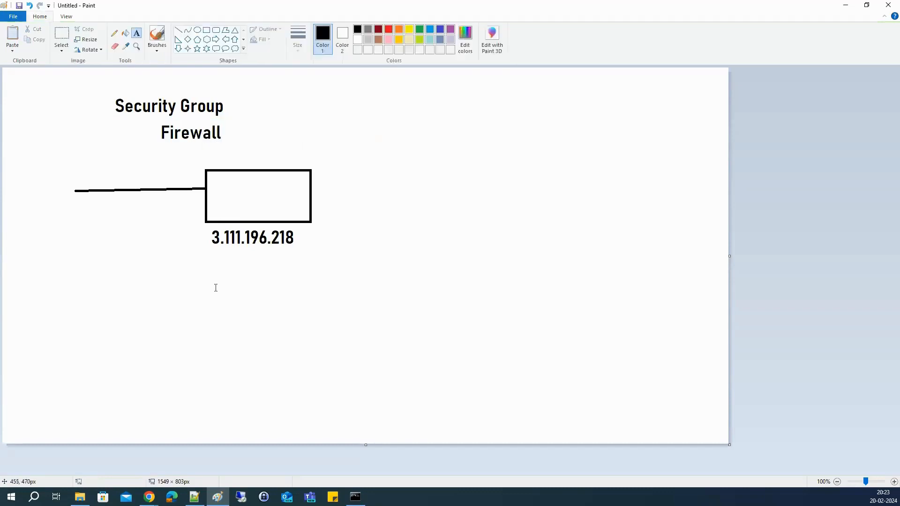
Step: Label the line entering the server box with "inbound" and "incoming" on two rows beneath it
click(115, 202)
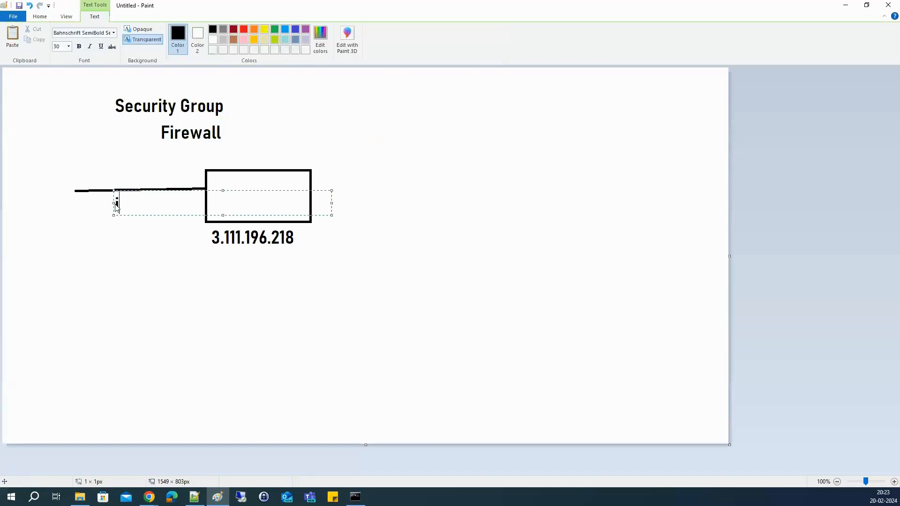
text(b)
key(BackSpace)
text(ino)
key(BackSpace)
text(bound)
key(Return)
text(in)
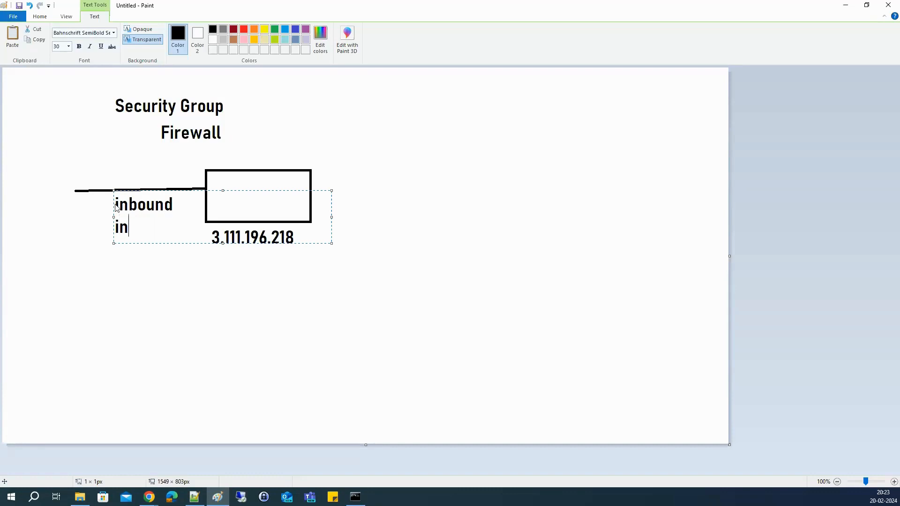
text(coming)
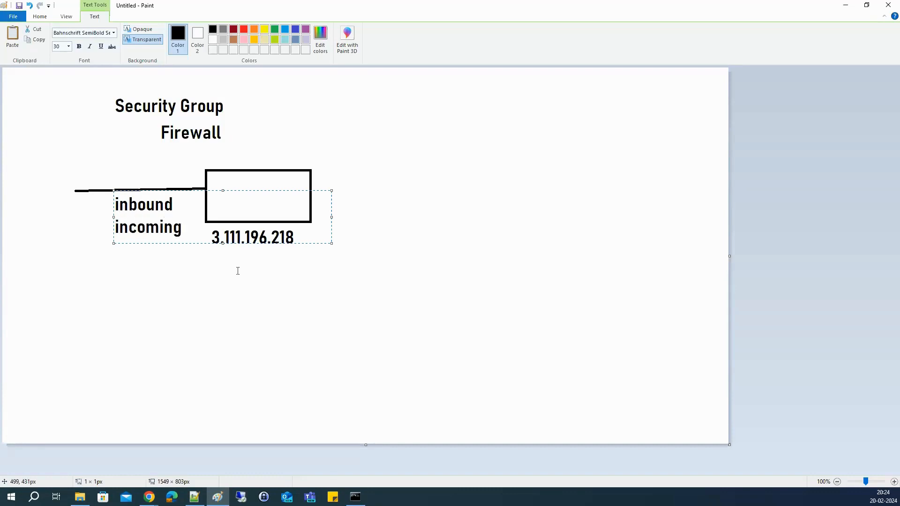
click(247, 293)
Step: Draw a line about 238 px long outward from the server box's right edge and label it "outbound" and "outgoing" beneath
click(178, 30)
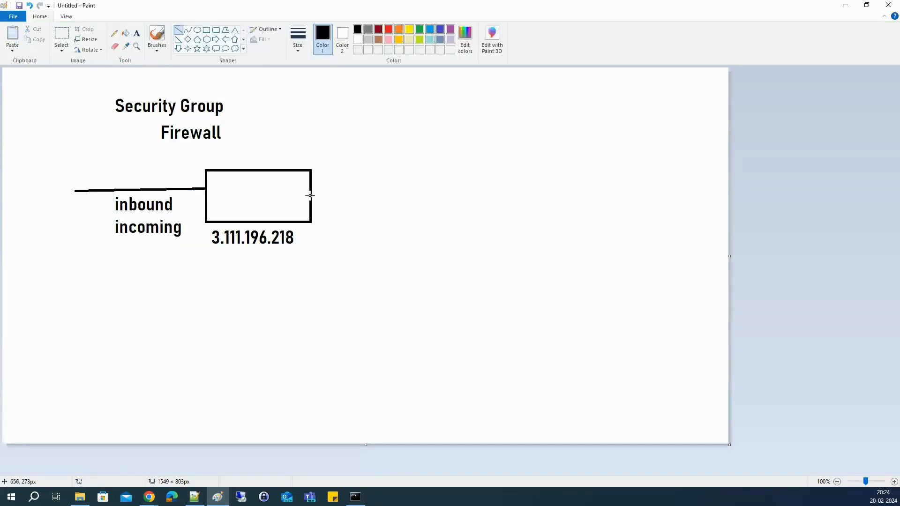
drag(310, 195, 422, 198)
click(137, 33)
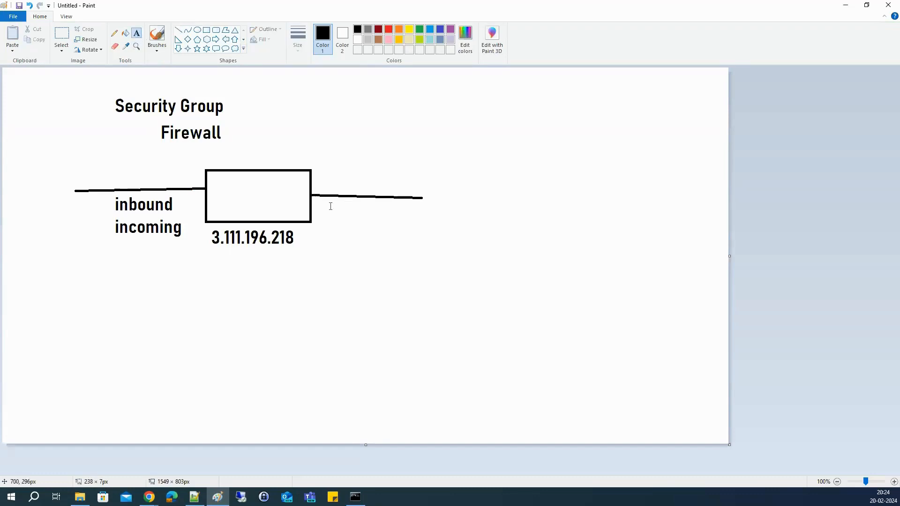
click(330, 206)
text(outbound)
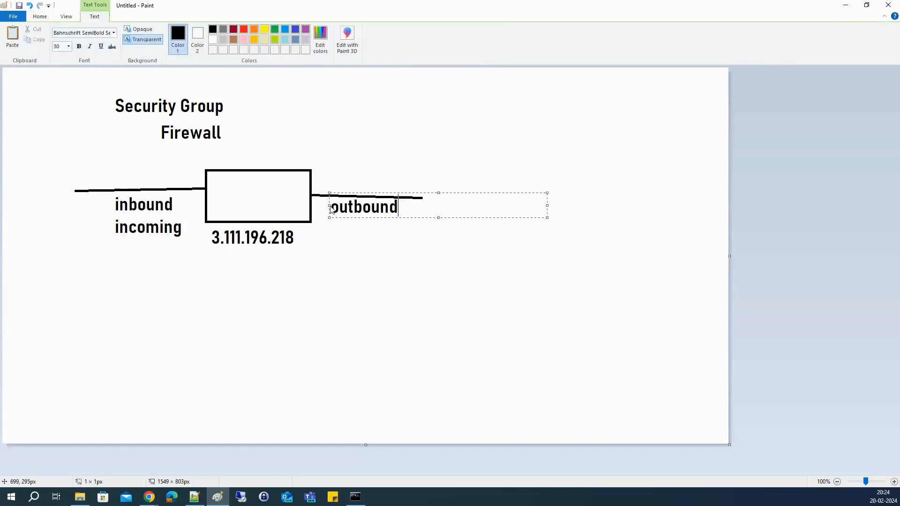
key(Return)
text(outgoin)
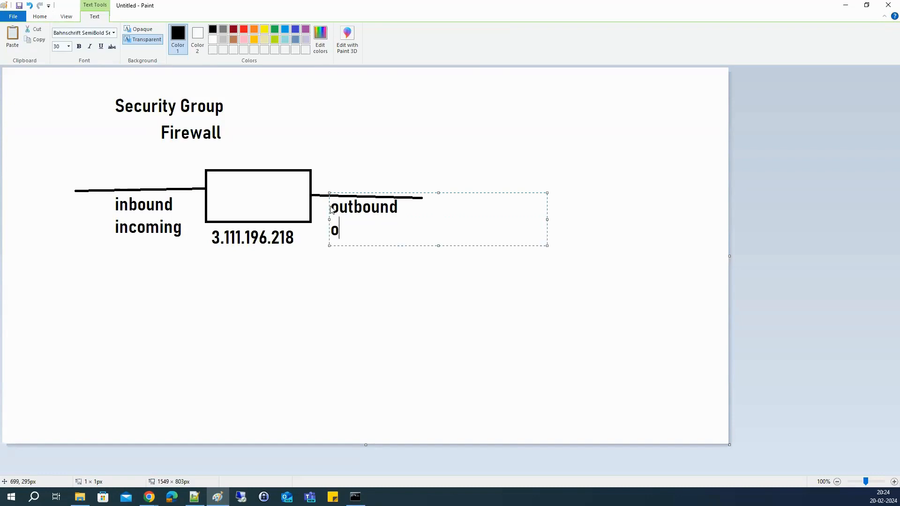
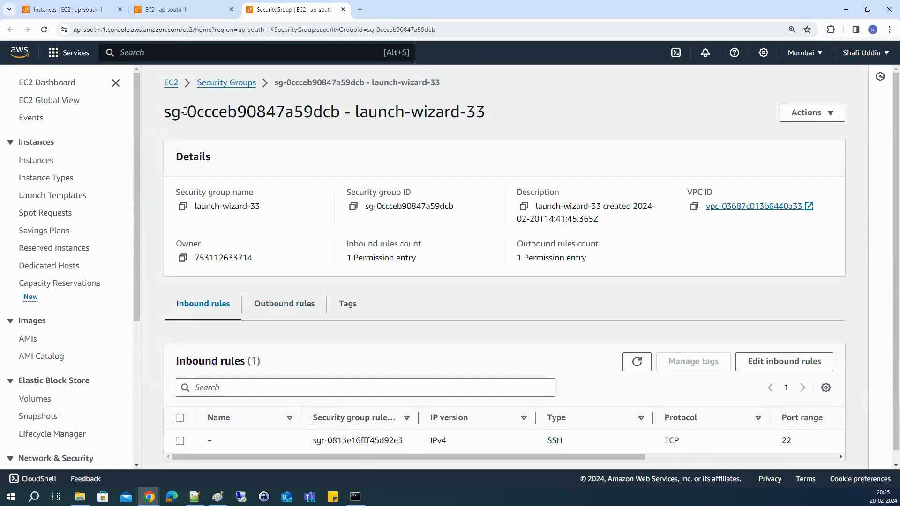
Step: Examine the launch-wizard-33 security group's ID and name, and the port range and source of its inbound SSH rule
drag(366, 214, 440, 217)
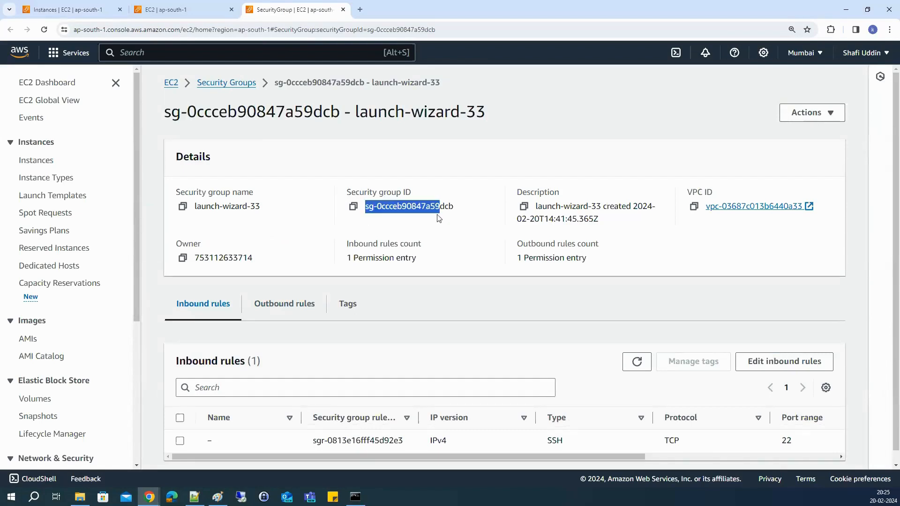
drag(288, 212, 190, 209)
scroll(319, 324, down, 1)
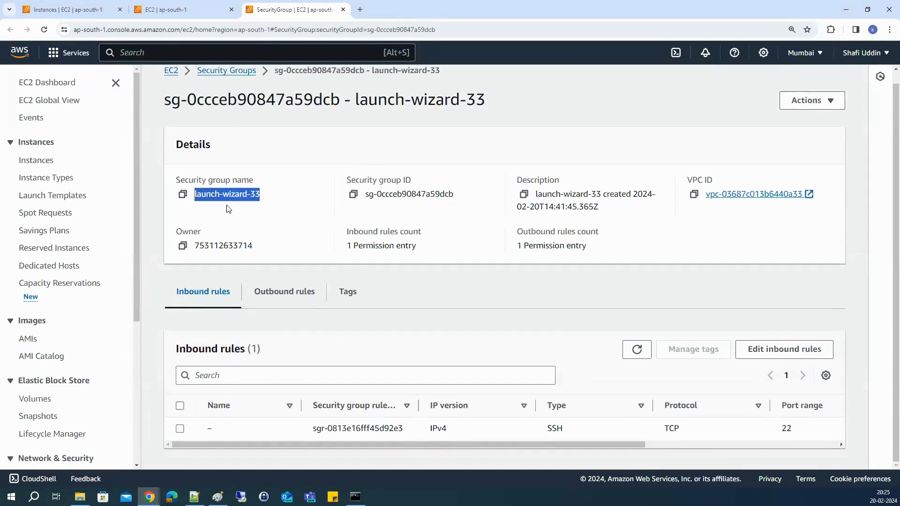
click(180, 428)
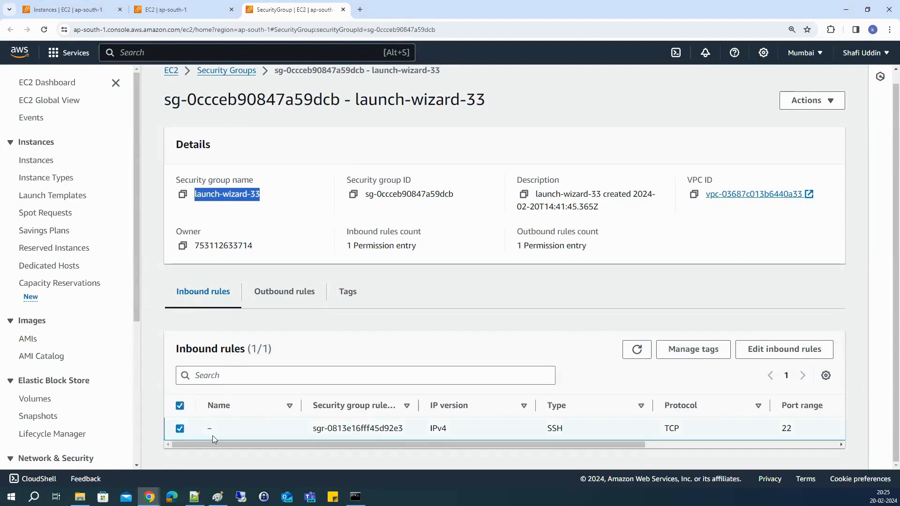
drag(285, 443, 454, 431)
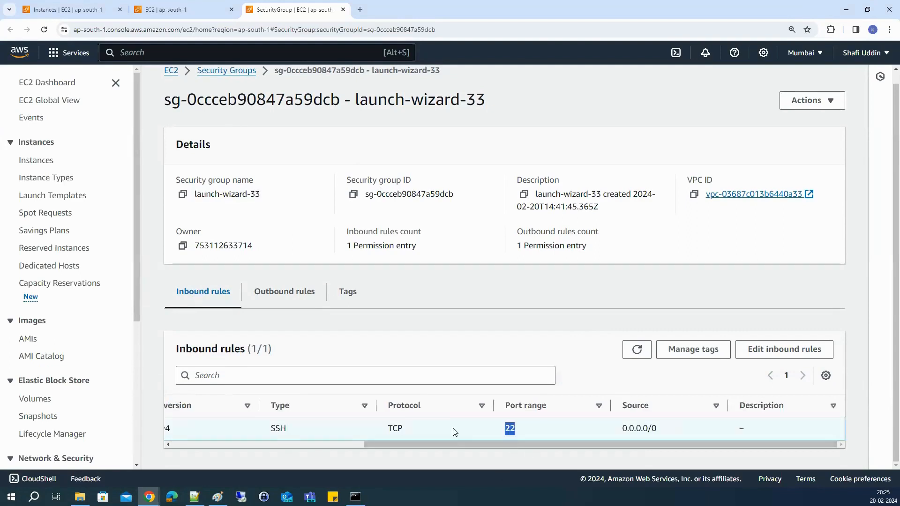
drag(621, 434, 692, 437)
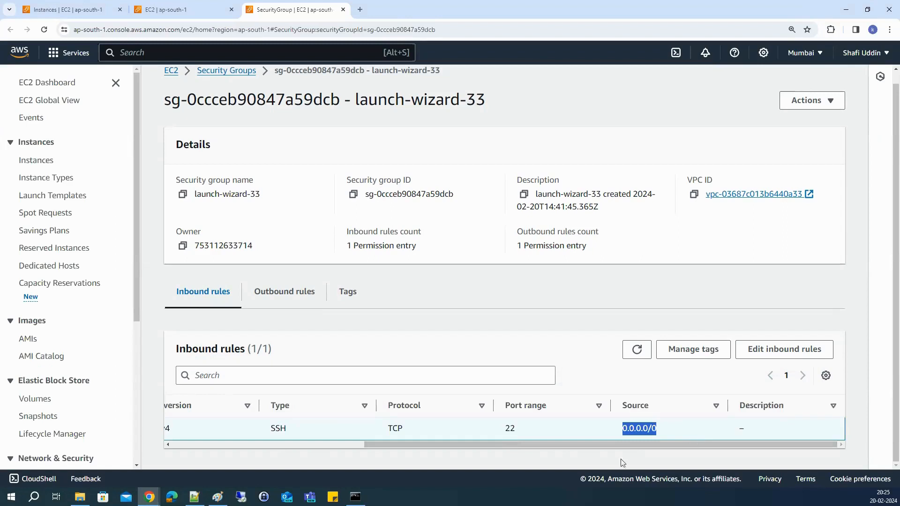
Step: Switch to the Notepad++ notes and add an indented 0.0.0.0/0 line beneath the "Security Group:" heading
click(194, 497)
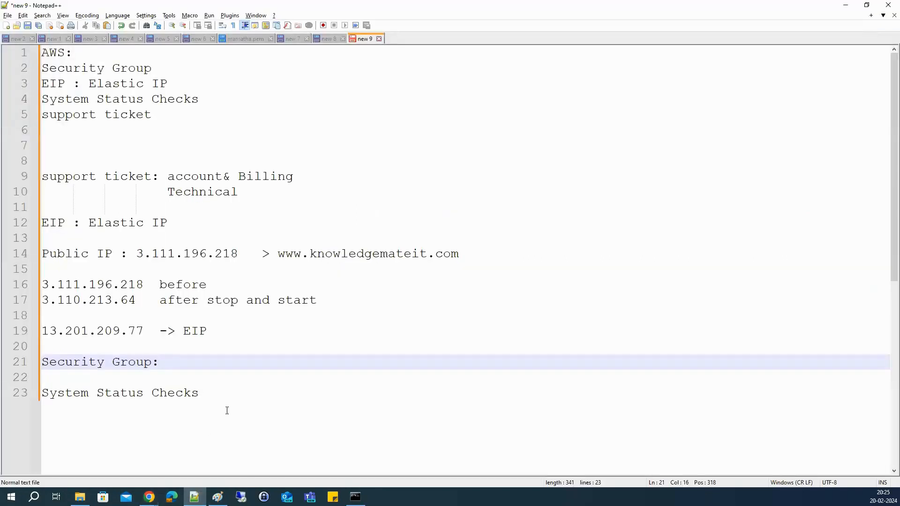
click(225, 393)
click(205, 362)
key(Return)
text(0.0.0.0/0)
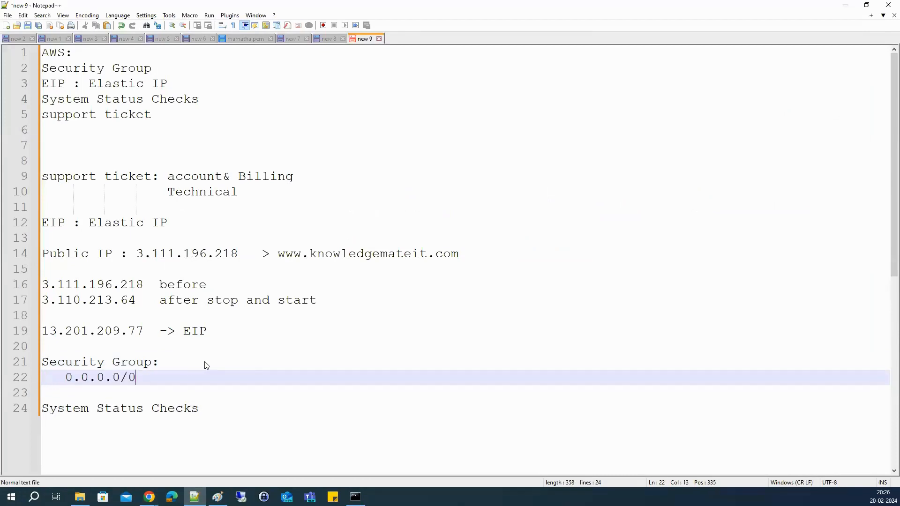
Step: Return to the launch-wizard-33 security group in the browser and examine its outbound rule's port range
key(alt+Tab)
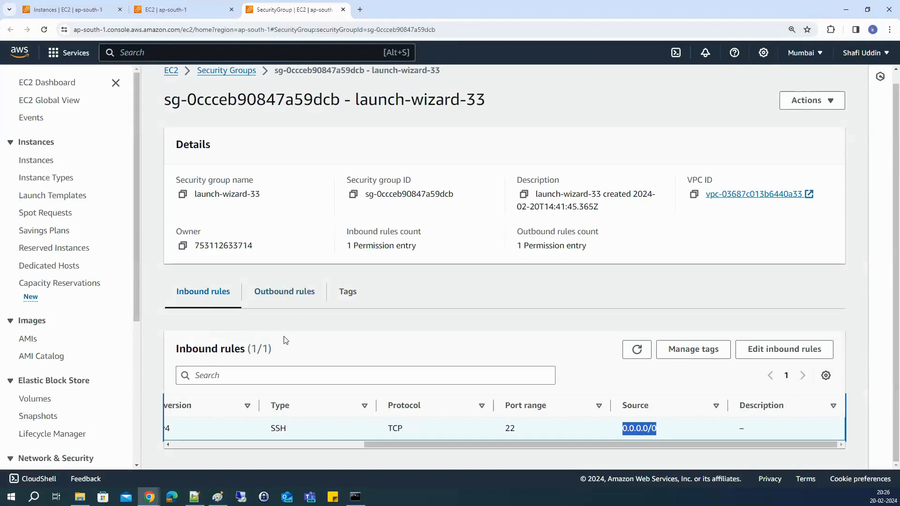
click(275, 298)
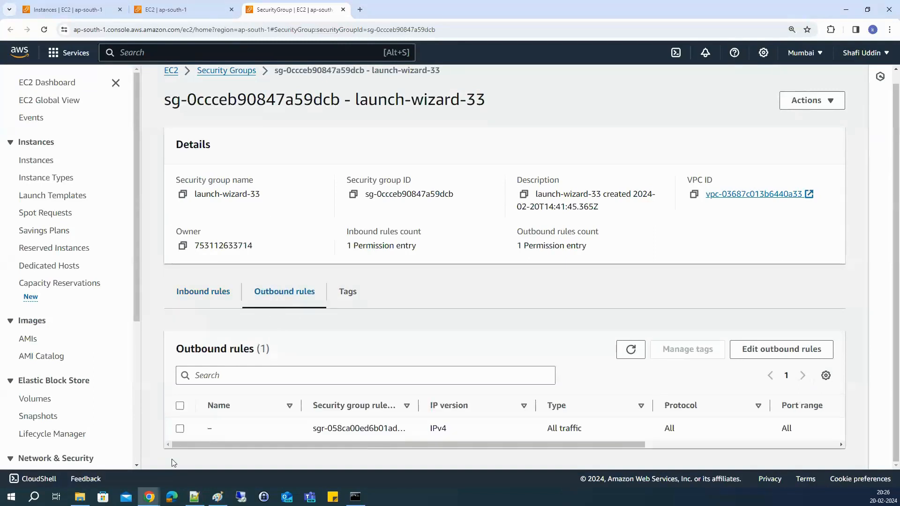
click(179, 434)
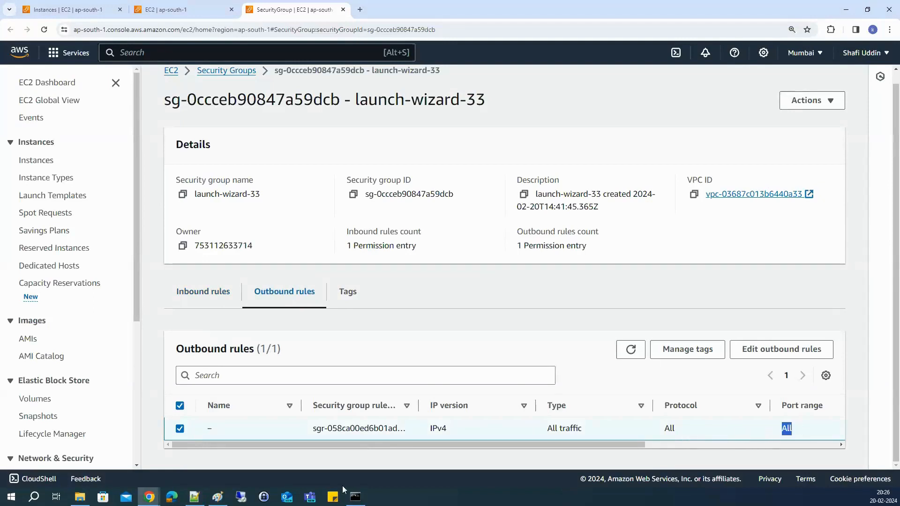
Step: Switch to Paint and extend the outbound line's outer end with a red line rising diagonally, about 114 × 103 px
click(218, 496)
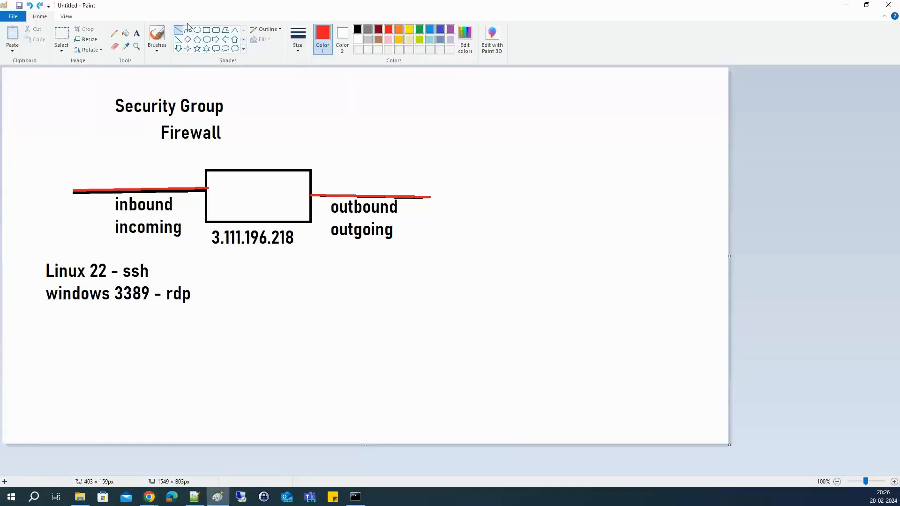
drag(427, 198, 479, 151)
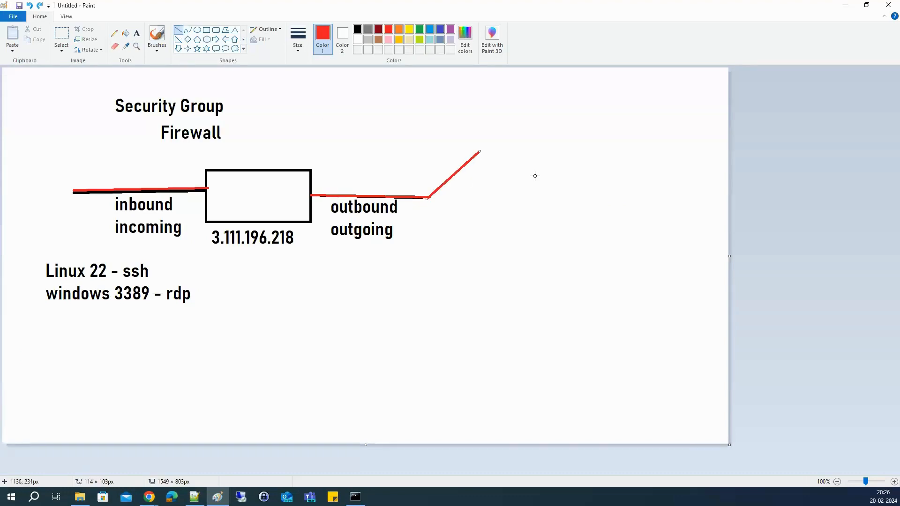
click(845, 7)
click(488, 293)
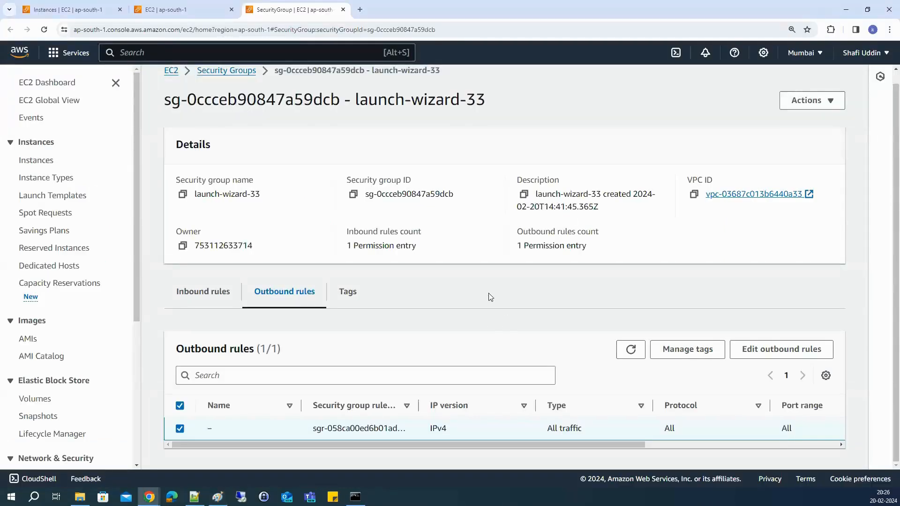
Step: Go to the EC2 dashboard in the browser and open the region's list of security groups
scroll(480, 345, up, 1)
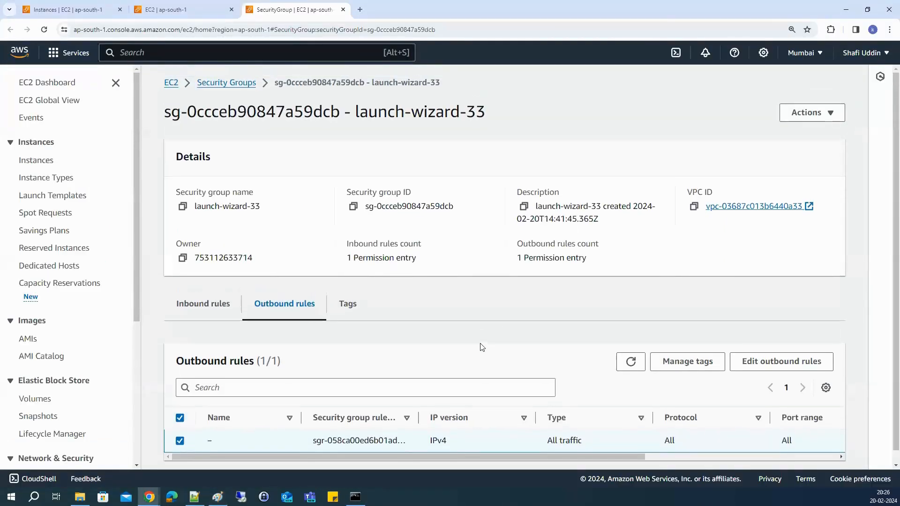
click(64, 87)
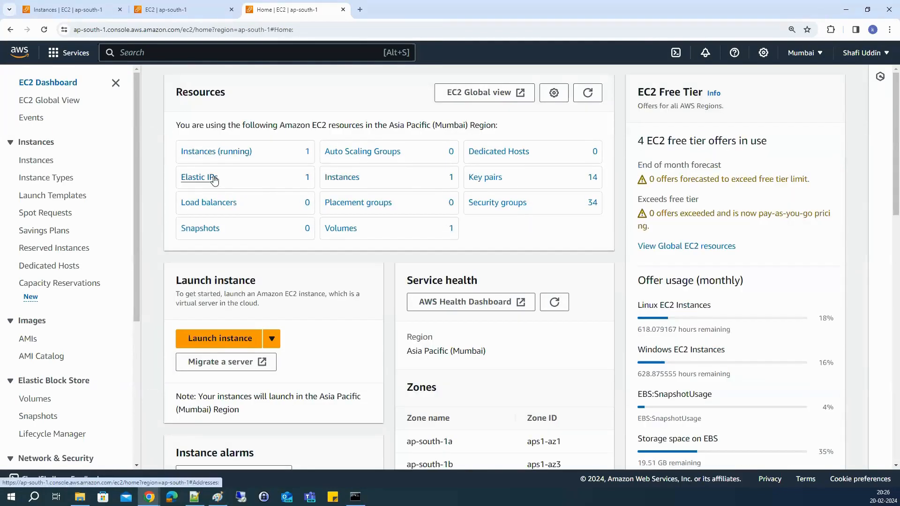
click(217, 497)
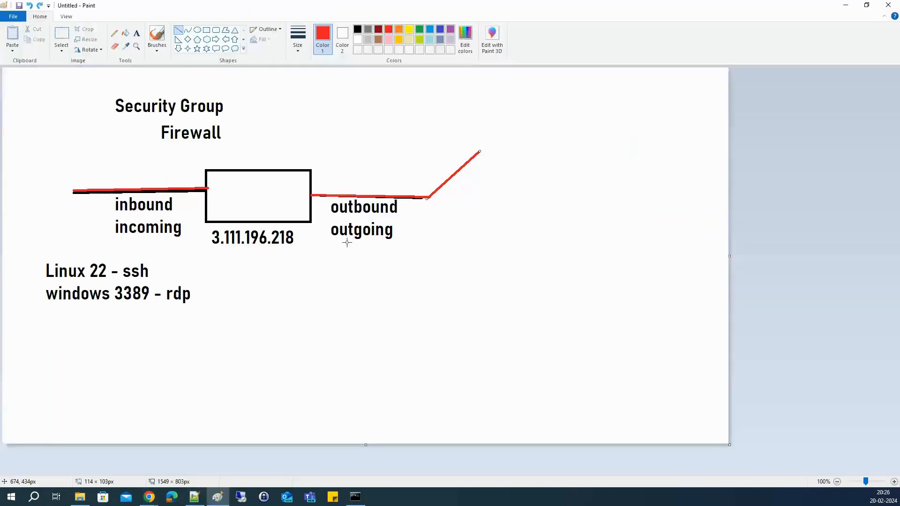
click(845, 5)
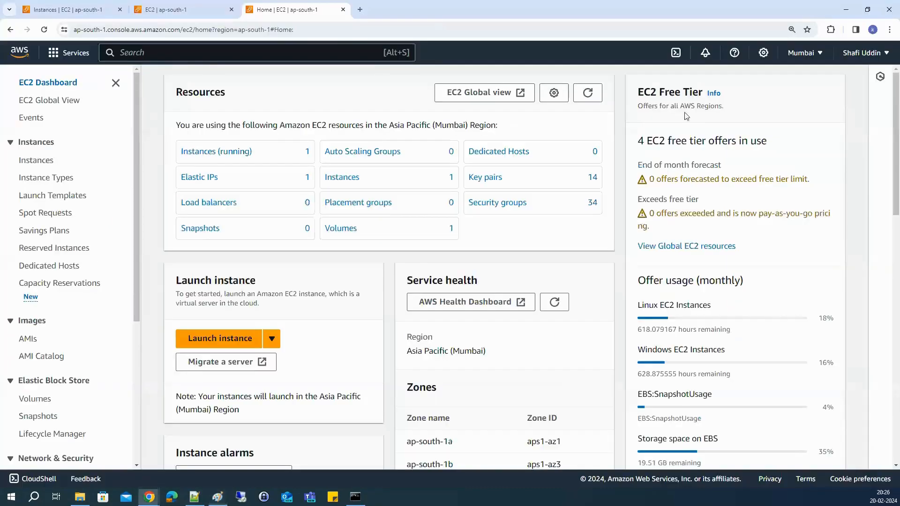
click(172, 6)
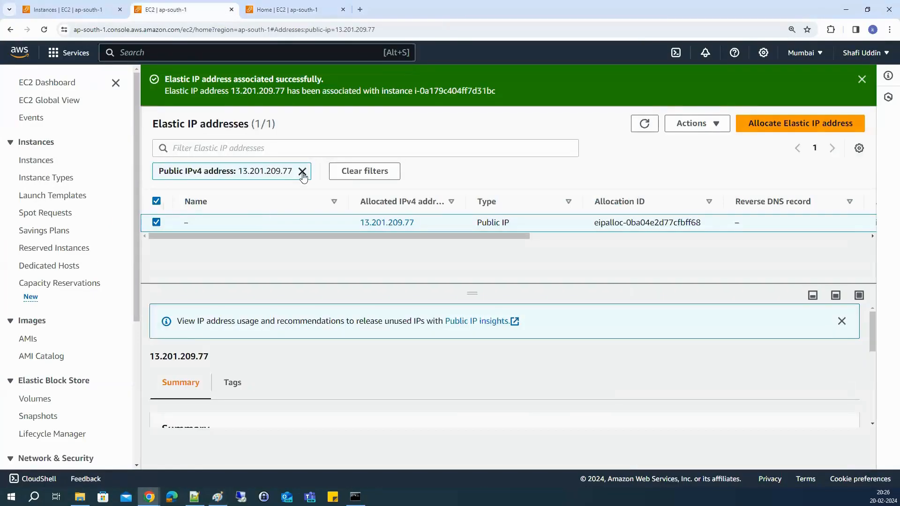
click(70, 5)
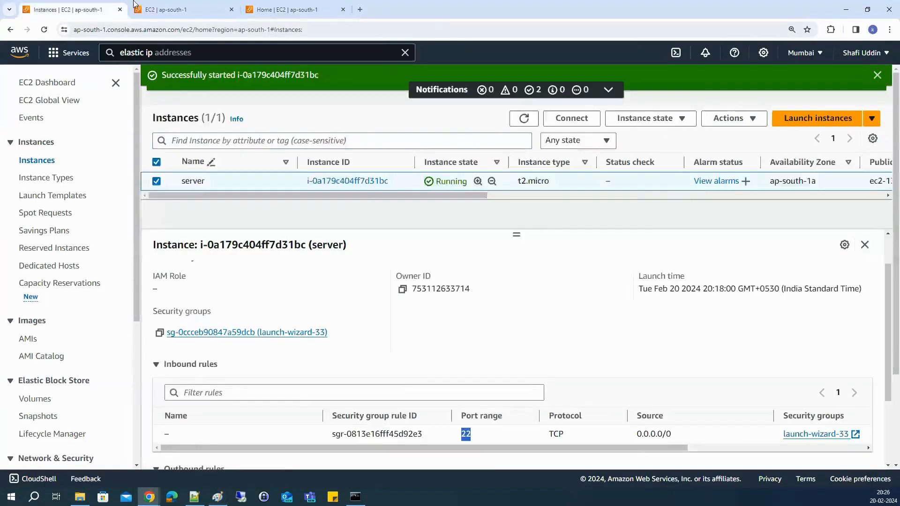
click(291, 8)
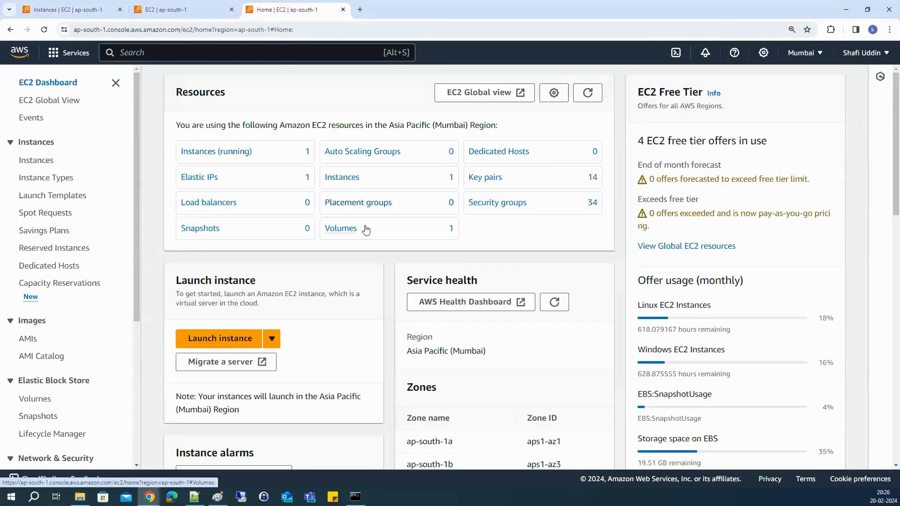
click(516, 203)
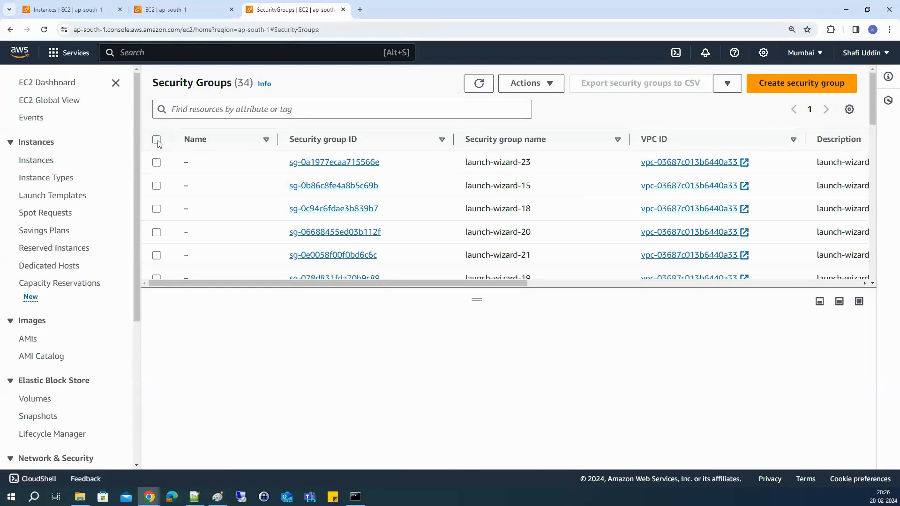
Step: Select only the launch-wizard-15 security group and export it to CSV
click(156, 139)
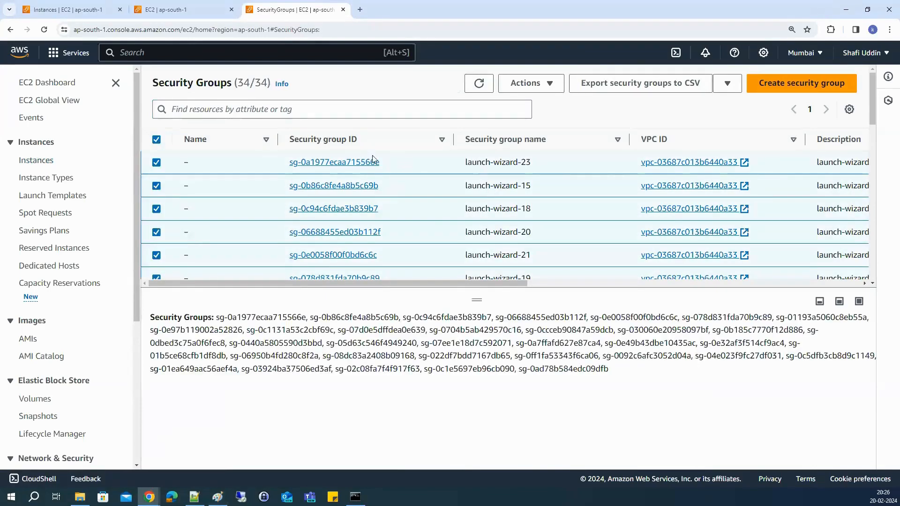
click(157, 140)
click(157, 186)
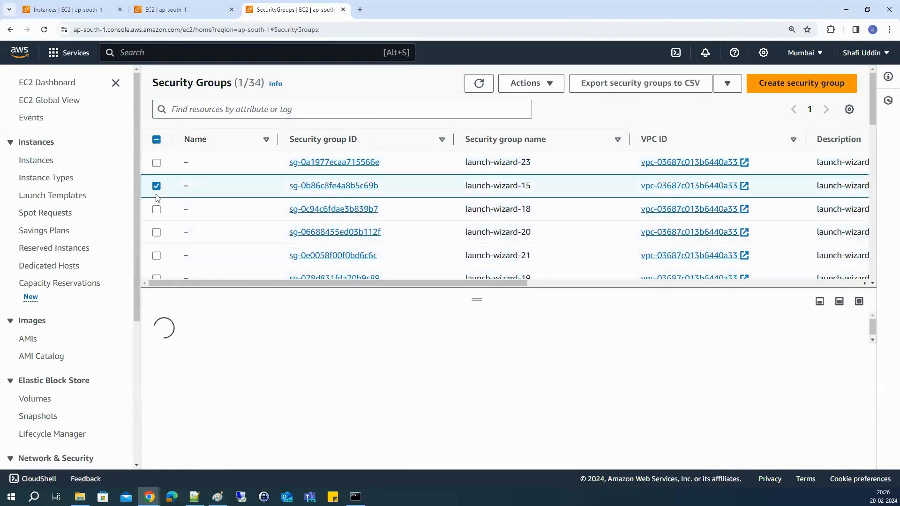
click(619, 83)
Step: Reselect the launch-wizard-15 security group and delete it, confirming the deletion
click(518, 109)
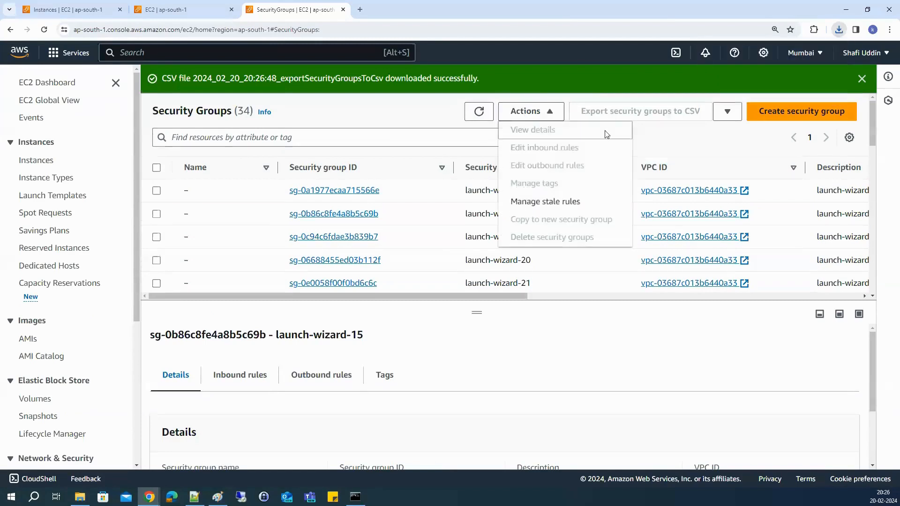
click(152, 218)
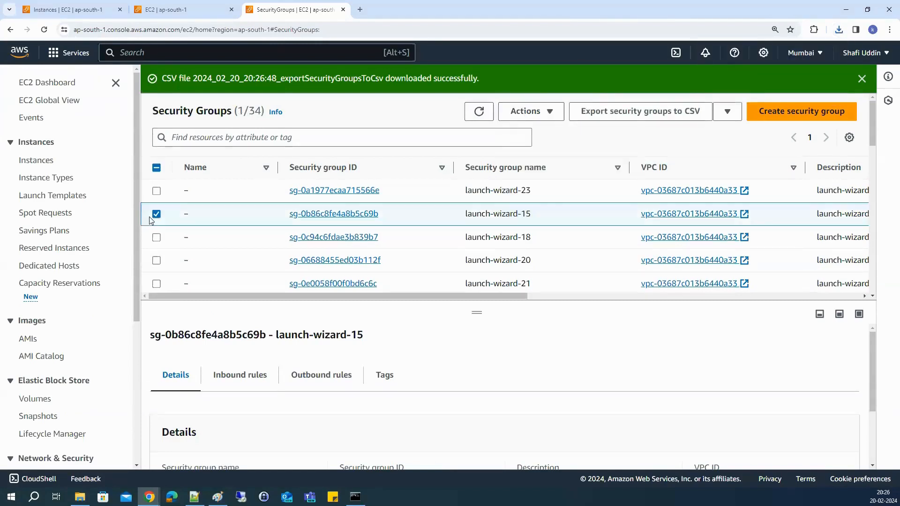
click(529, 119)
click(530, 237)
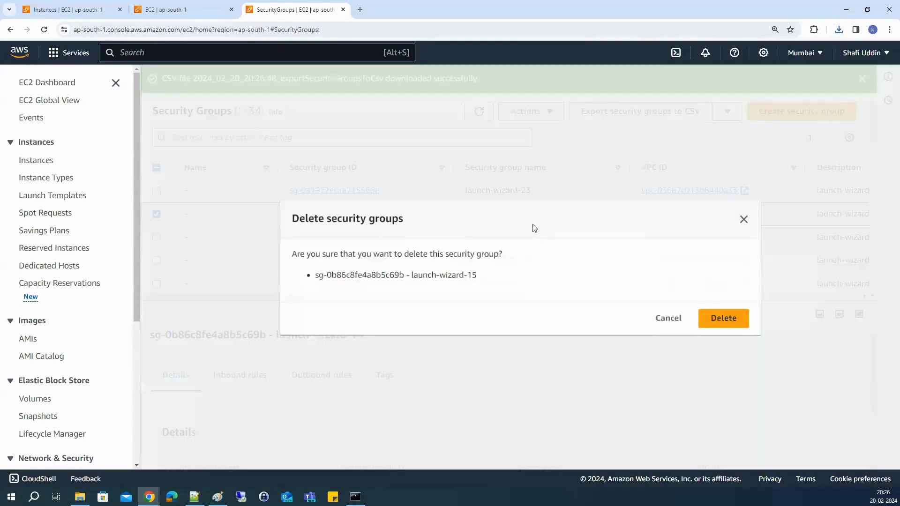
click(703, 323)
Step: Disassociate the Elastic IP address 13.201.209.77 from its instance
click(183, 9)
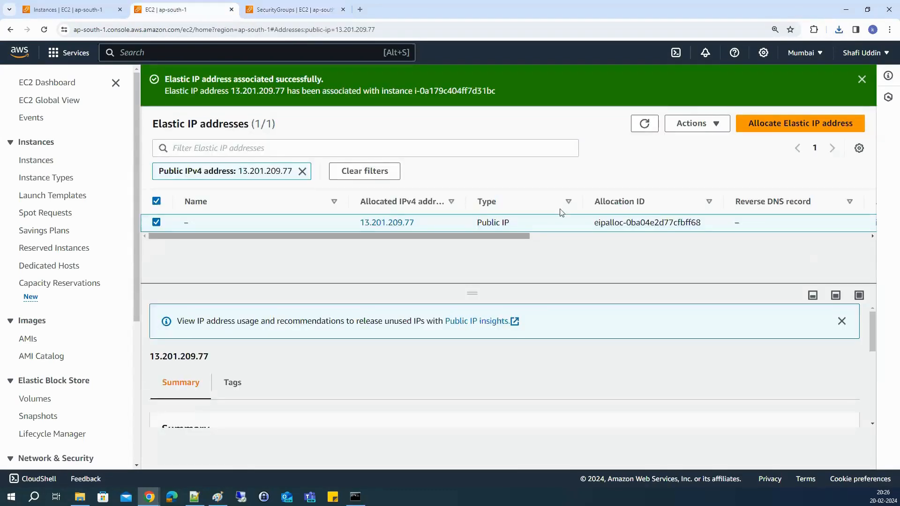
click(693, 124)
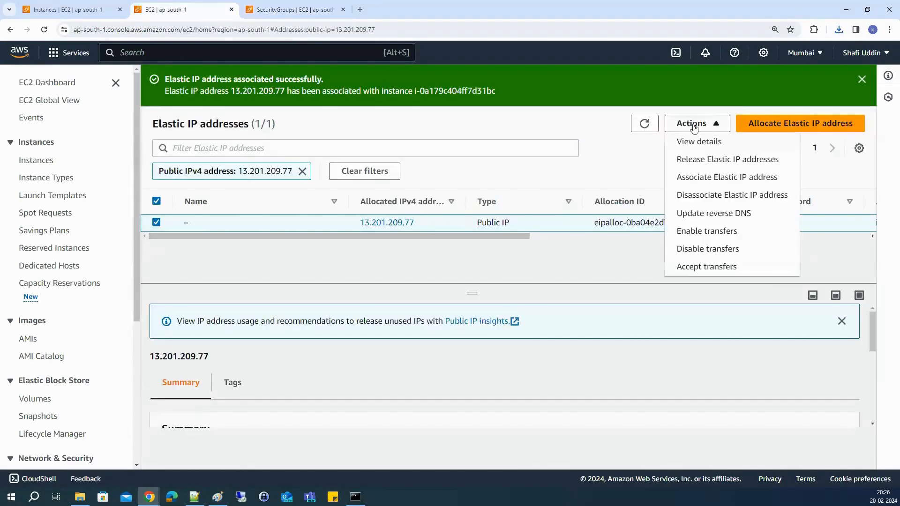
click(697, 197)
click(638, 398)
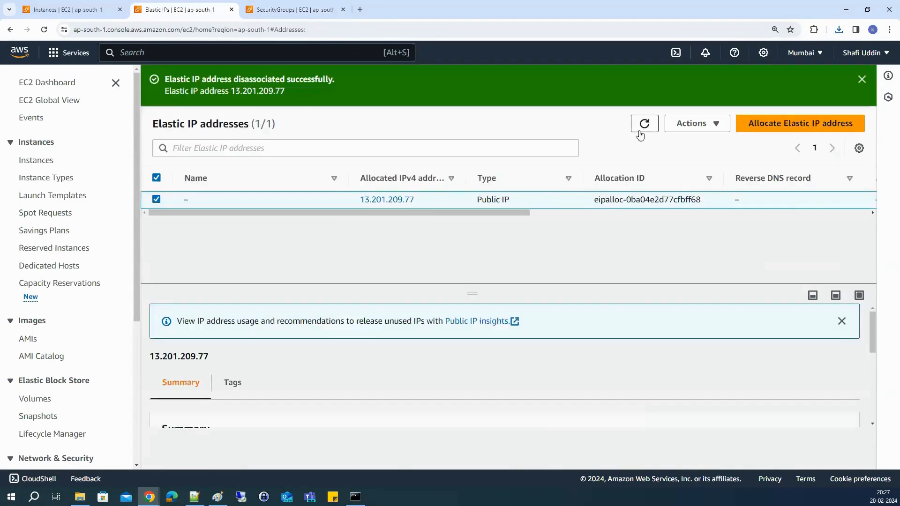
Step: Refresh the Elastic IP list, release the address 13.201.209.77 and dismiss the notification
click(641, 129)
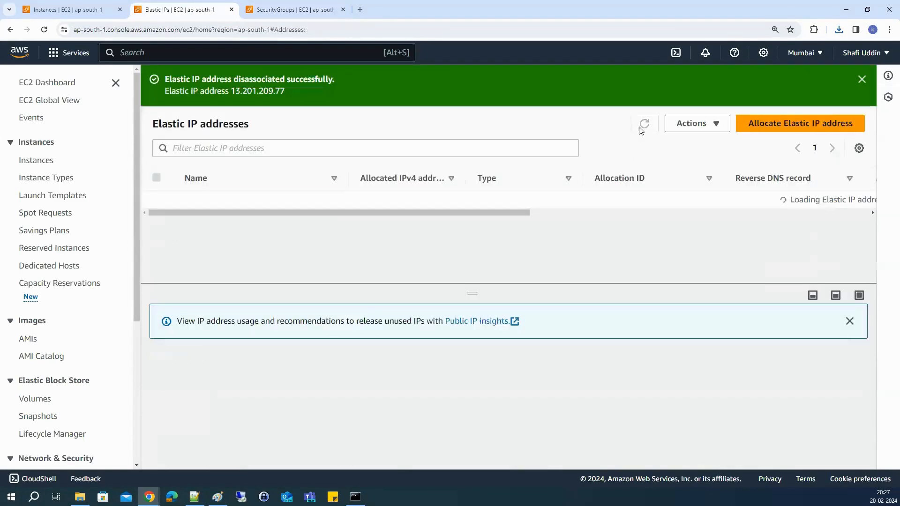
click(703, 126)
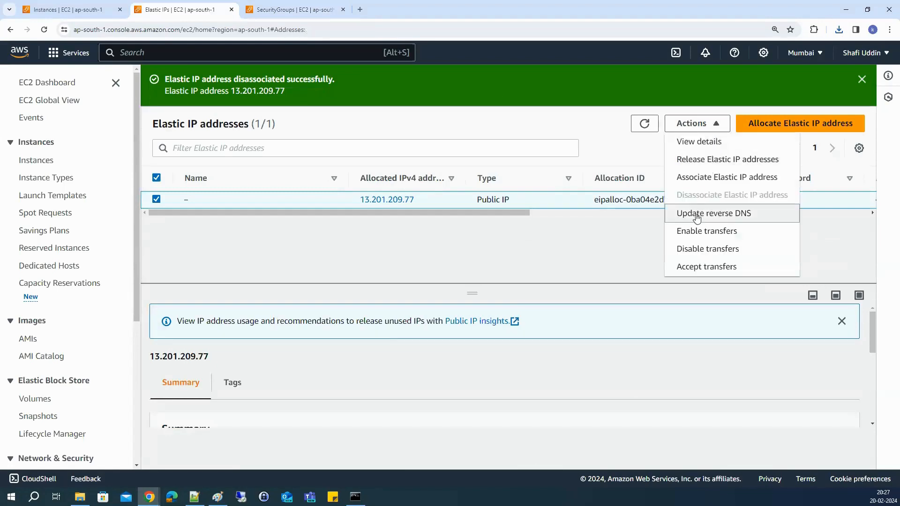
click(700, 160)
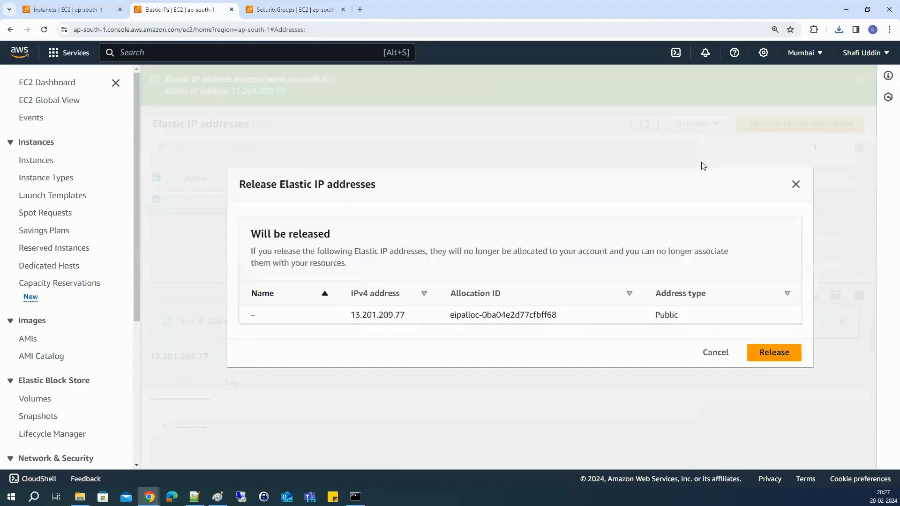
click(770, 357)
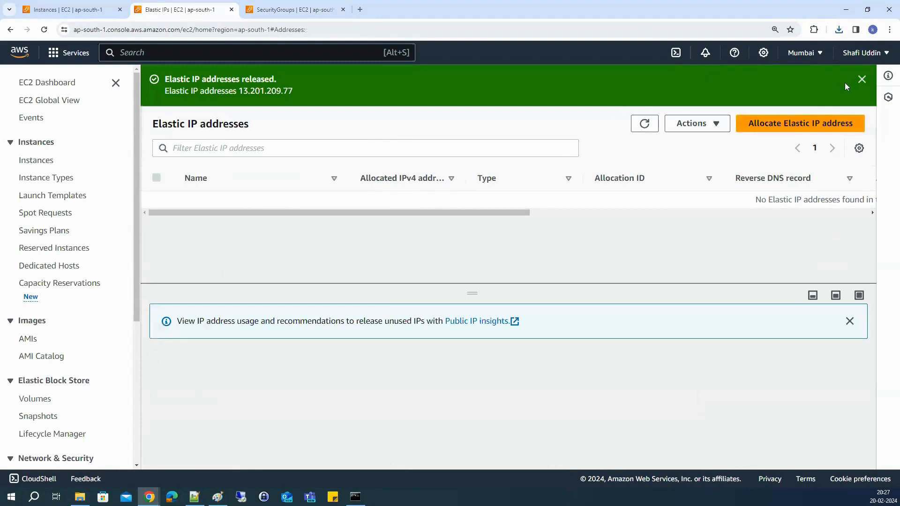
click(861, 79)
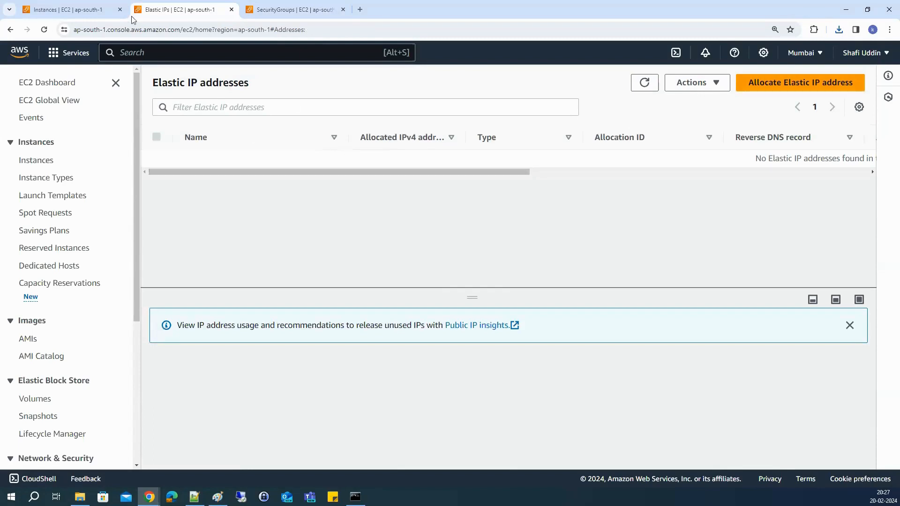
Step: Refresh the instances list and copy the server instance's public IPv4 address from its details
click(78, 8)
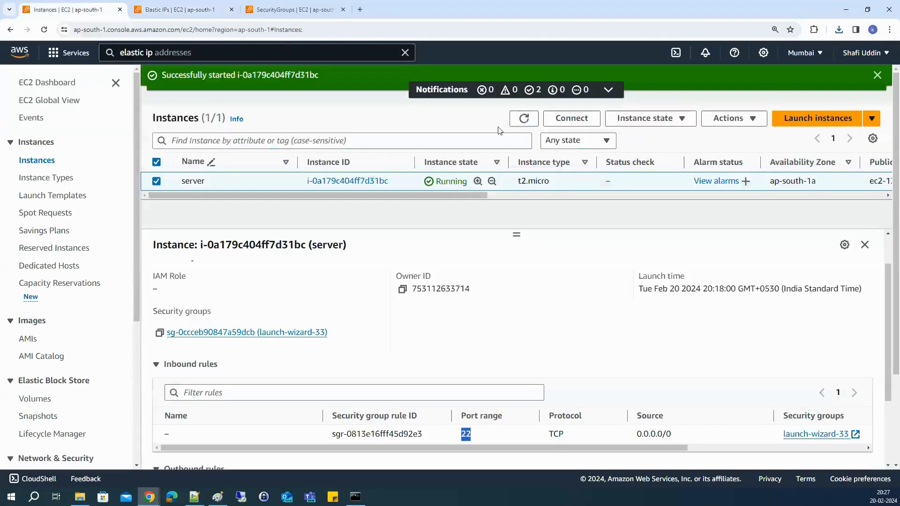
click(169, 271)
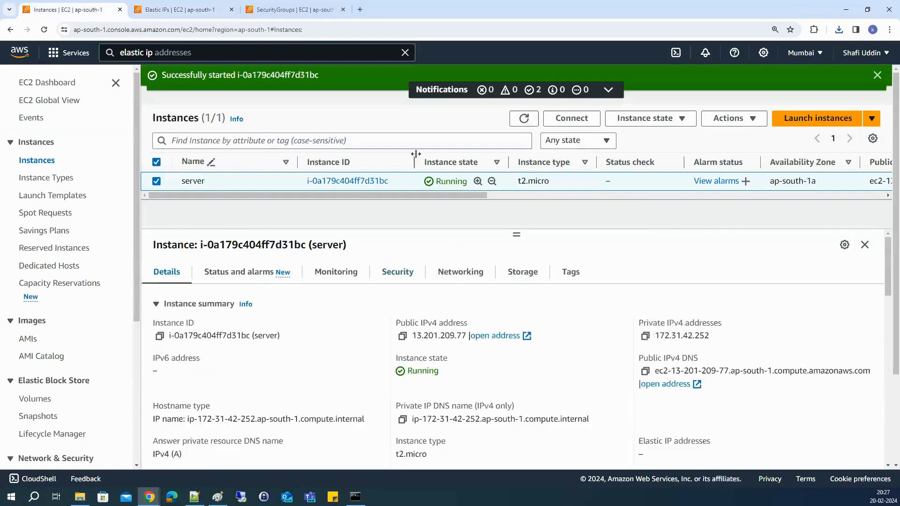
click(523, 118)
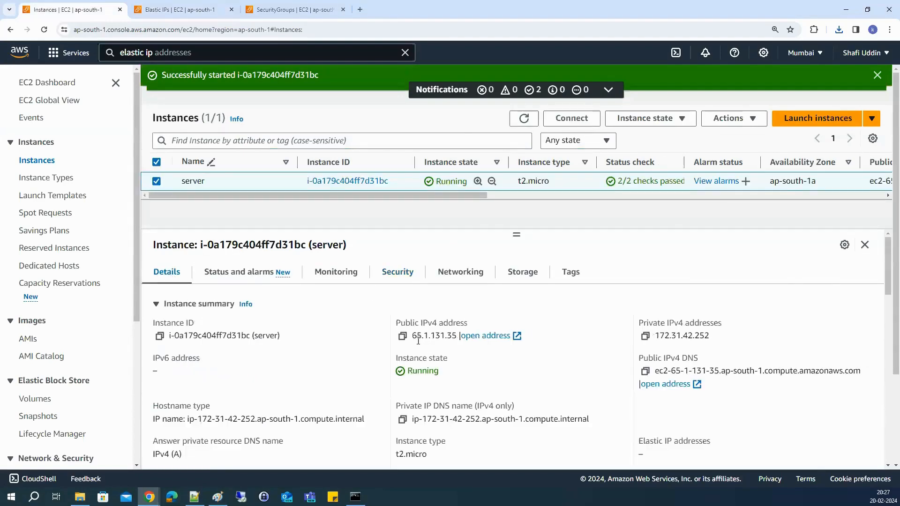
click(402, 341)
Step: In the Notepad++ notes, add a blank line after the "after stop and start" entry and paste 65.1.131.35 beneath the EIP entry
click(195, 497)
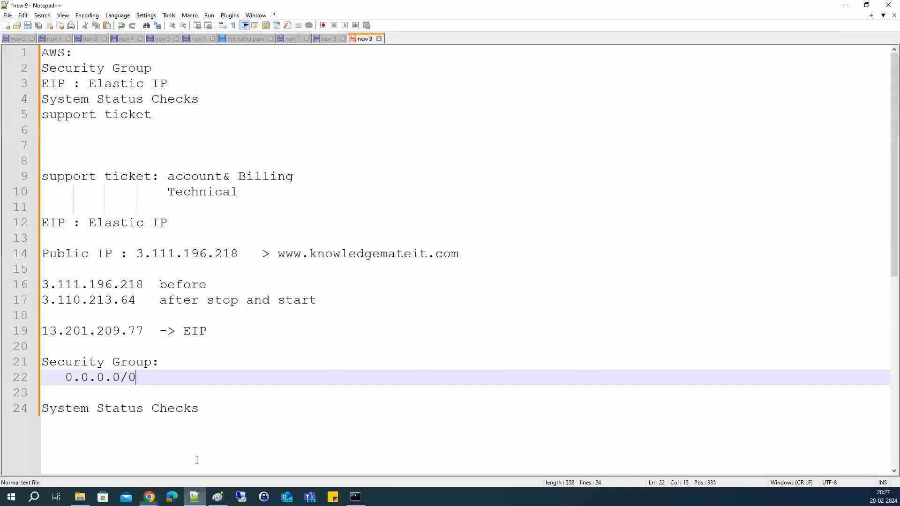
click(361, 304)
key(Return)
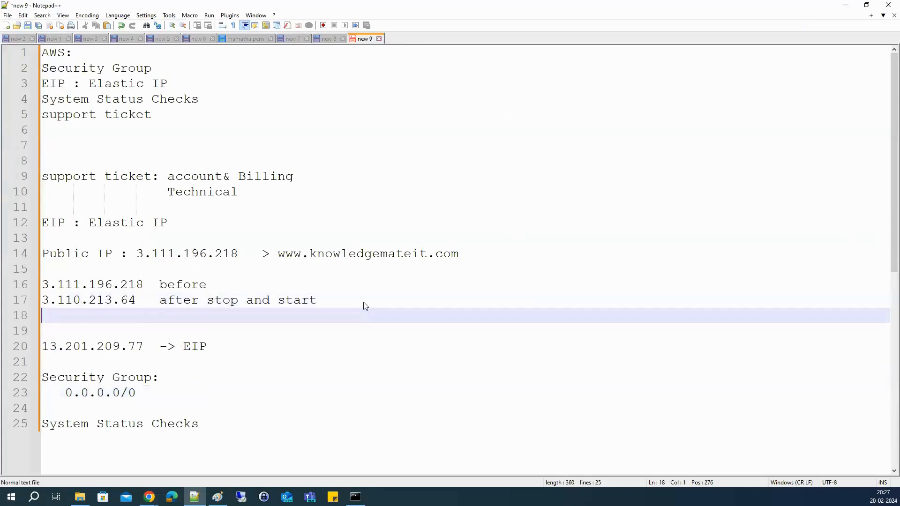
click(253, 347)
key(Return)
key(ctrl+v)
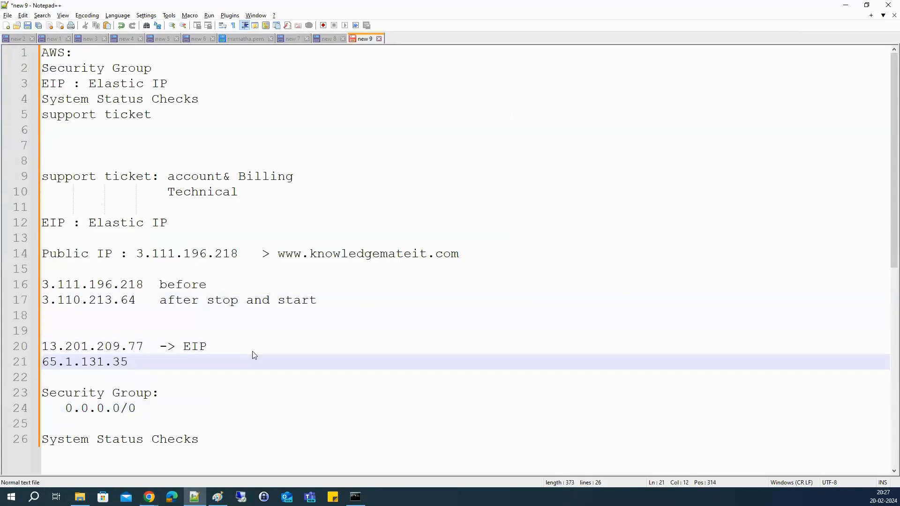
Step: Add the note "-> After releasing EIP" beside 65.1.131.35 and highlight the 13.201.209.77 EIP line above it
text(-> AFter relea)
key(BackSpace)
text(easing EIP)
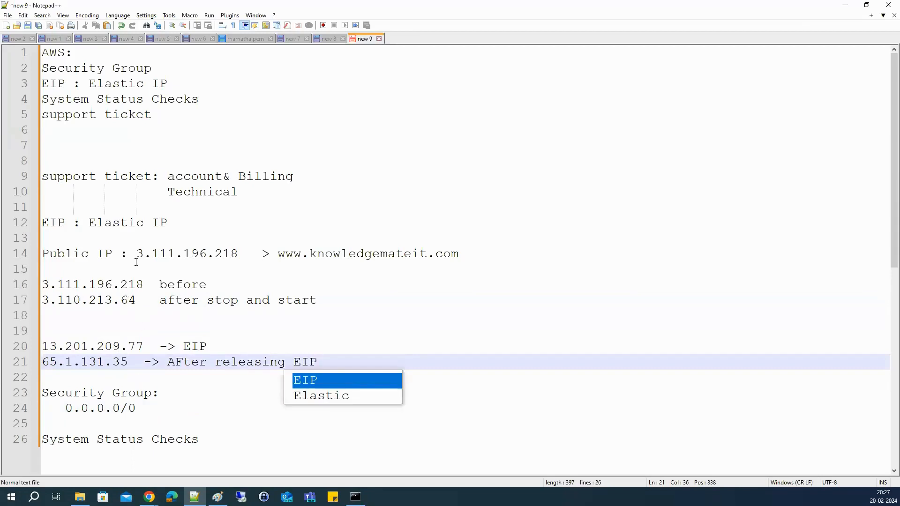
drag(137, 253, 237, 258)
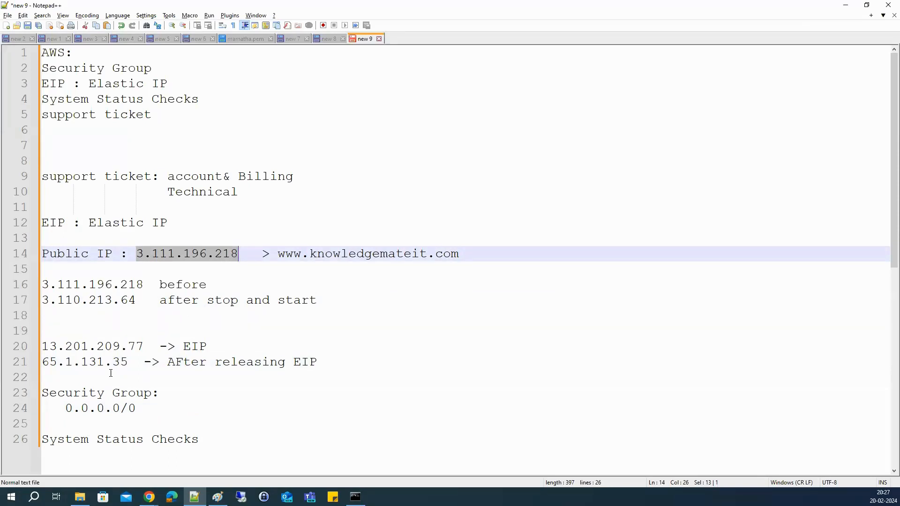
drag(134, 361, 42, 361)
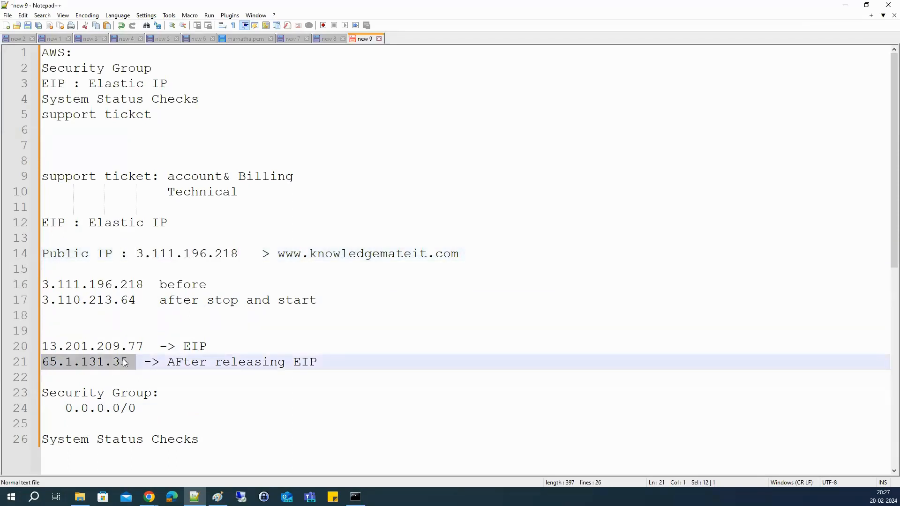
click(234, 363)
click(183, 362)
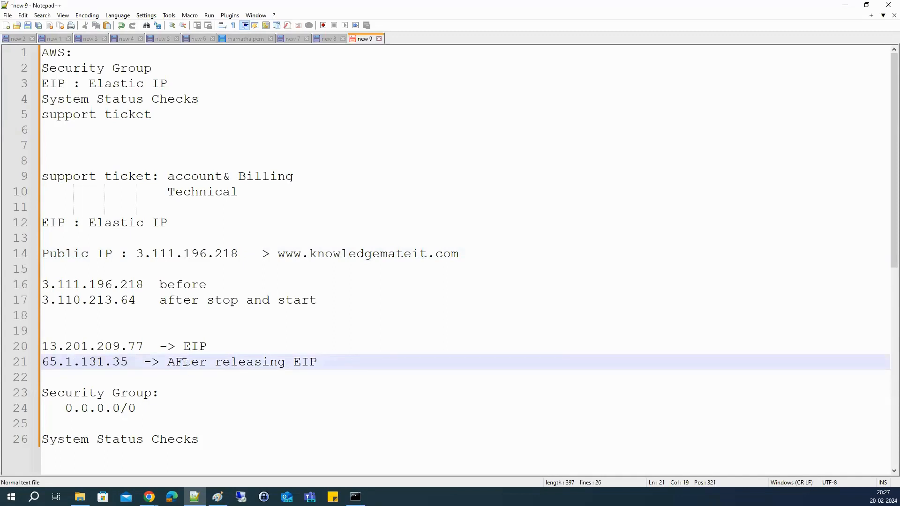
key(BackSpace)
text(f)
drag(208, 345, 34, 345)
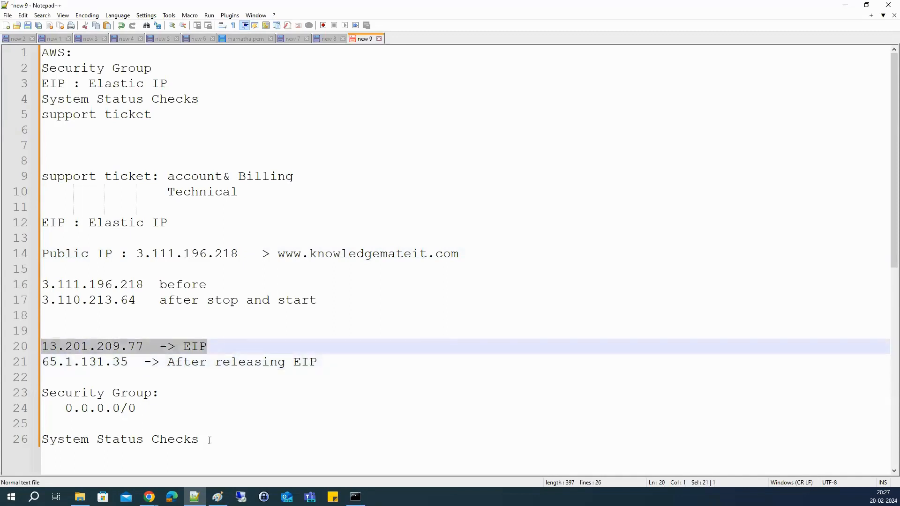
Step: Place the Notepad++ notes window beside the Paint security group diagram, showing the notes down to System Status Checks
click(217, 495)
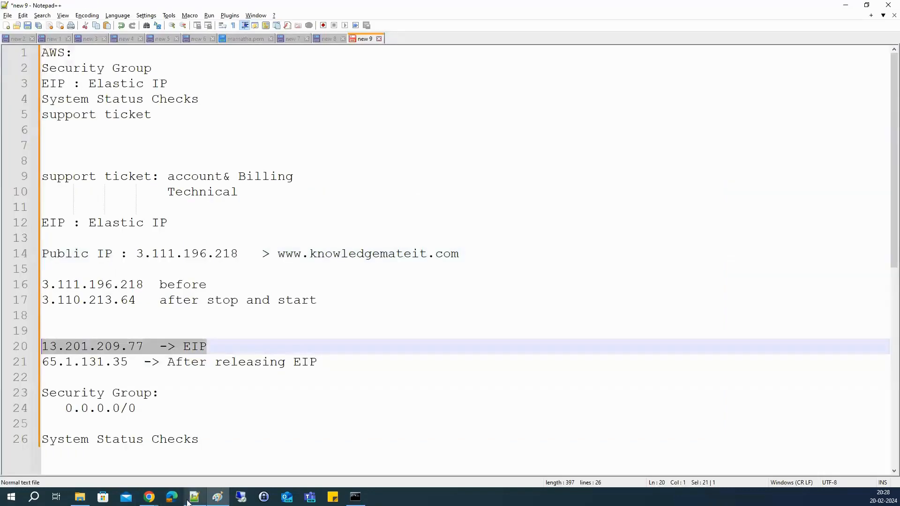
click(194, 497)
drag(208, 9, 581, 39)
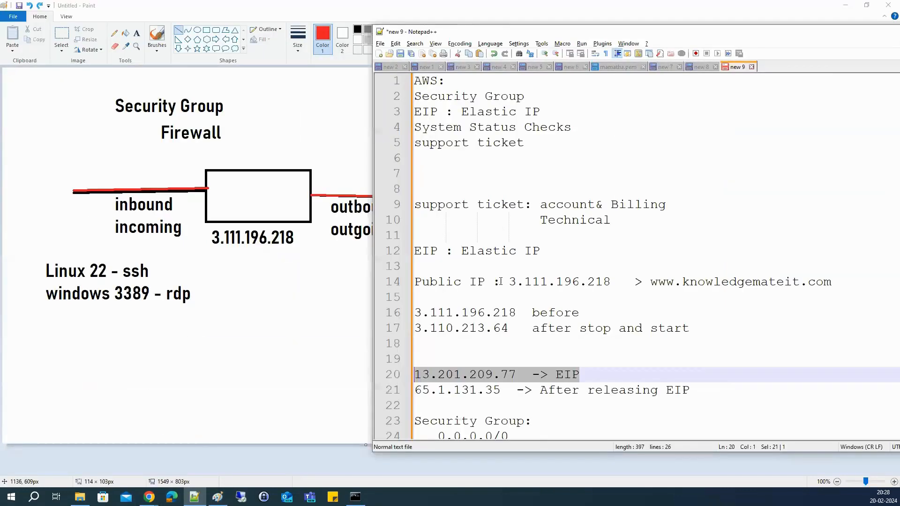
drag(534, 350, 534, 452)
scroll(488, 258, down, 3)
drag(429, 33, 521, 34)
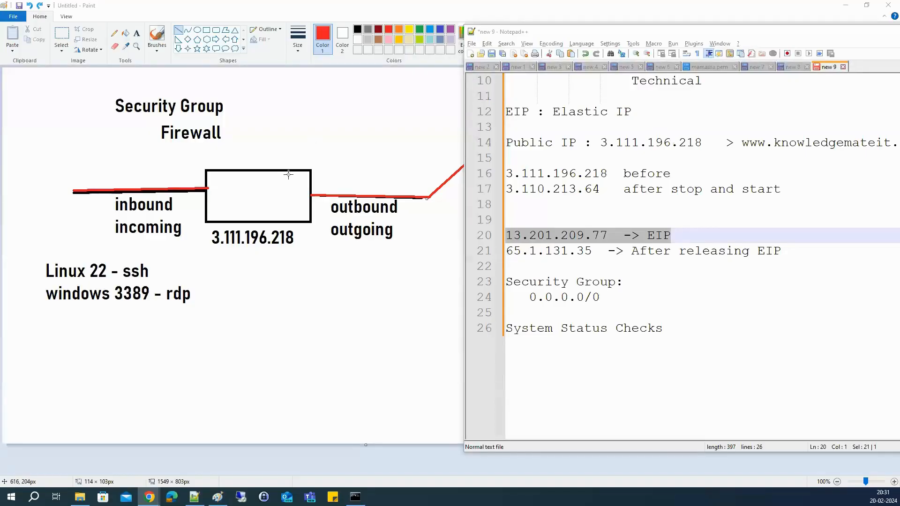
Step: Switch to the EC2 instances list in Chrome, widen the Status check column and select the server instance
mouse_move(155, 496)
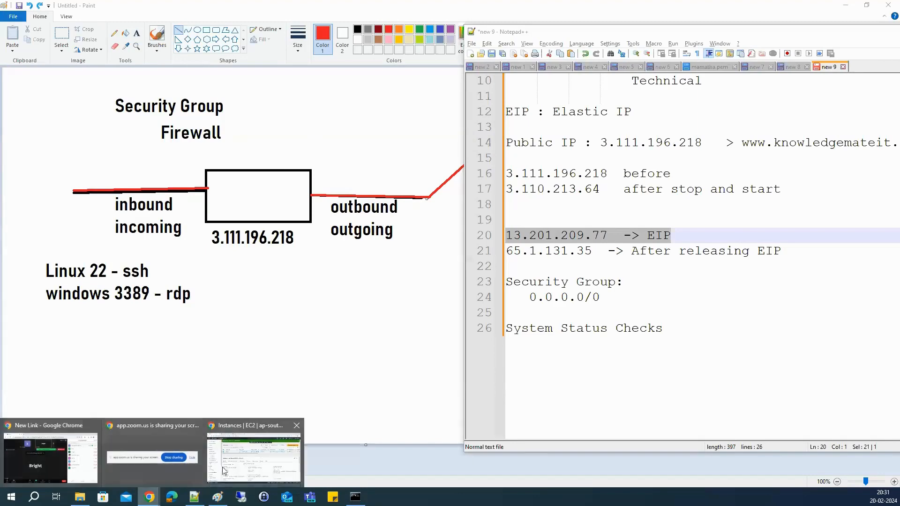
click(152, 452)
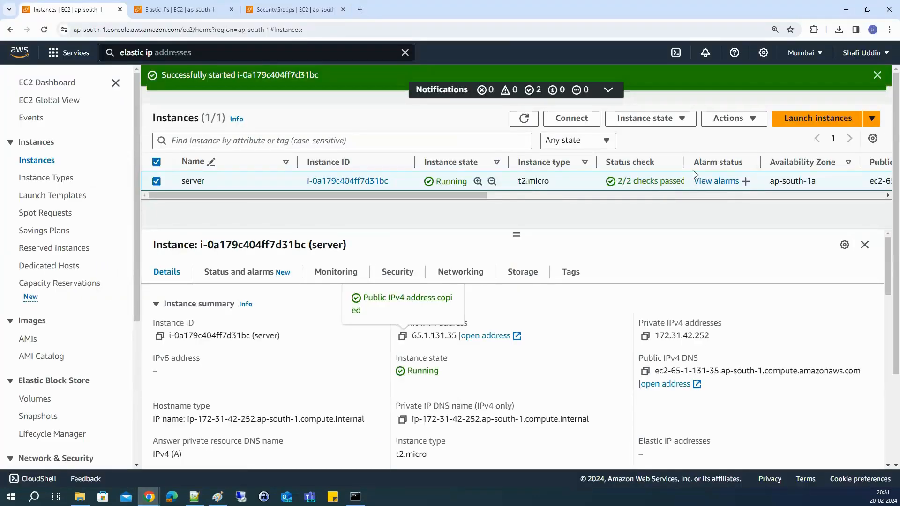
drag(685, 162, 761, 163)
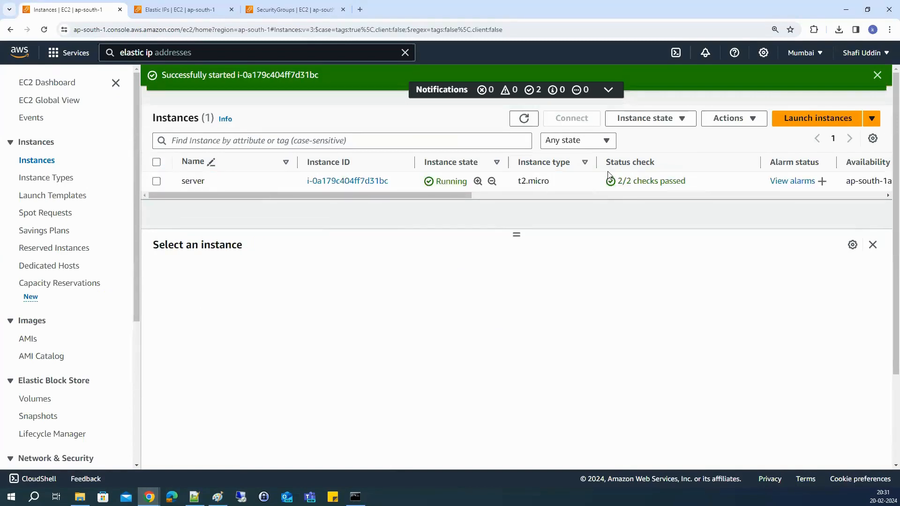
drag(685, 182, 626, 182)
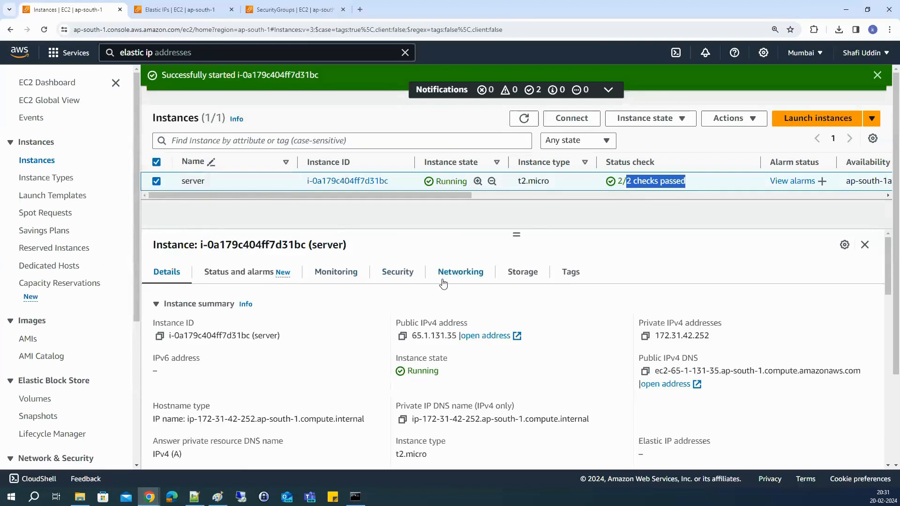
Step: Examine the server instance's system status checks and instance status checks
click(245, 272)
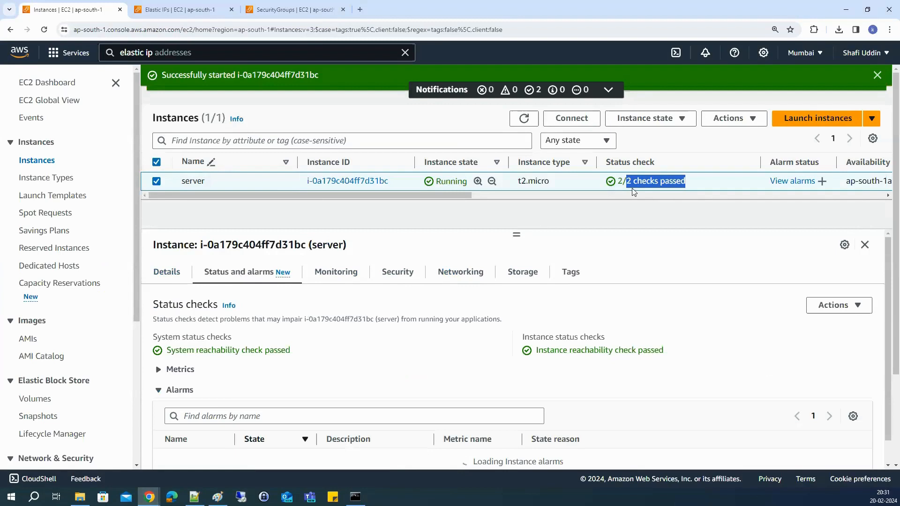
drag(154, 337, 242, 342)
drag(522, 338, 611, 339)
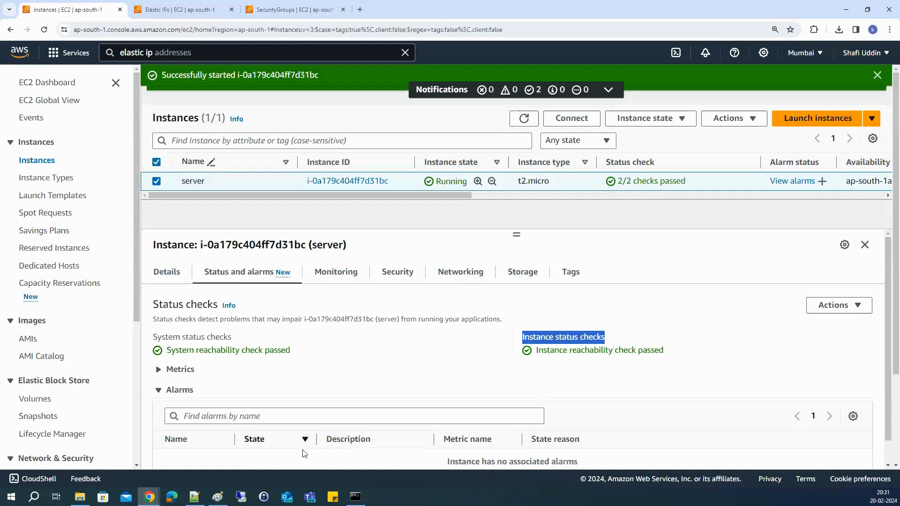
Step: Search Google for "aws datacenter" in a new browser tab and show the image results
click(362, 11)
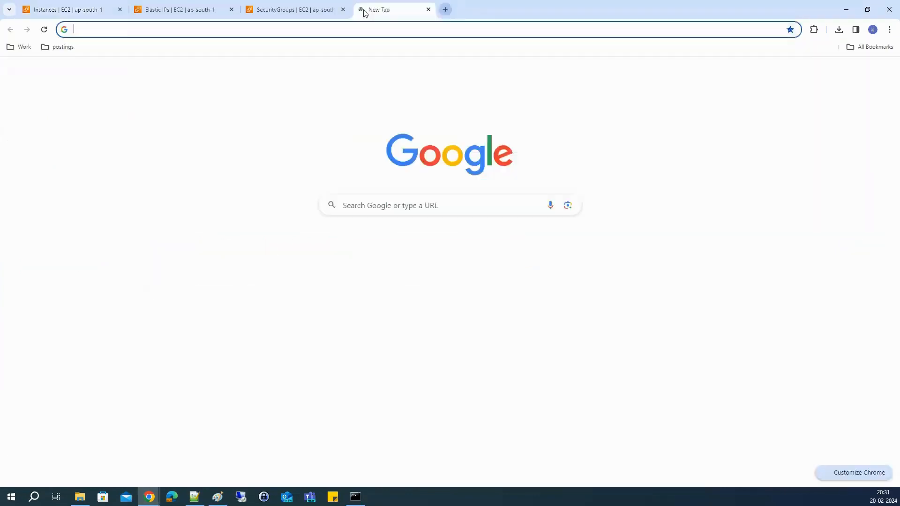
text(aws dat)
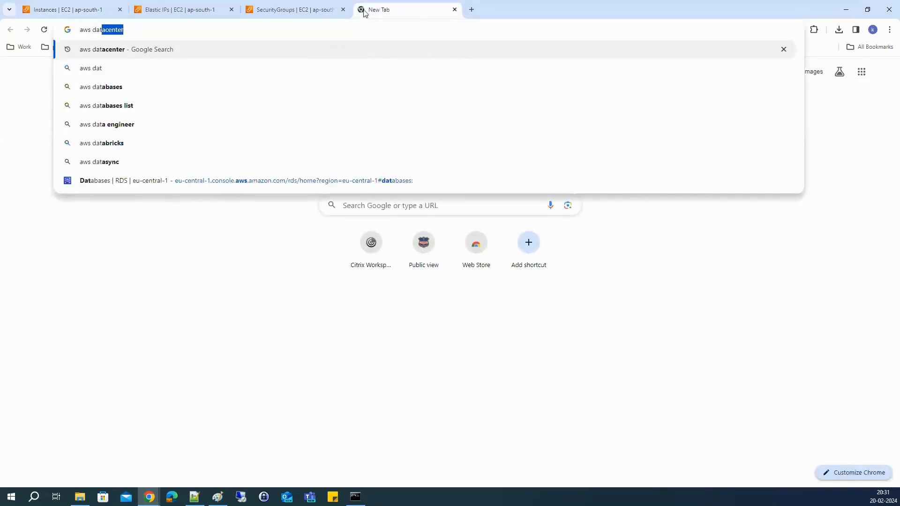
key(Return)
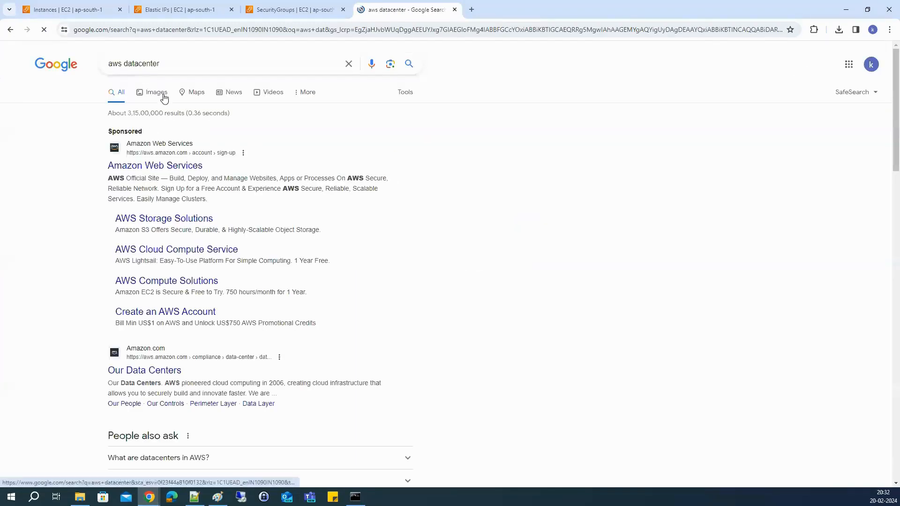
click(161, 93)
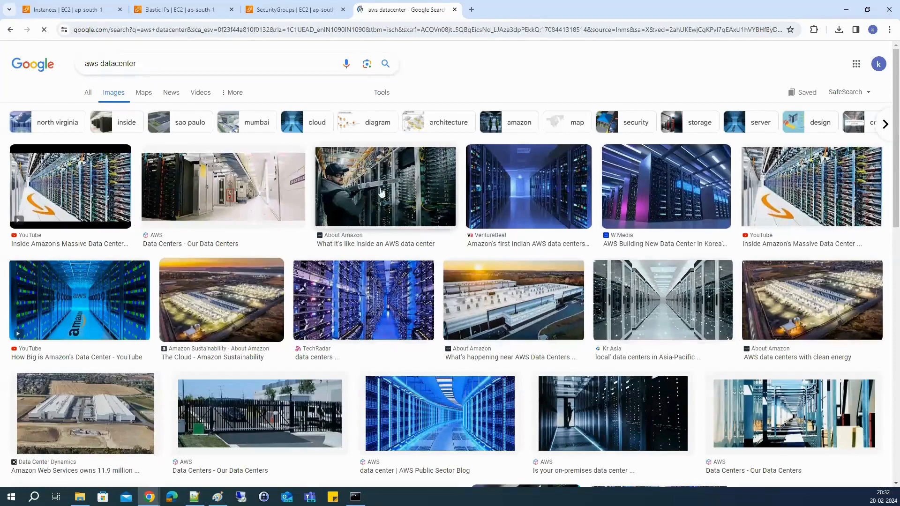
Step: Browse the data center pictures, previewing the About Amazon inside view and the Data Center Knowledge server racks
click(400, 211)
scroll(702, 353, down, 2)
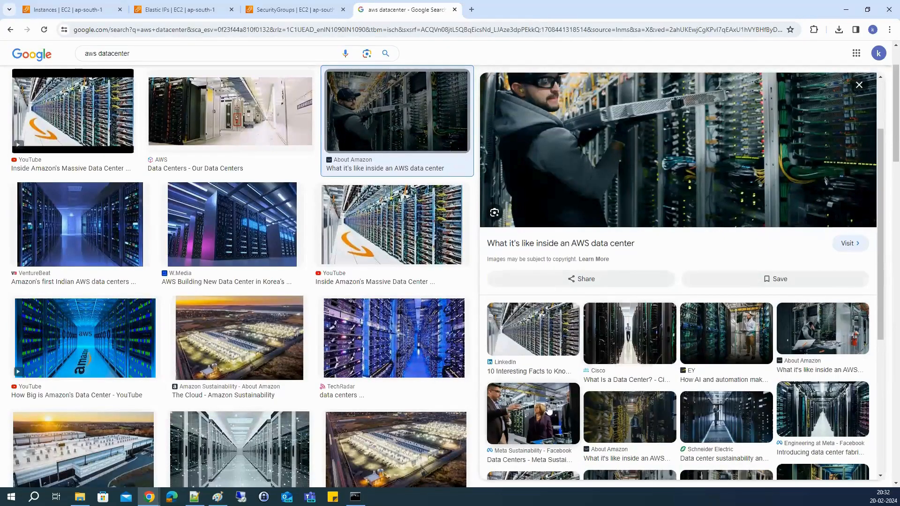
scroll(562, 423, down, 3)
scroll(306, 440, down, 8)
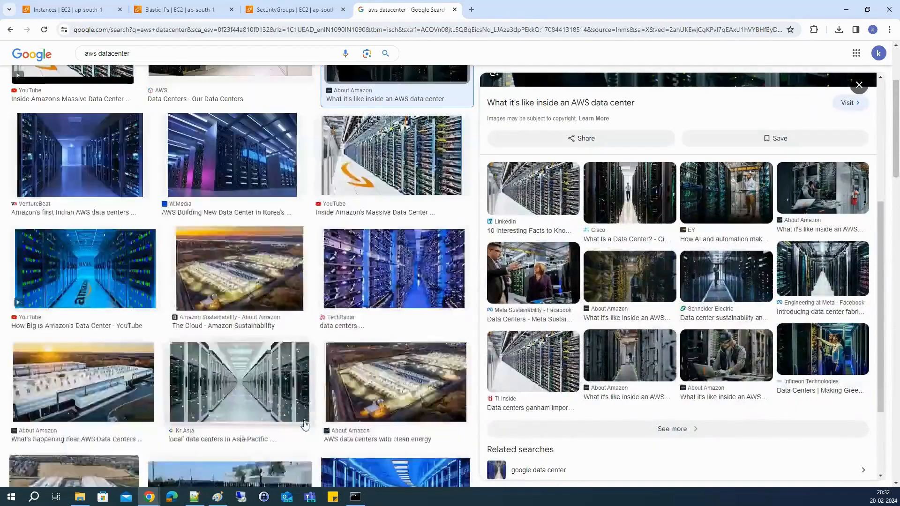
scroll(288, 418, down, 5)
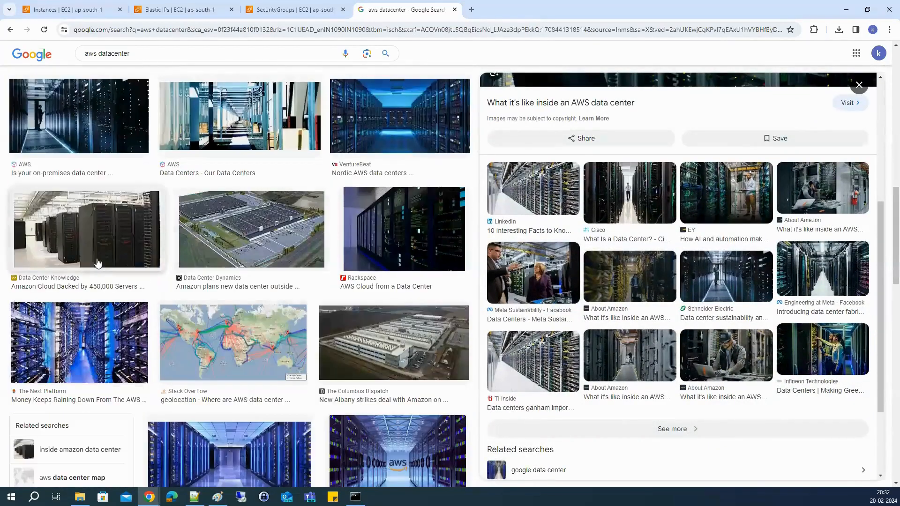
click(84, 229)
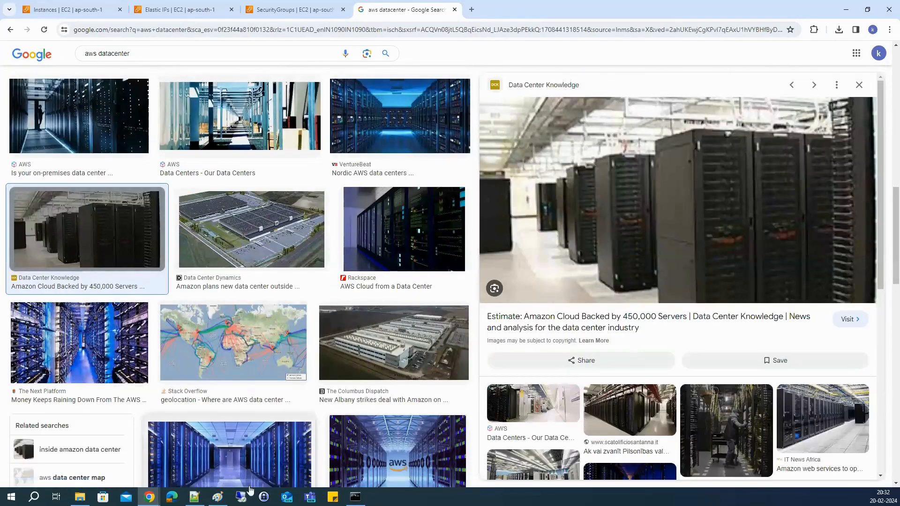
Step: Switch to Paint, clear the old diagram and draw a red rectangle about 464 × 522 px mid-canvas
click(217, 497)
key(Delete)
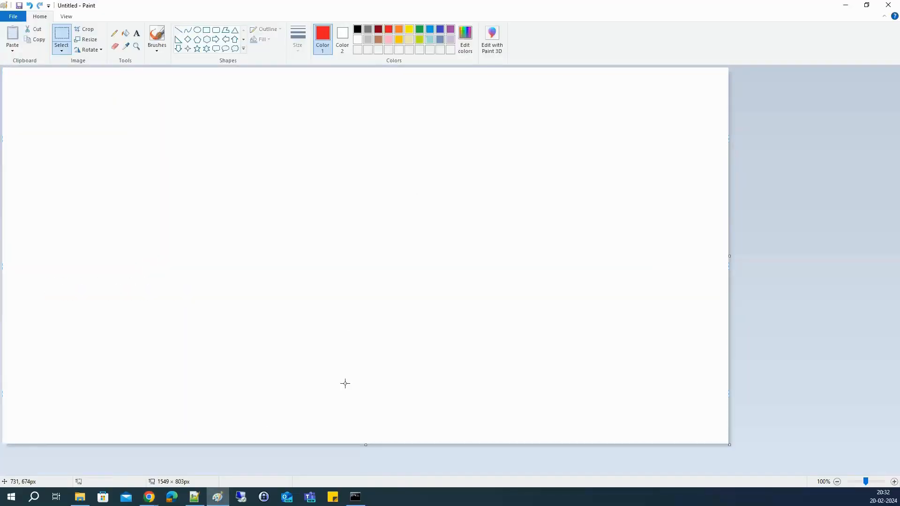
click(206, 30)
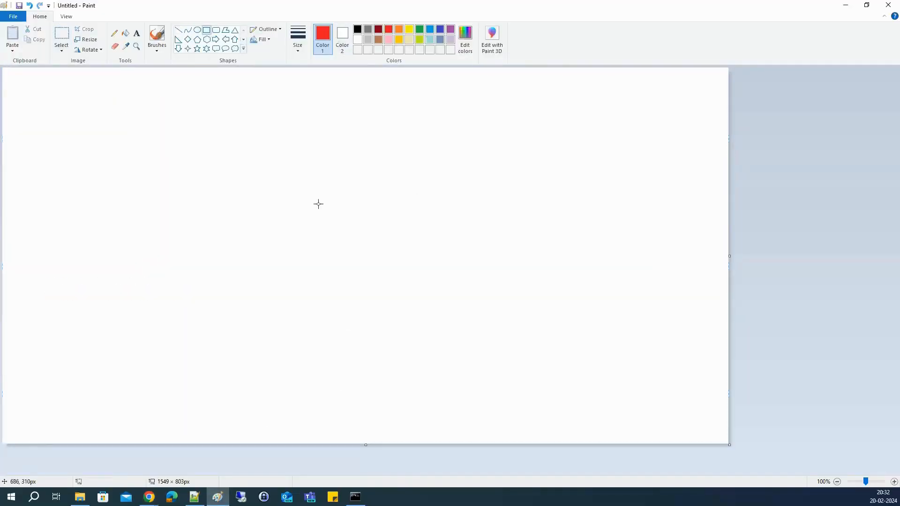
mouse_move(242, 132)
mouse_down()
mouse_move(403, 342)
mouse_move(455, 343)
mouse_move(460, 376)
mouse_up()
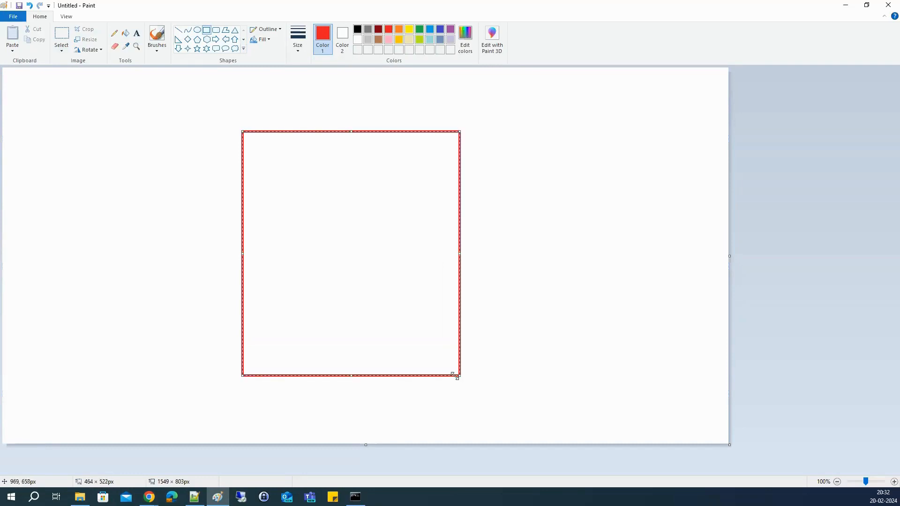
Step: Label the large rectangle "1TB RAM" just below its lower edge
click(137, 32)
click(312, 377)
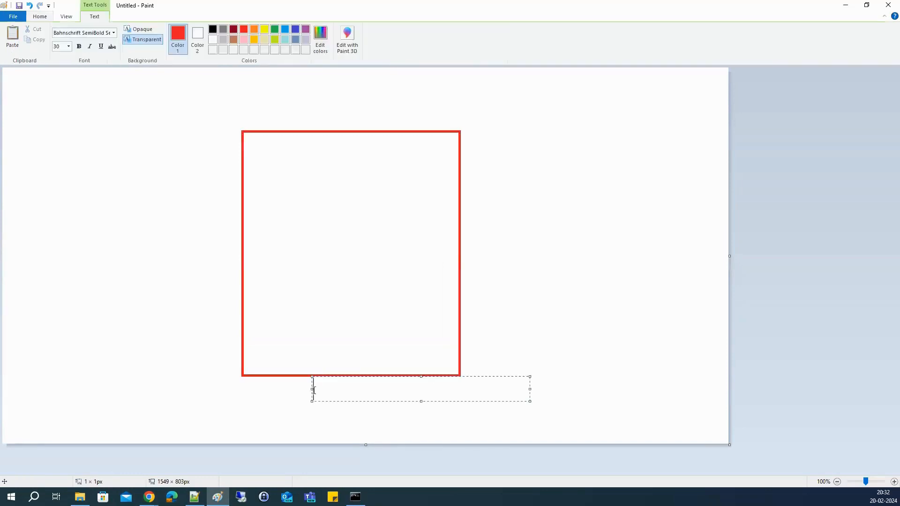
text(1TB RAM)
click(219, 295)
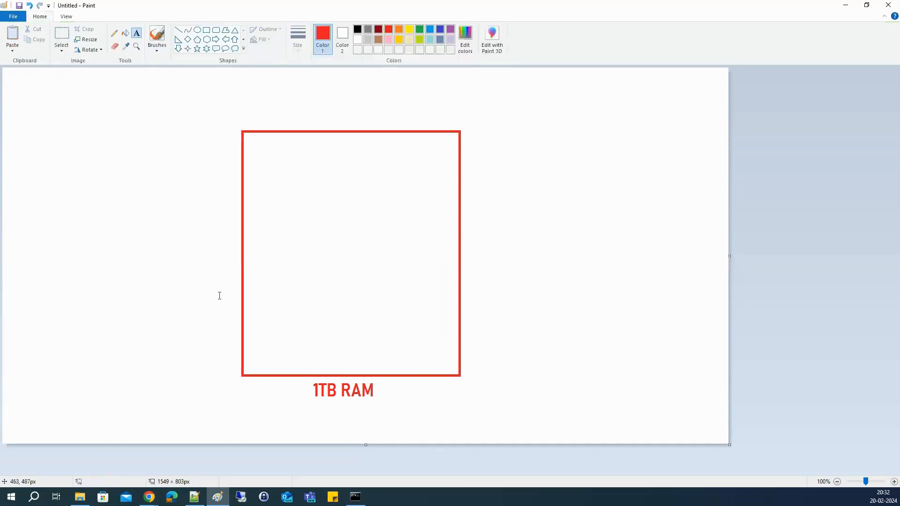
Step: Draw a small rectangle about 91 × 57 px inside the large one and label it "1GB" underneath
click(209, 30)
drag(301, 174, 344, 200)
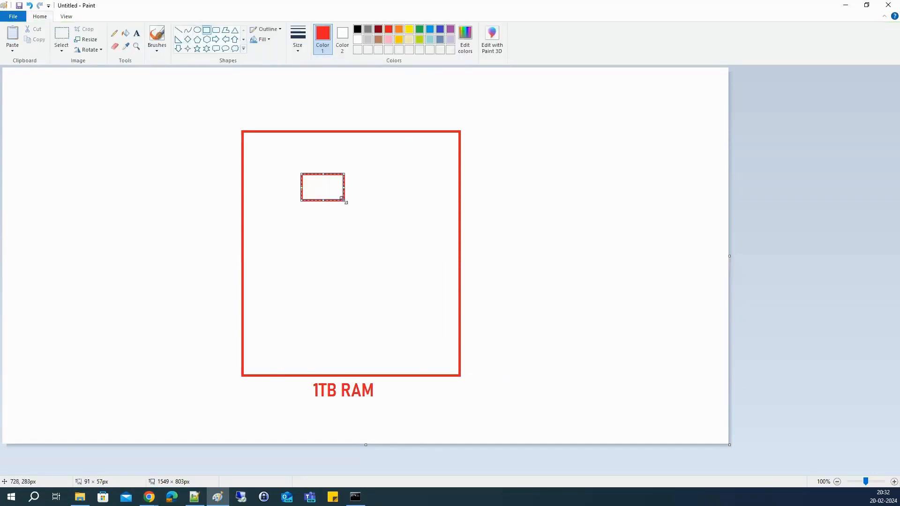
click(136, 37)
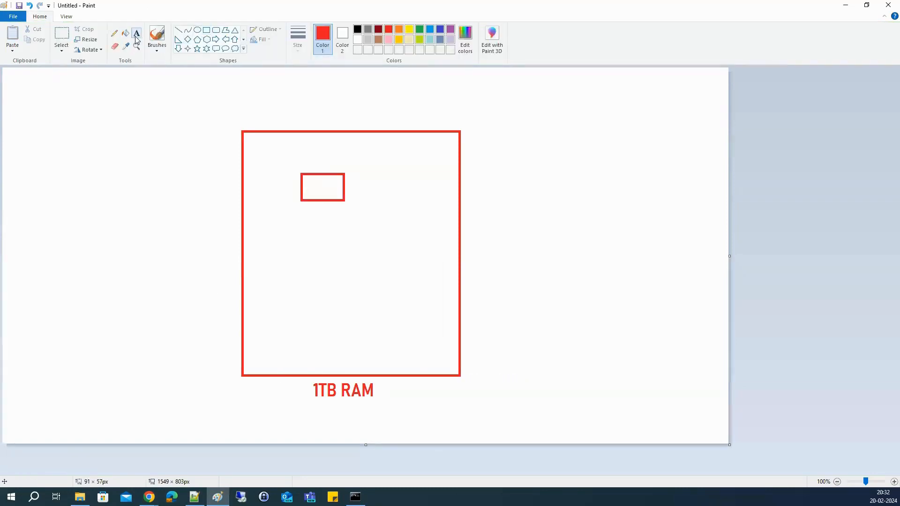
click(303, 214)
text(1GB)
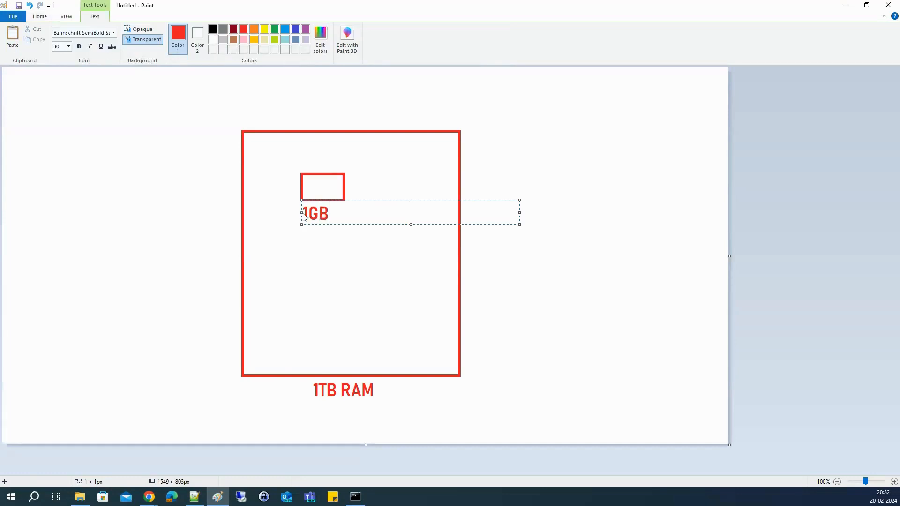
click(206, 423)
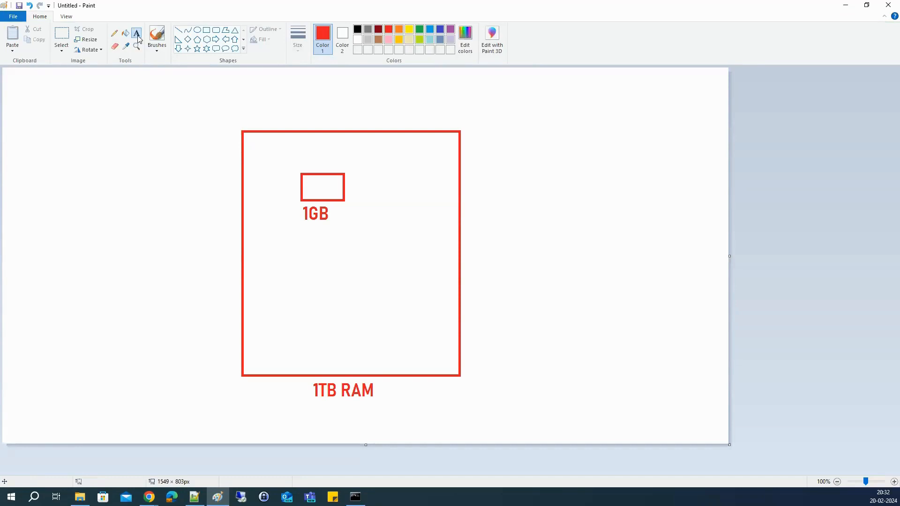
Step: Add a two-line "Host System" label at the large rectangle's lower-right corner, beside "1TB RAM"
click(417, 382)
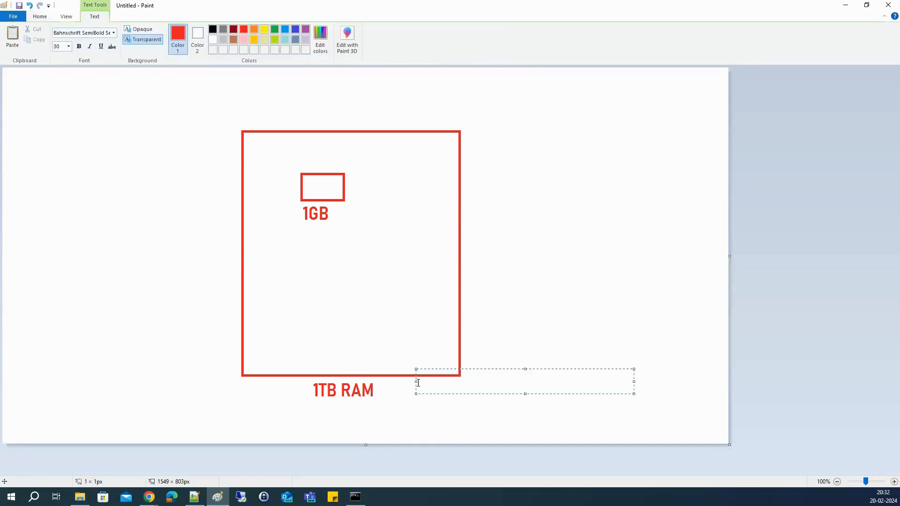
text(Host)
key(Return)
text(System)
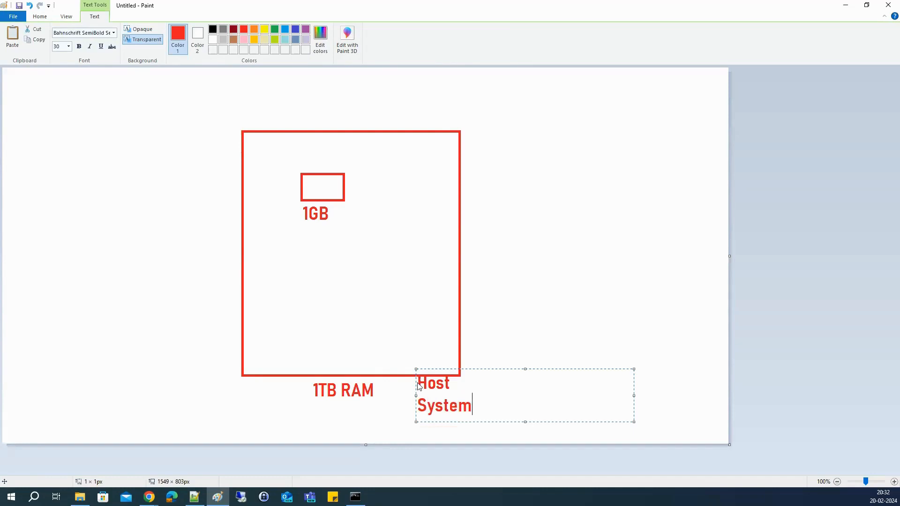
click(342, 225)
Step: Enter the text "Instanc" beside the 1GB label inside the large rectangle
click(342, 225)
text(Instana)
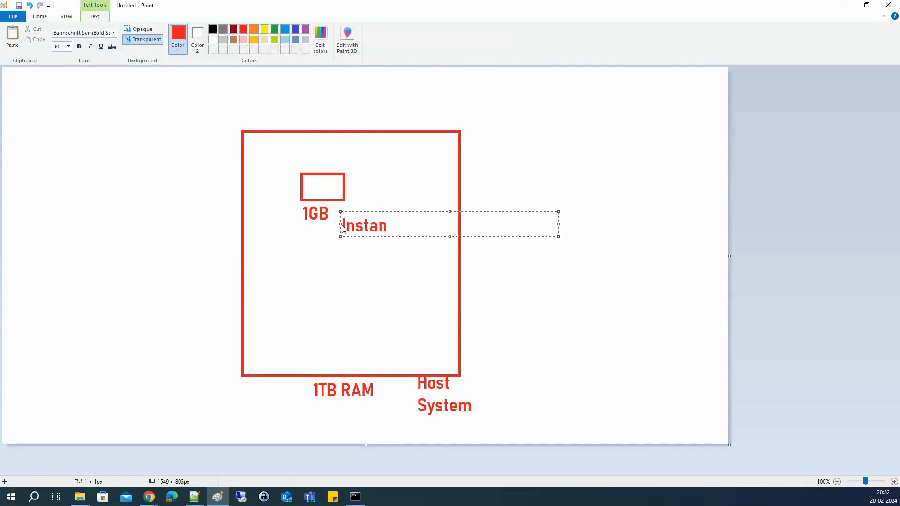
key(BackSpace)
text(c)
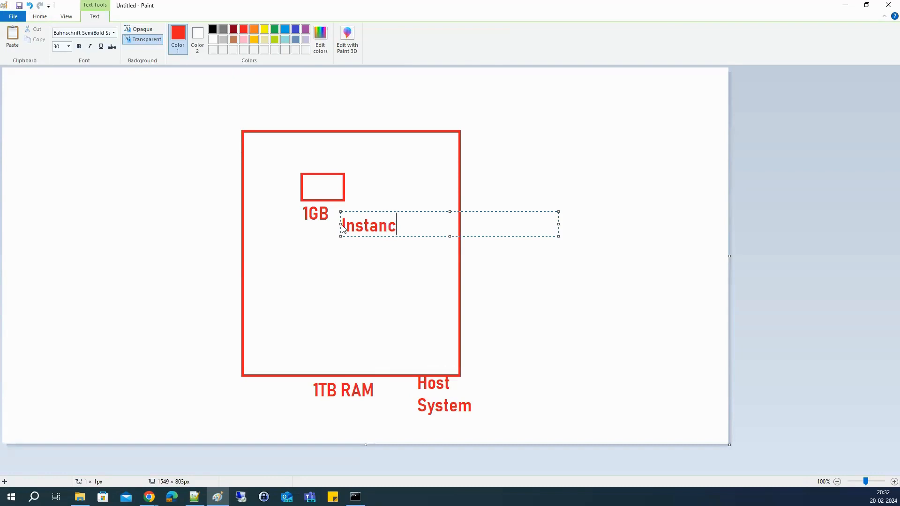